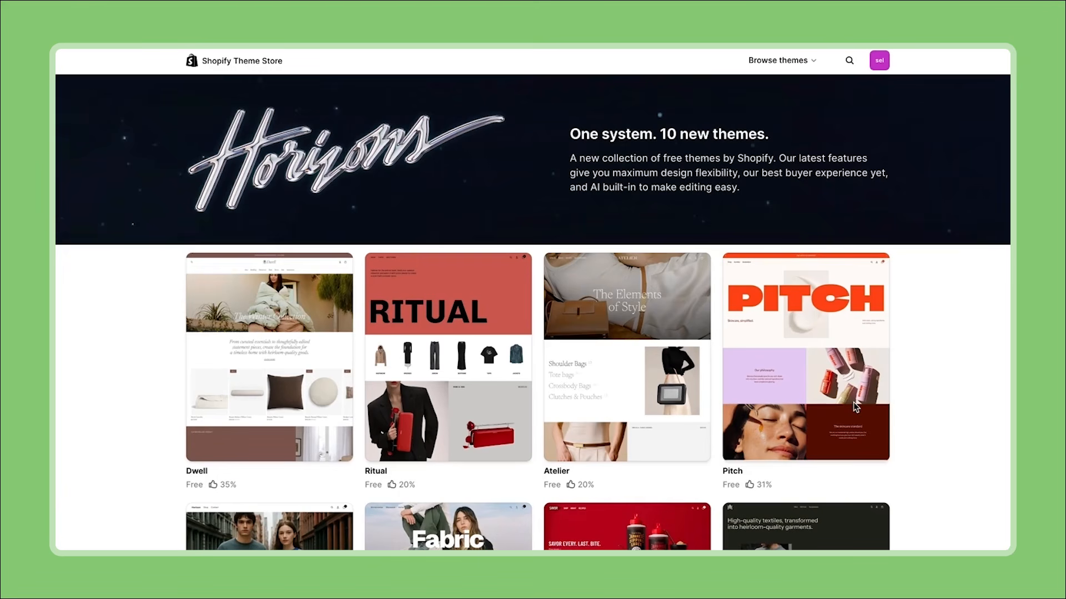
Browse the free Horizons themes and look over the Horizon theme's home page in the theme editor
scroll(900, 422, down, 3)
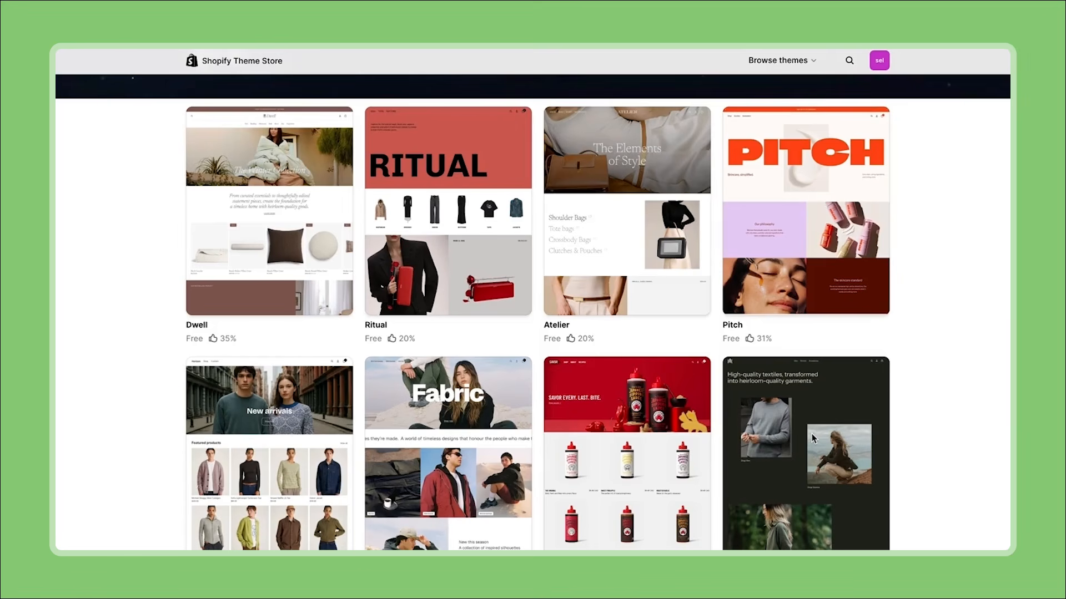
click(298, 457)
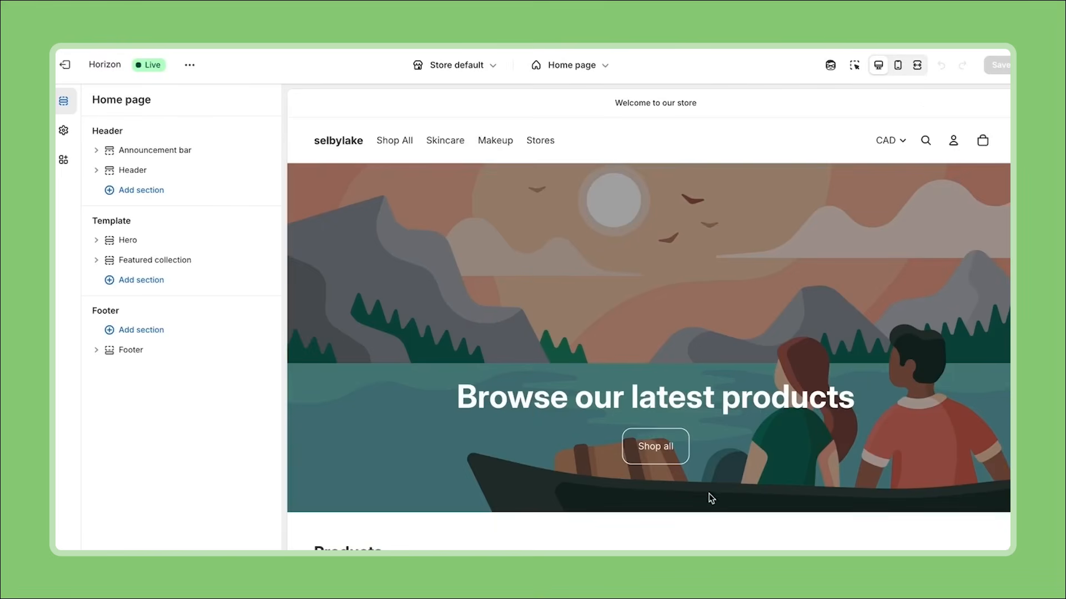
scroll(708, 494, down, 10)
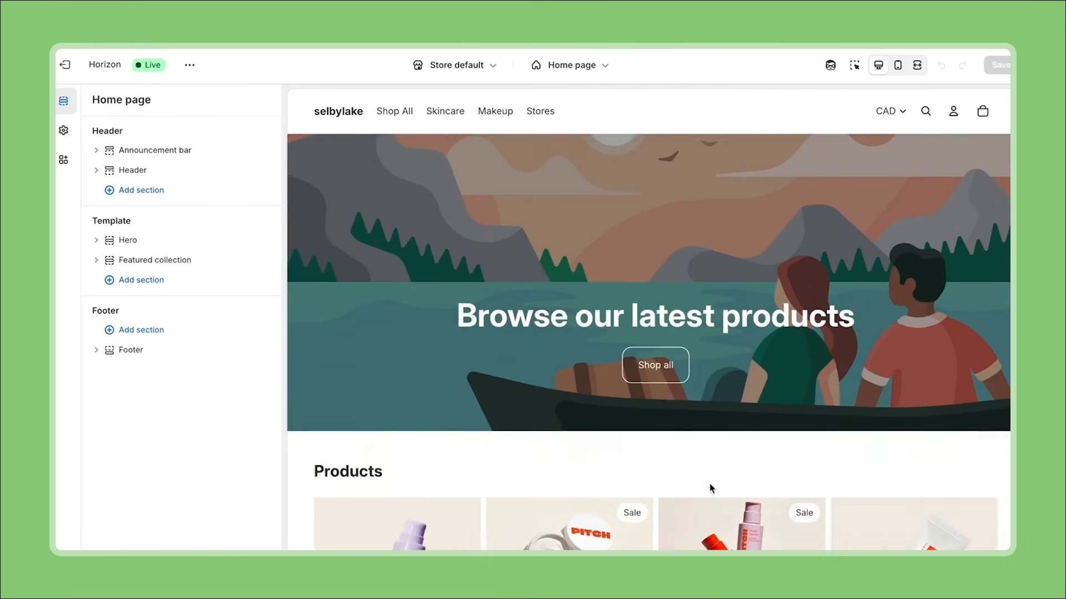
scroll(697, 226, up, 10)
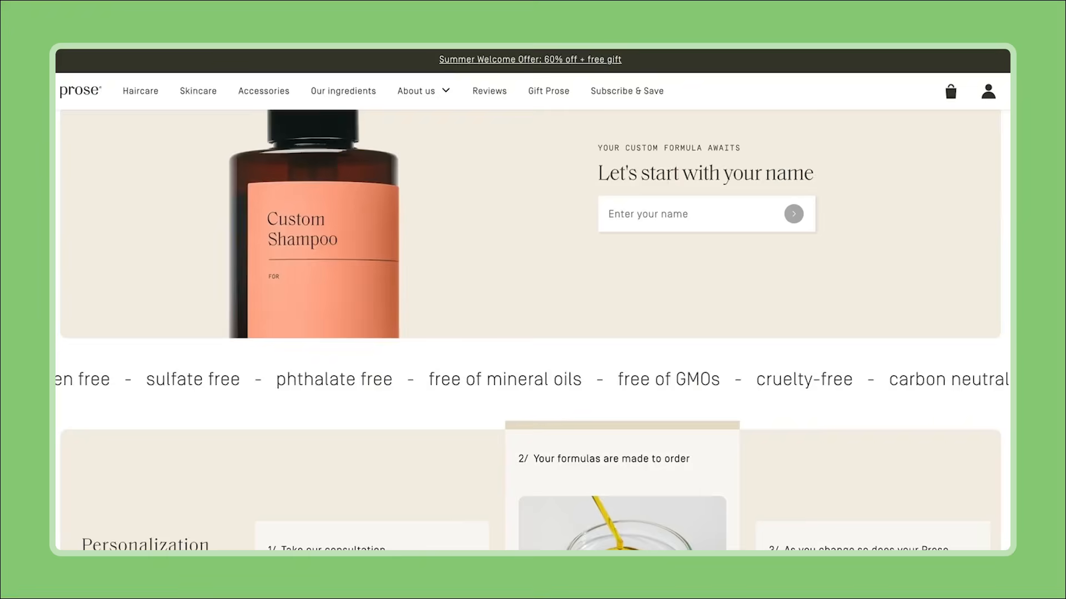
scroll(666, 259, up, 5)
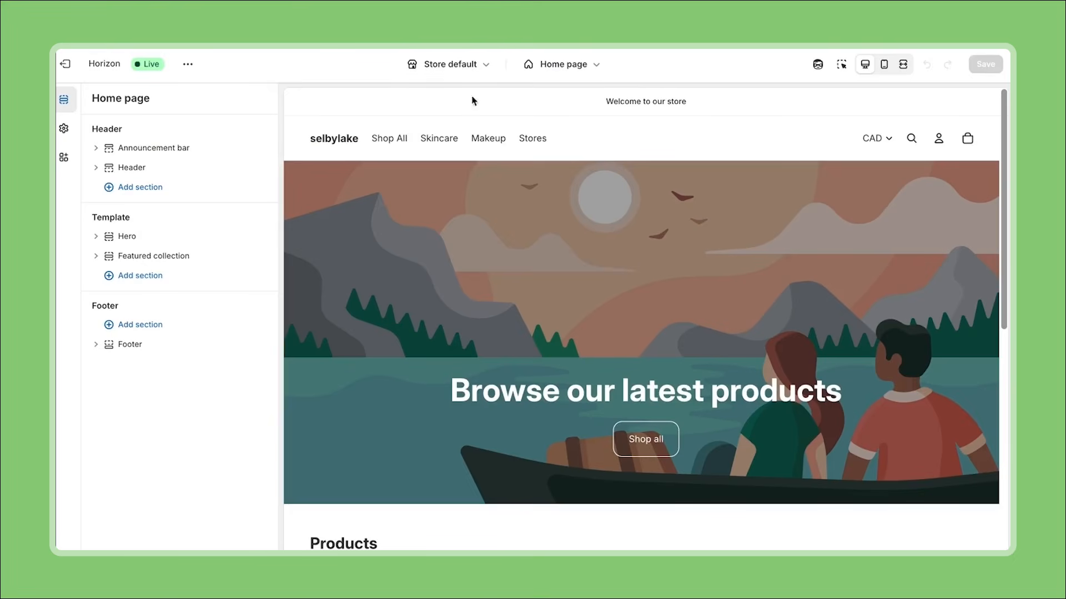
Replace the announcement text above the header with "Free shipping on orders over $50"
click(841, 65)
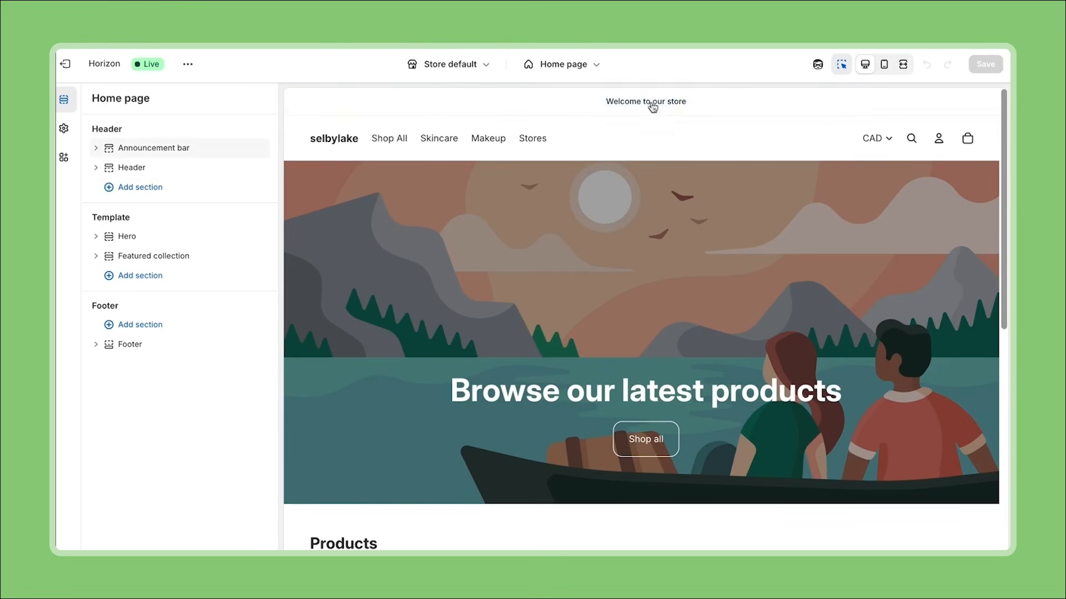
click(674, 101)
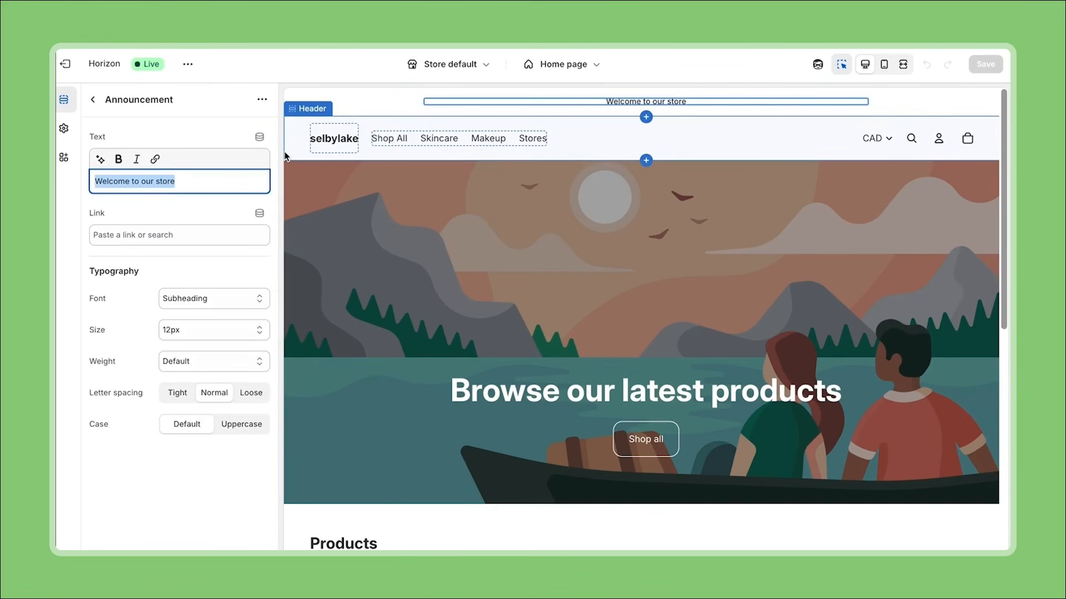
key(BackSpace)
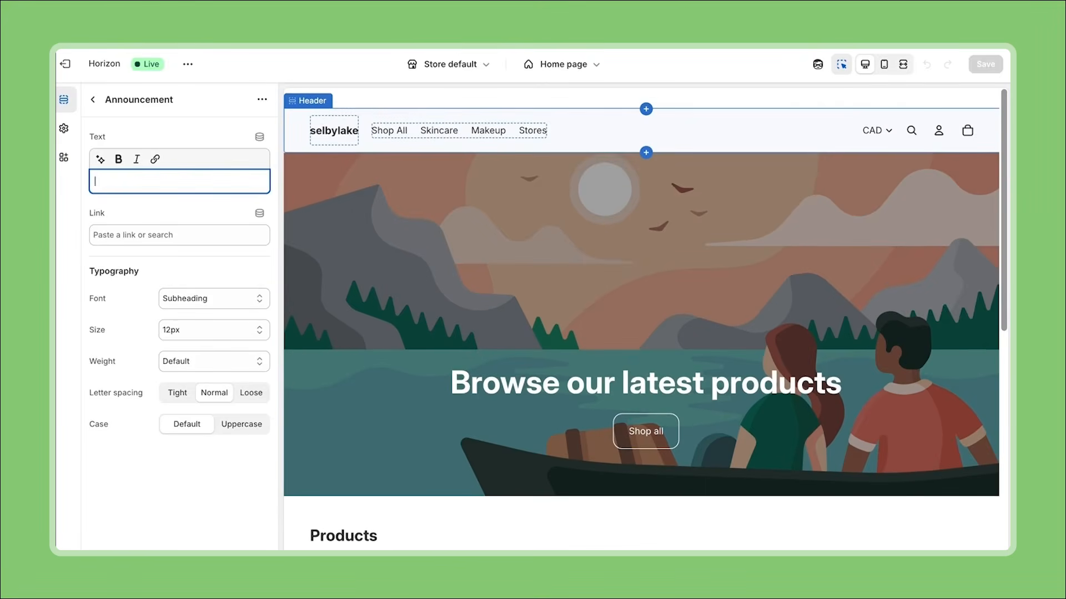
text(Free shipp)
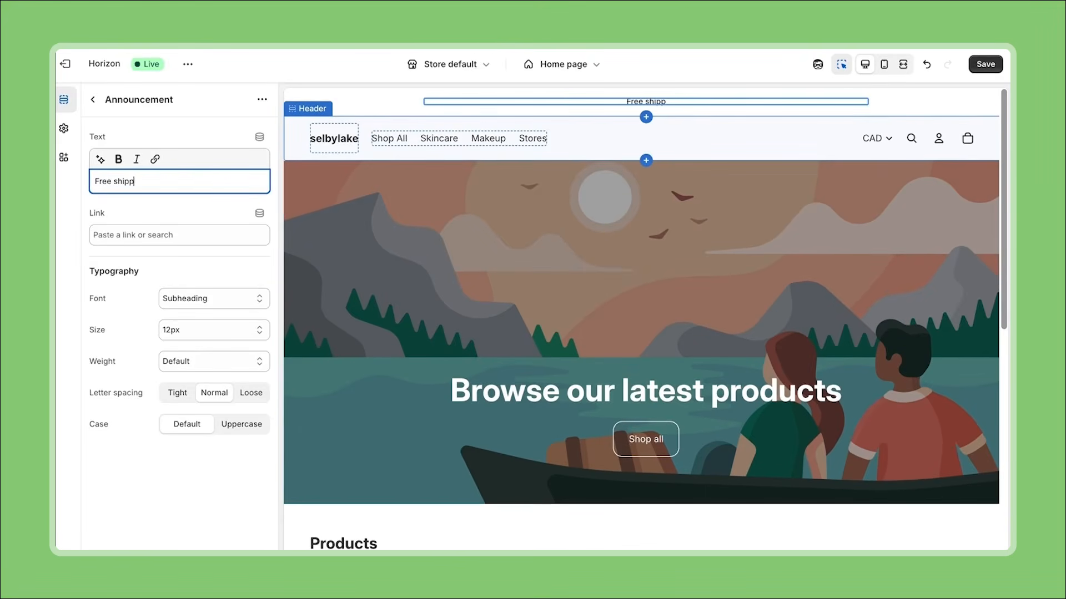
text(ing on orders over $50)
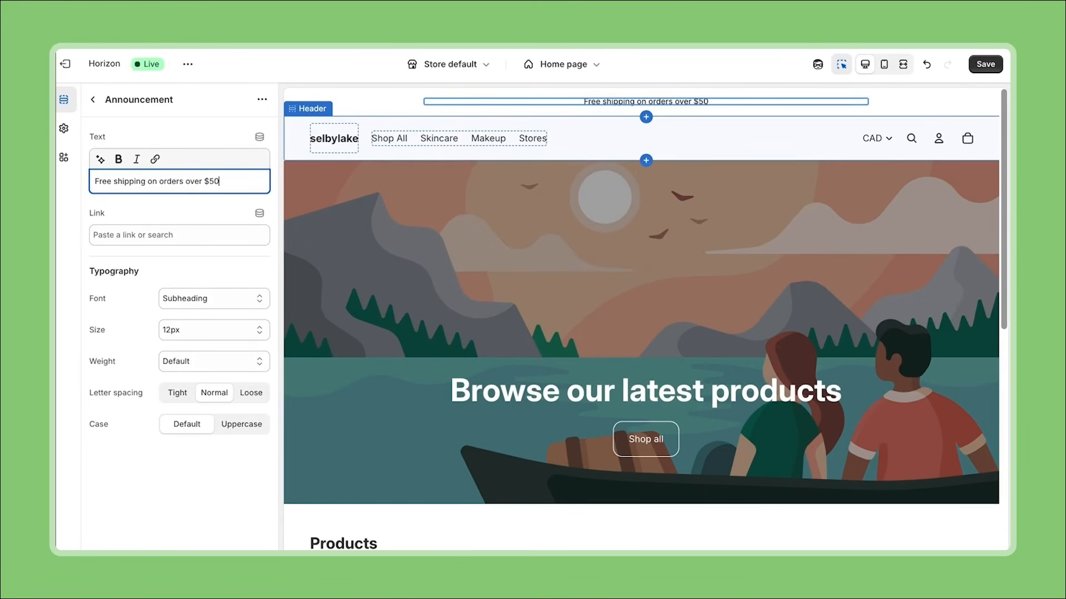
click(231, 107)
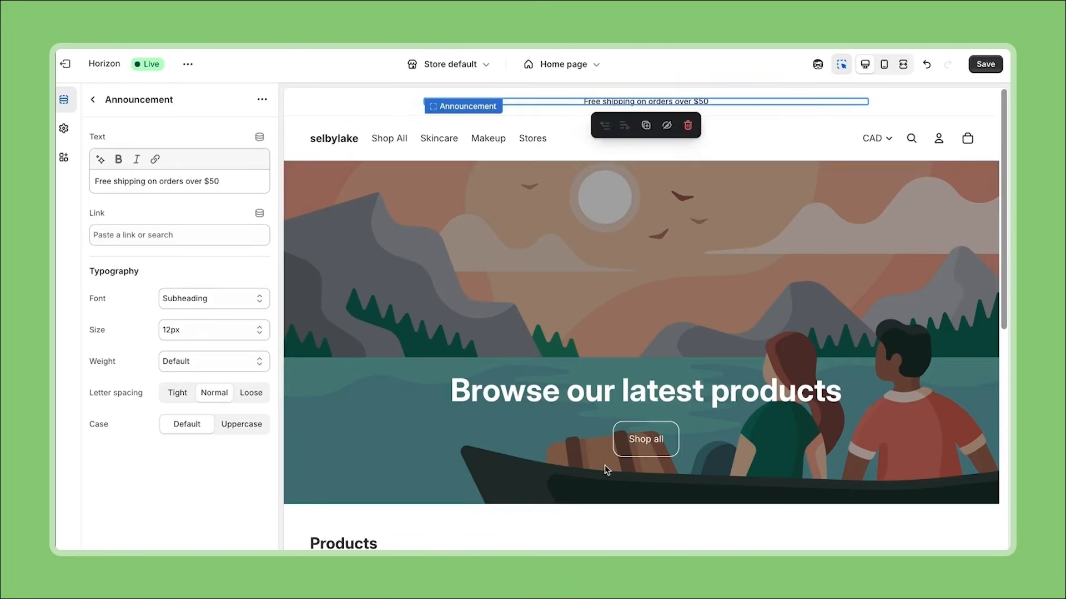
Set the announcement bar's color scheme to Scheme 3
click(93, 99)
click(201, 153)
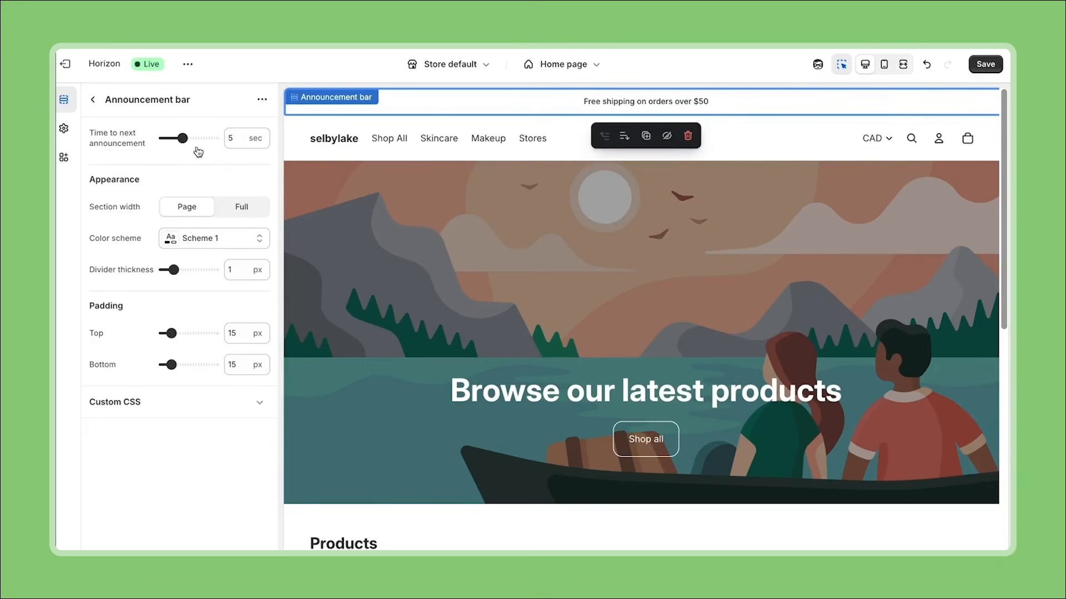
click(257, 244)
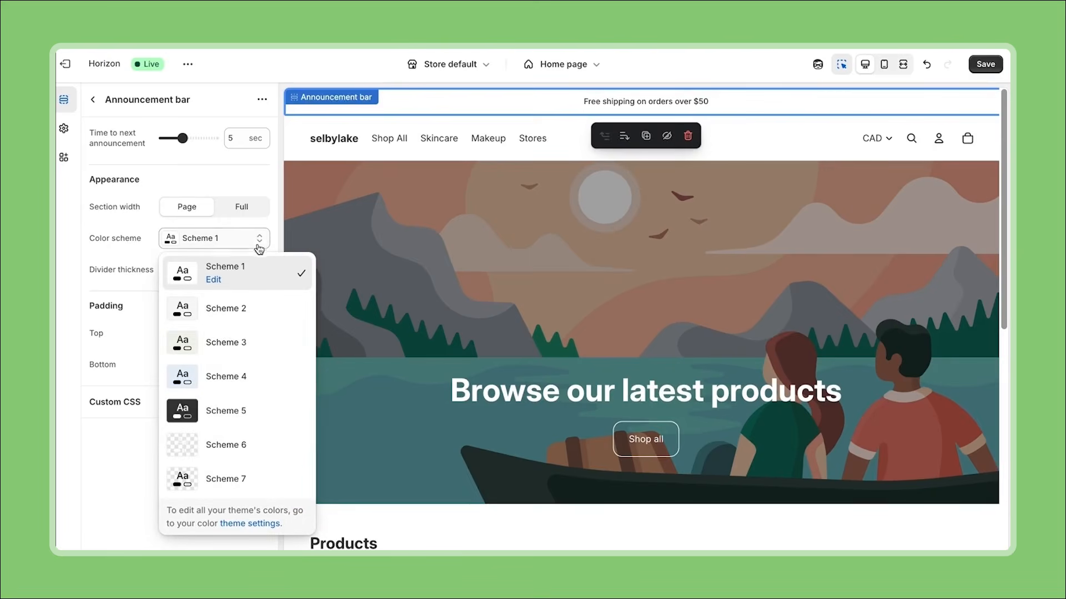
click(252, 345)
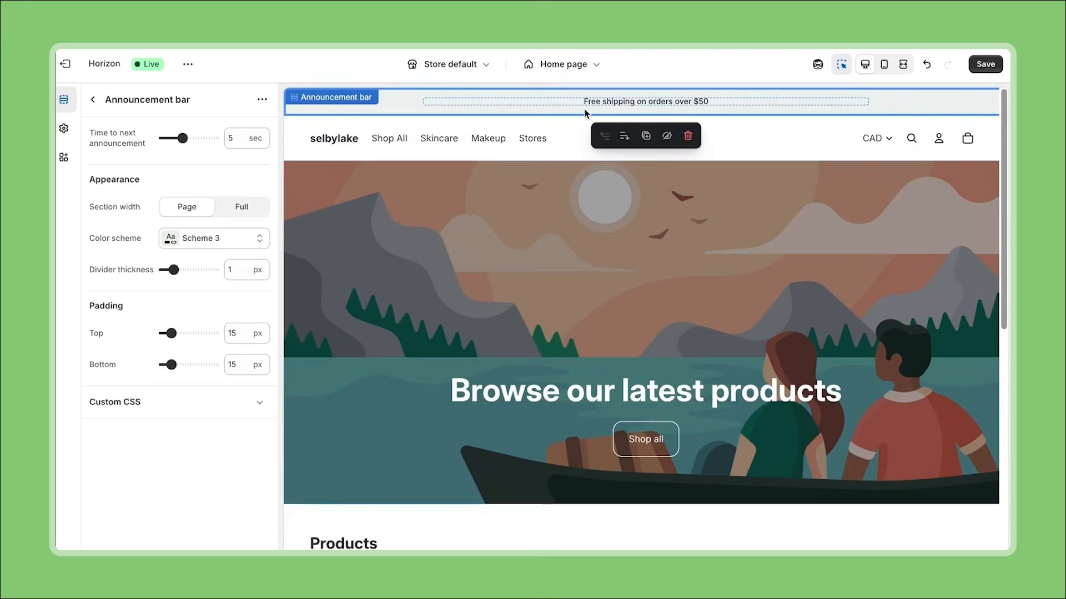
Set the store's default logo to the Pitch-Logo image from the existing files
click(575, 141)
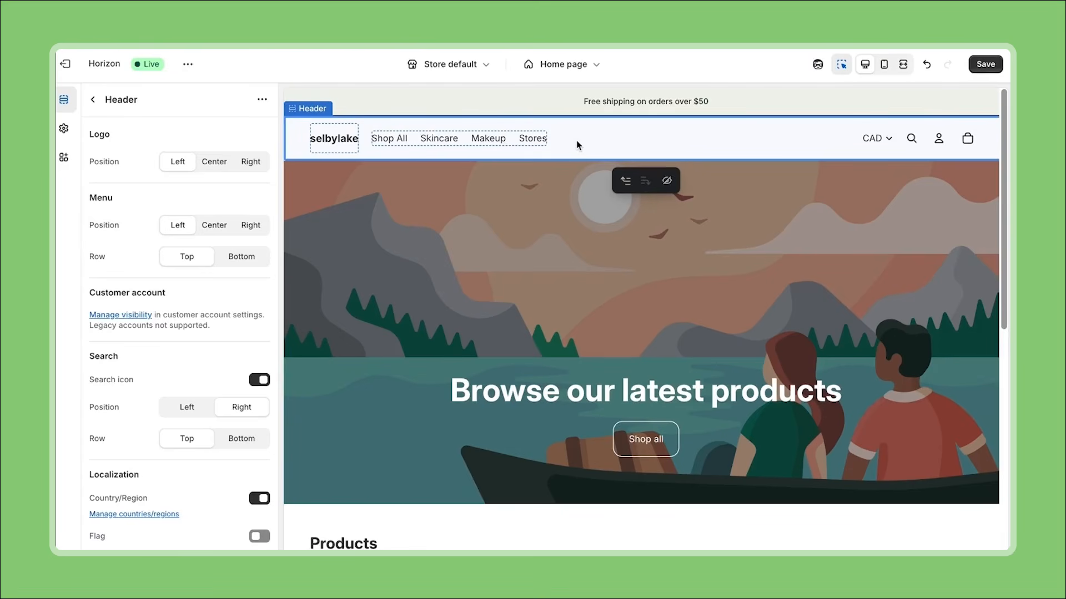
click(347, 141)
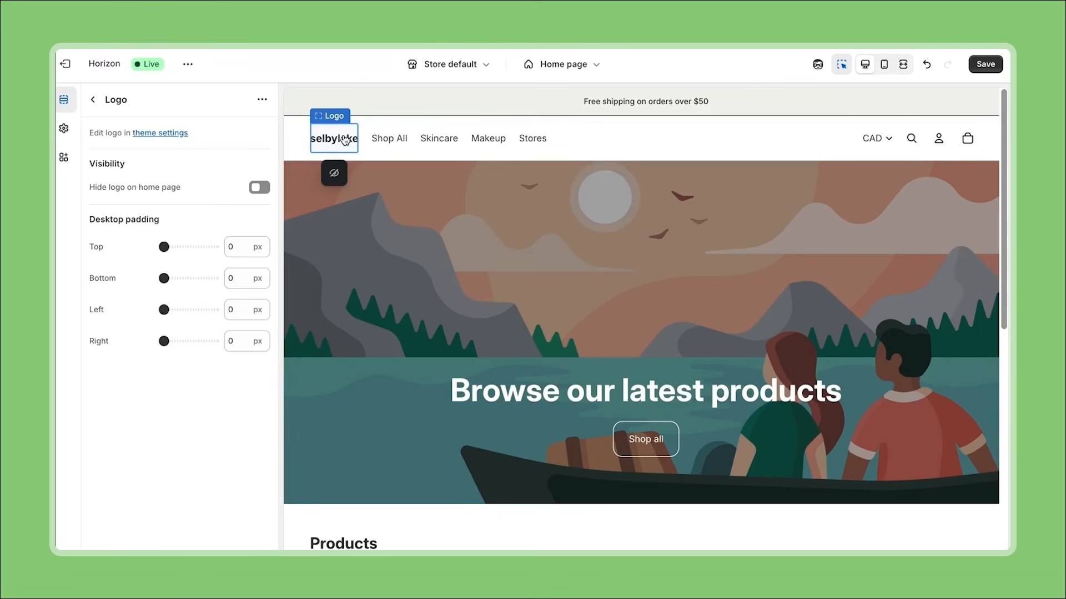
click(163, 136)
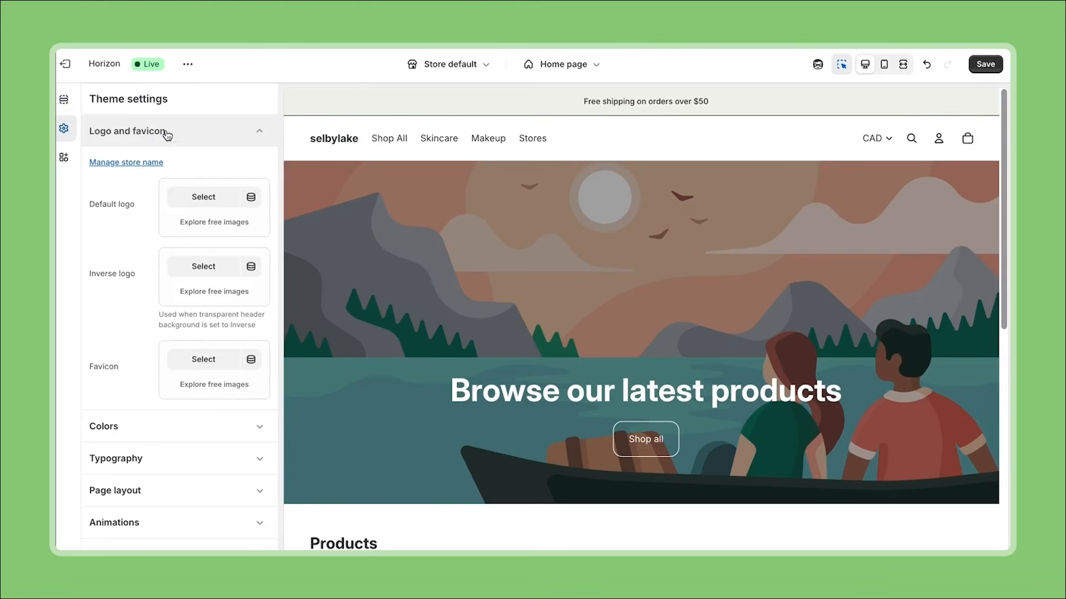
click(204, 198)
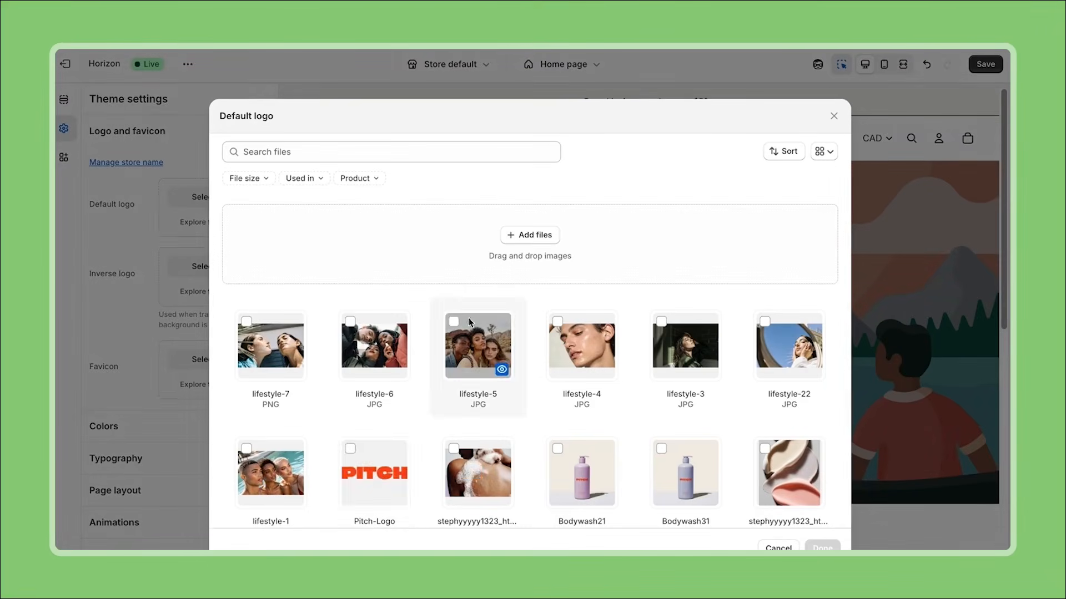
click(416, 441)
click(822, 548)
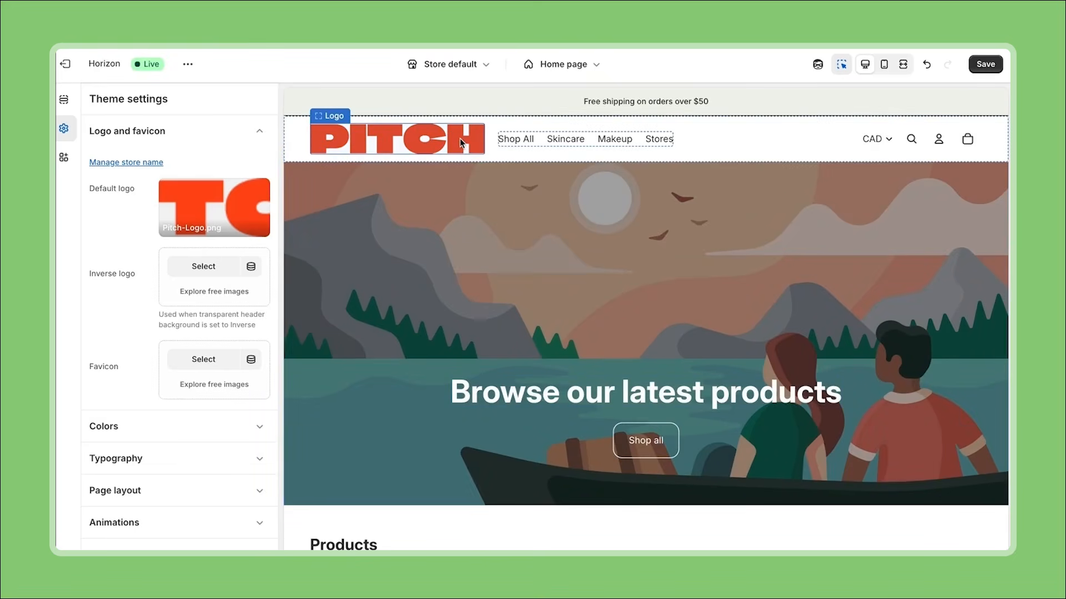
Set the header logo's desktop height and mobile height to 20 px each, checking the mobile size in the mobile preview
click(459, 138)
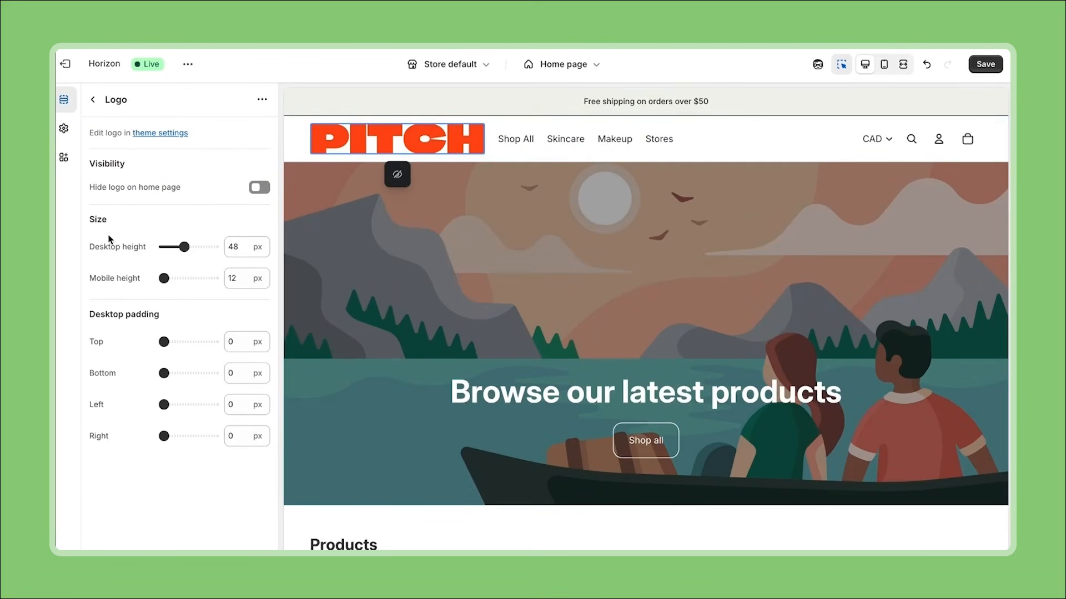
drag(183, 248, 168, 251)
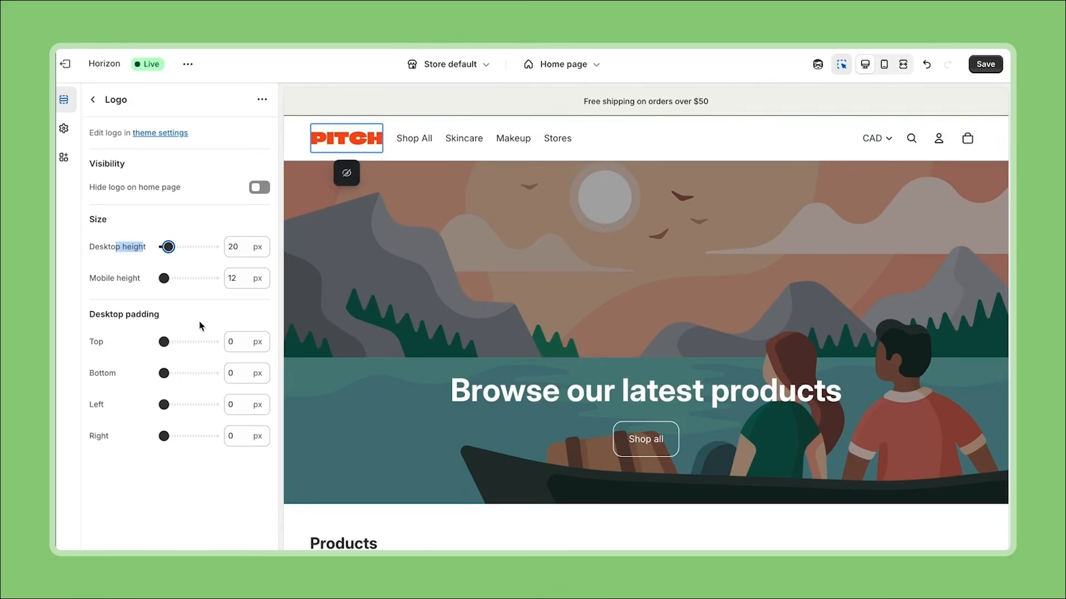
click(143, 286)
click(886, 69)
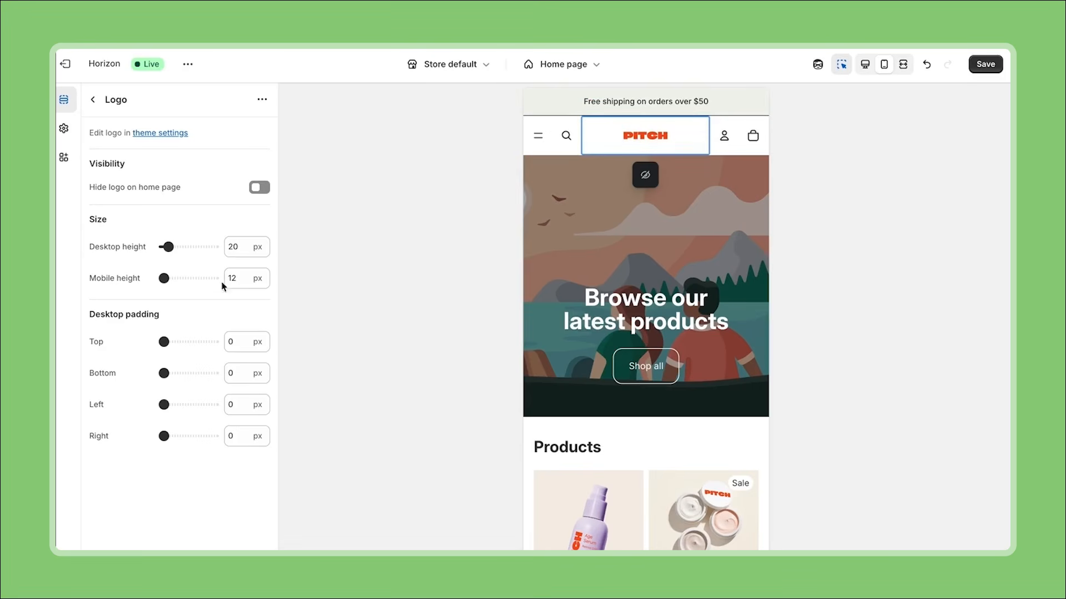
double_click(239, 276)
text(20)
click(207, 228)
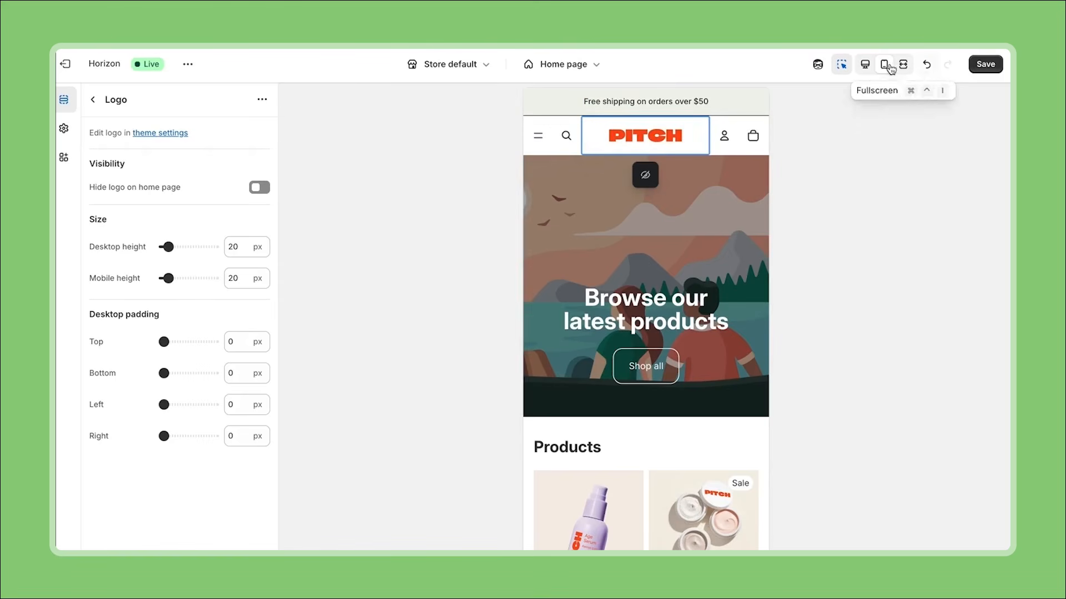
click(866, 67)
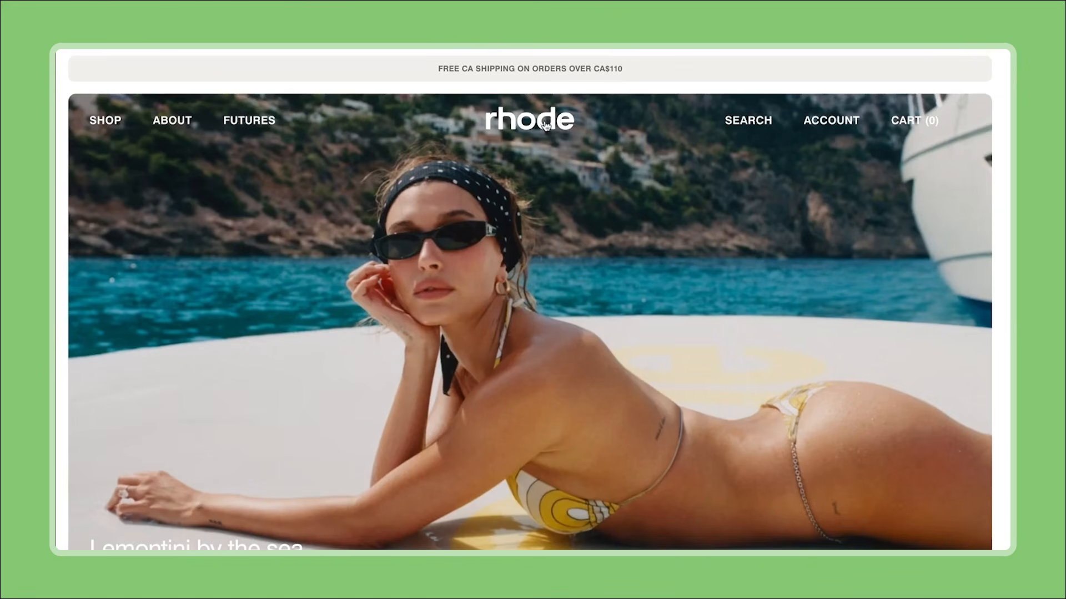
Set the logo position in the header to Center
scroll(605, 191, down, 2)
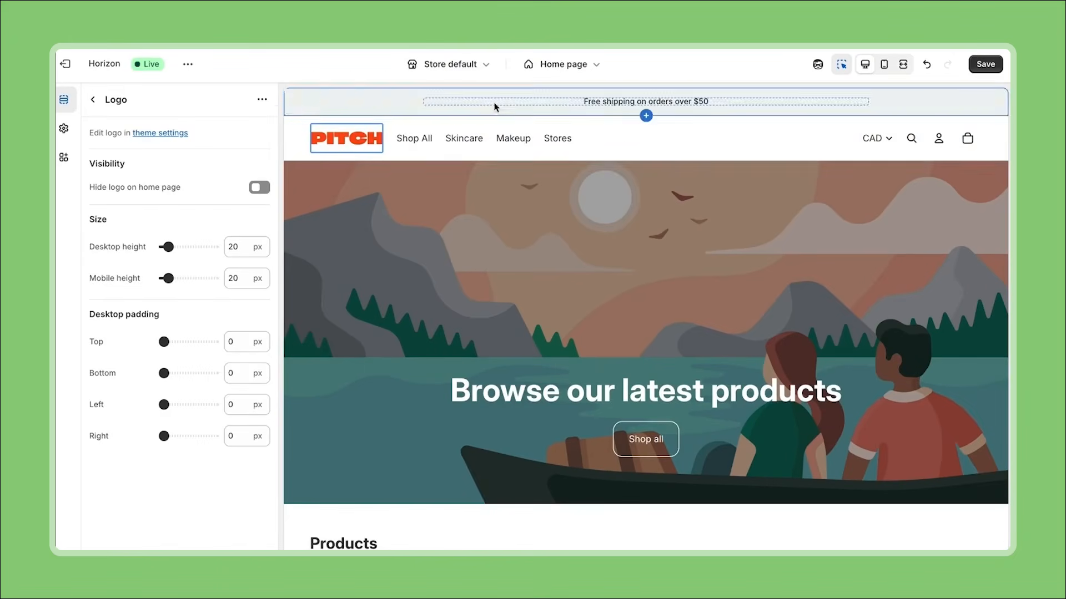
click(630, 145)
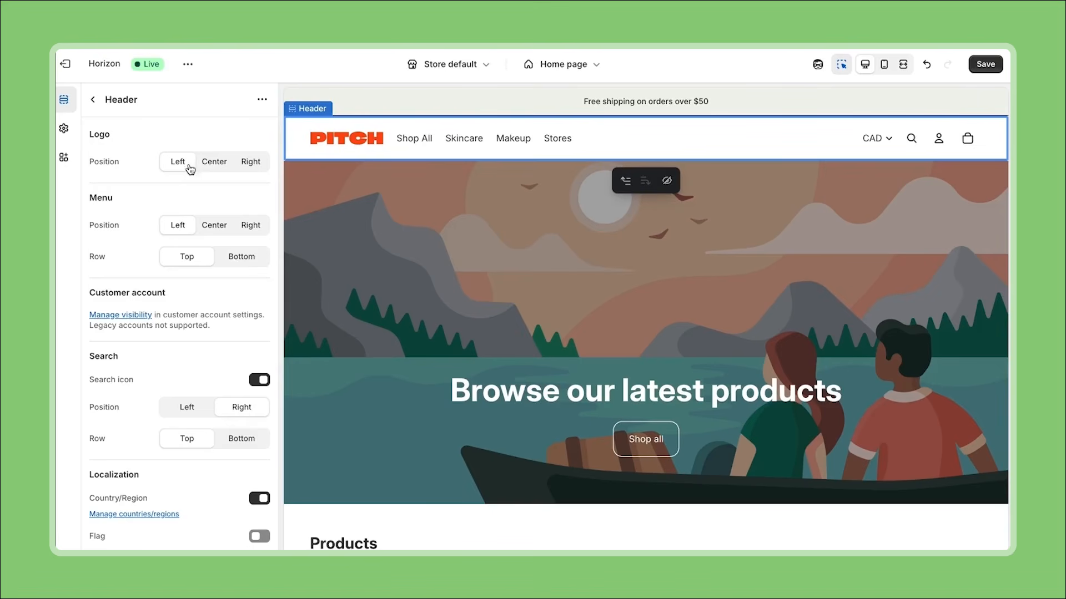
click(215, 162)
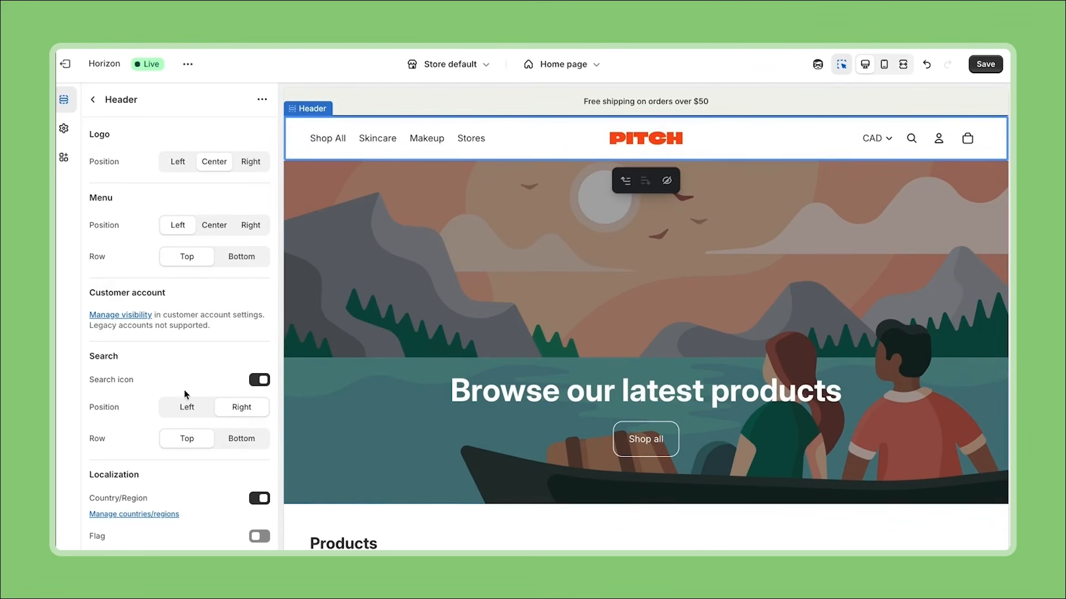
Enable the transparent header background for the home page and check it in the preview
scroll(187, 396, down, 2)
scroll(187, 396, down, 10)
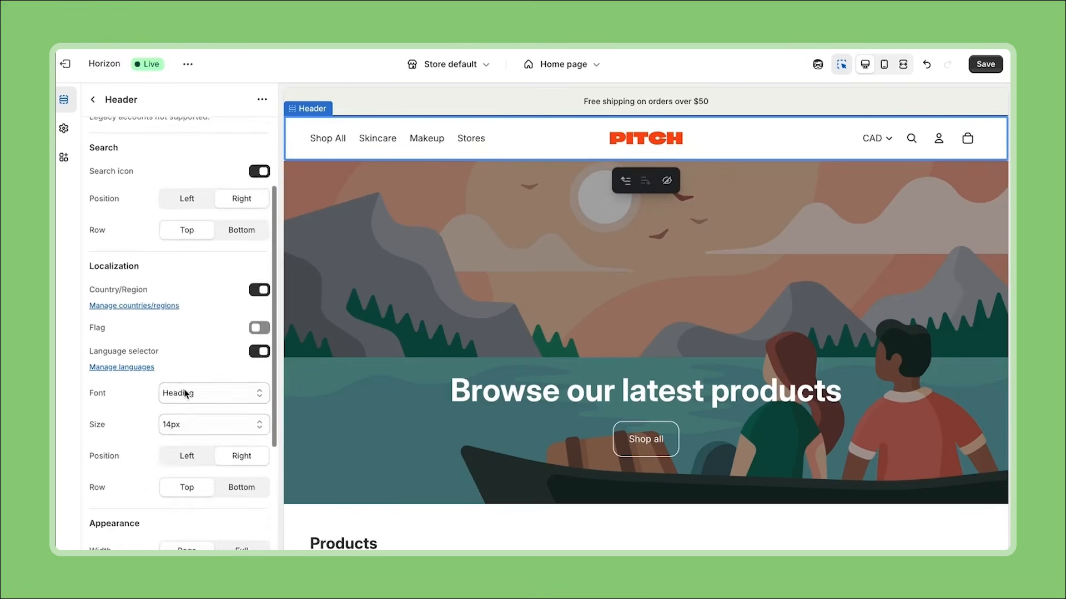
scroll(189, 392, down, 4)
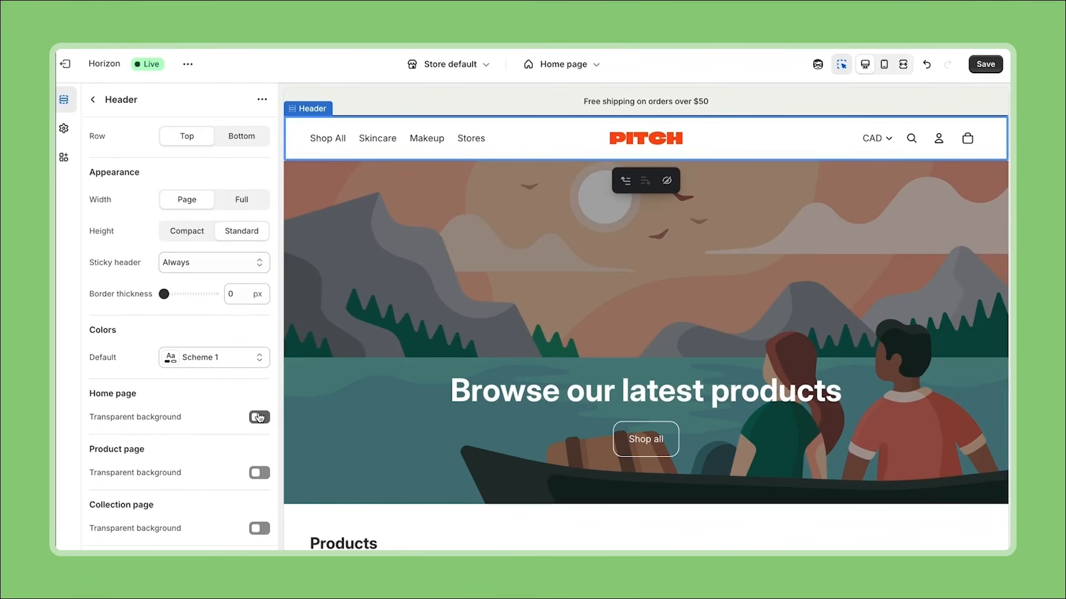
click(261, 418)
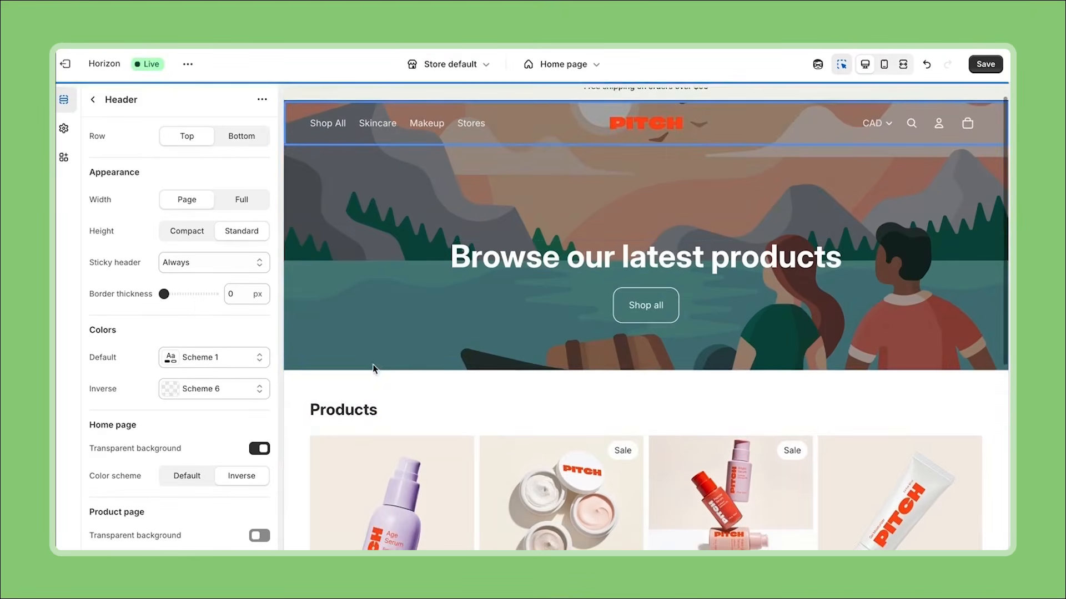
scroll(452, 354, down, 5)
scroll(451, 351, up, 5)
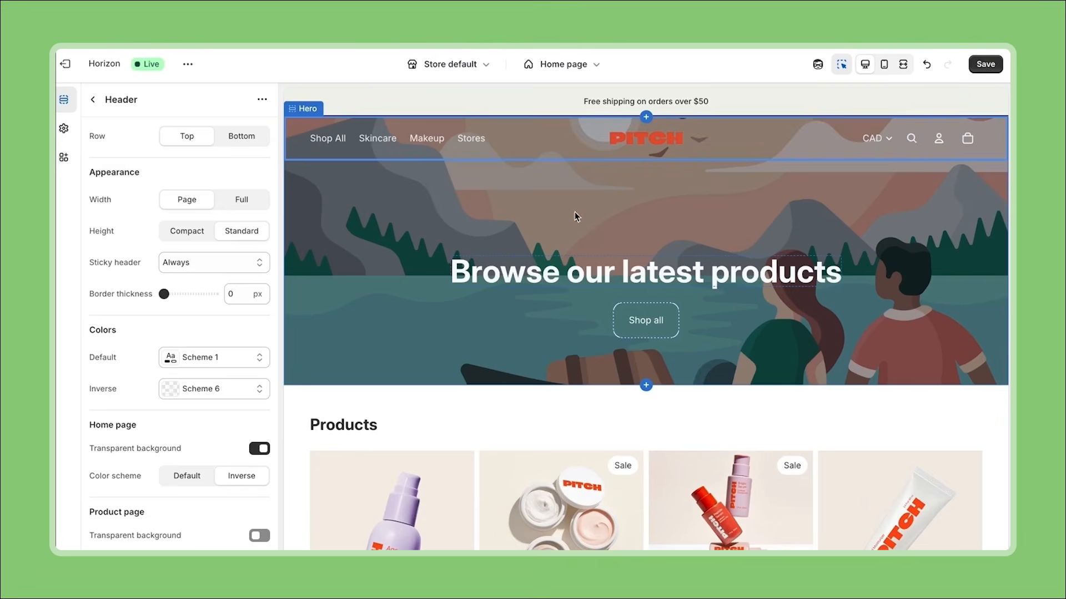
Replace the header's navigation menu with the "Somewhat simple" menu
click(335, 126)
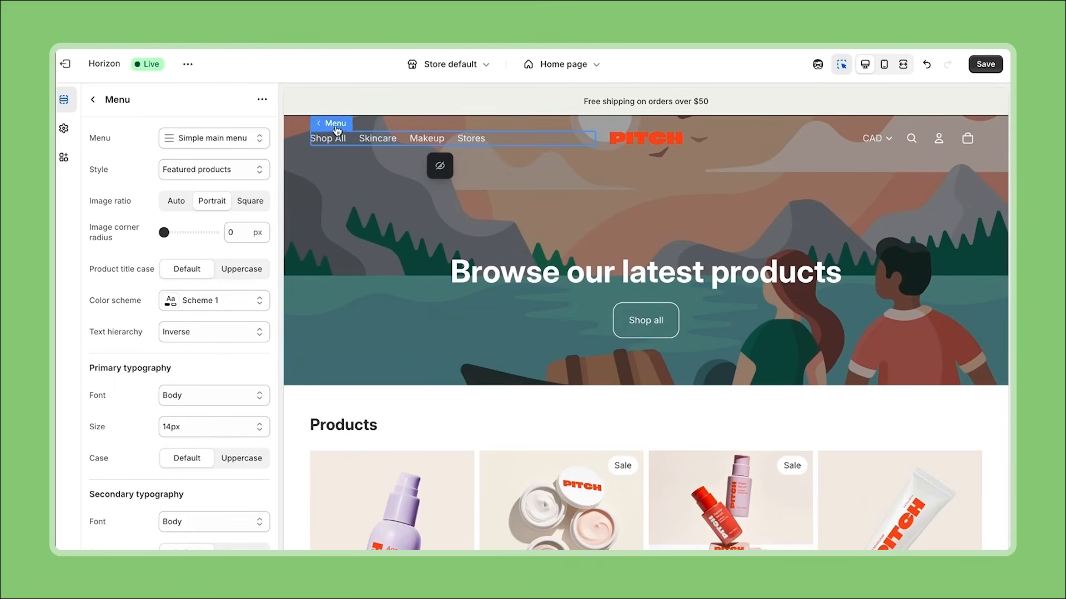
click(249, 140)
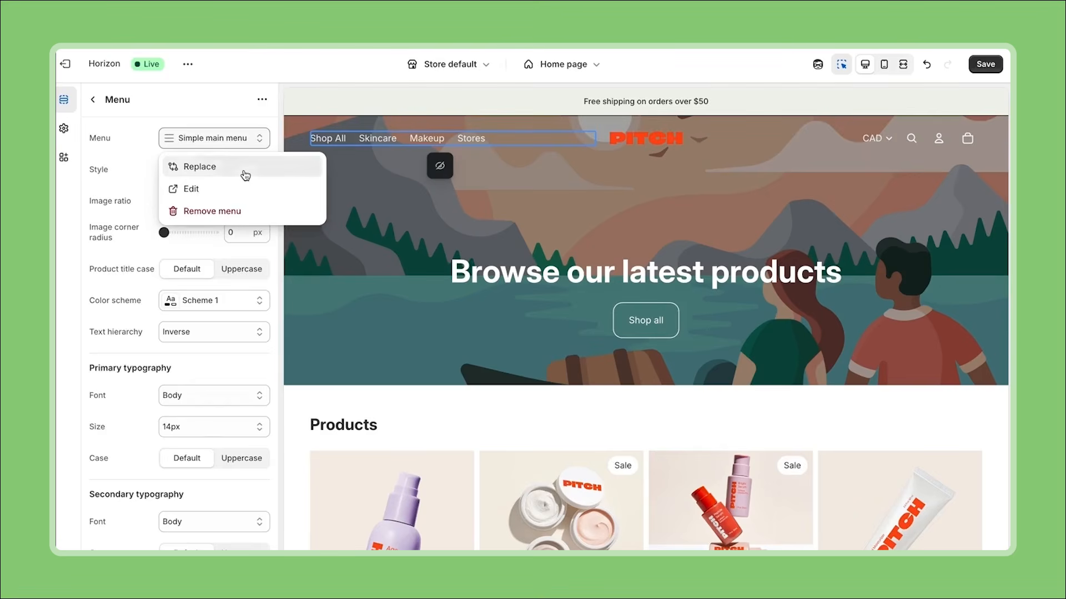
click(244, 174)
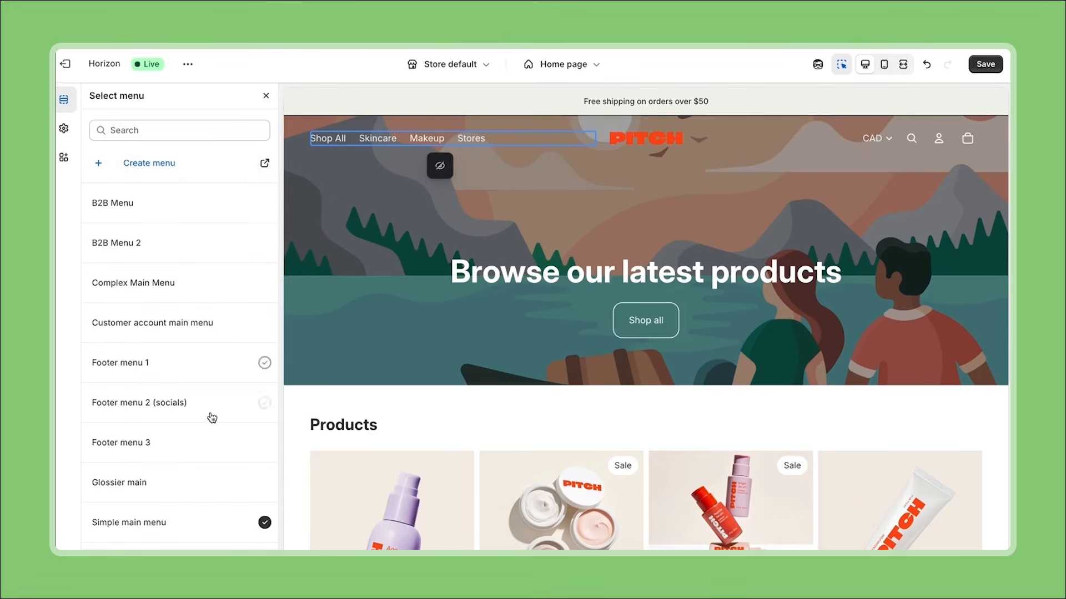
scroll(212, 418, down, 3)
click(216, 442)
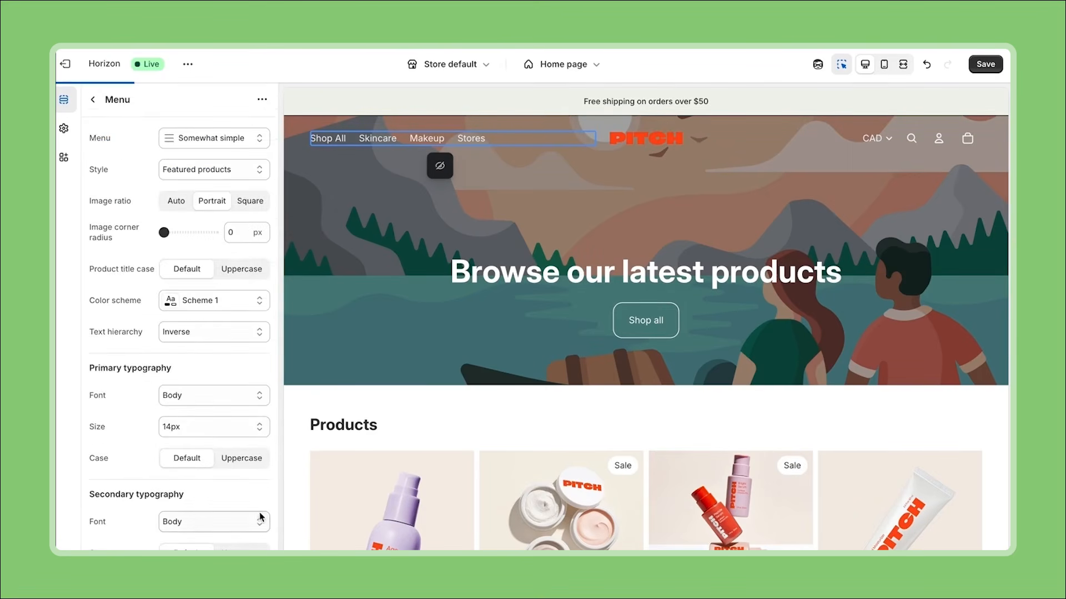
Try the Featured collections style on the header menu's dropdown, preview it, and set the style back to Featured products
mouse_move(401, 136)
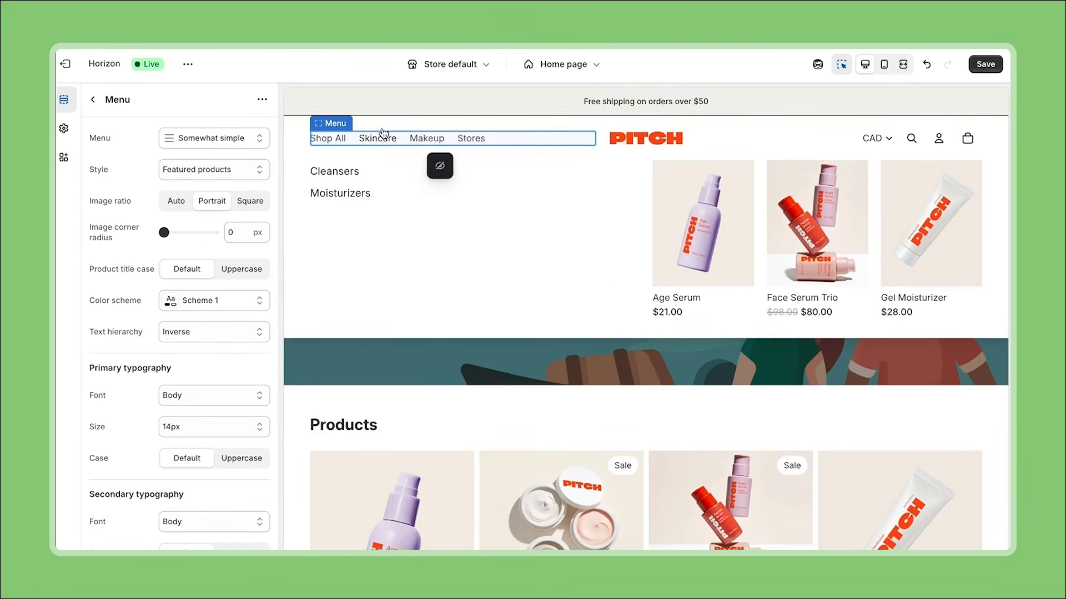
click(261, 138)
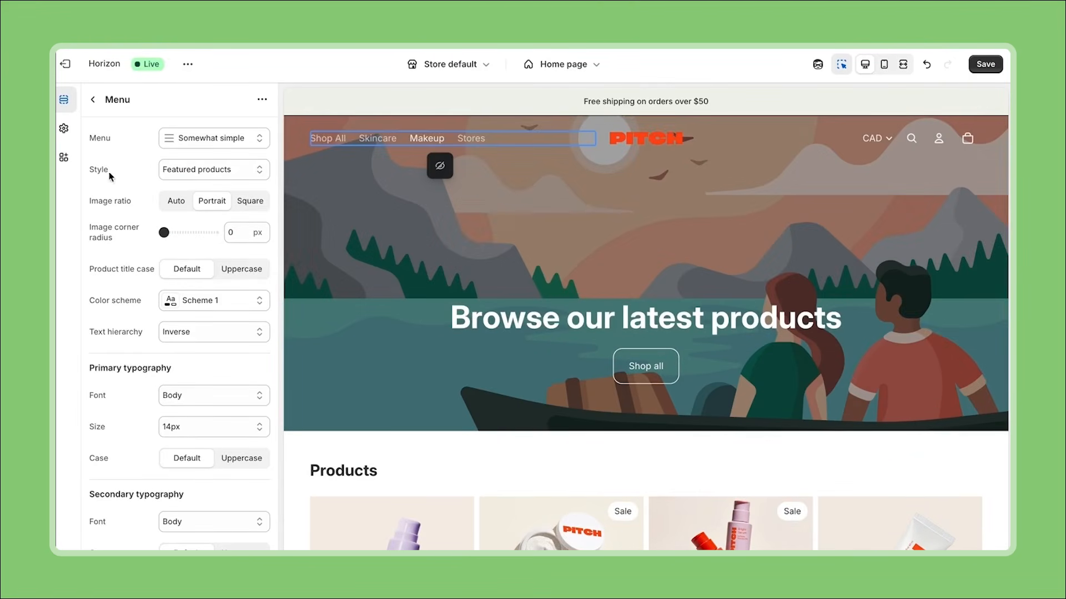
click(237, 171)
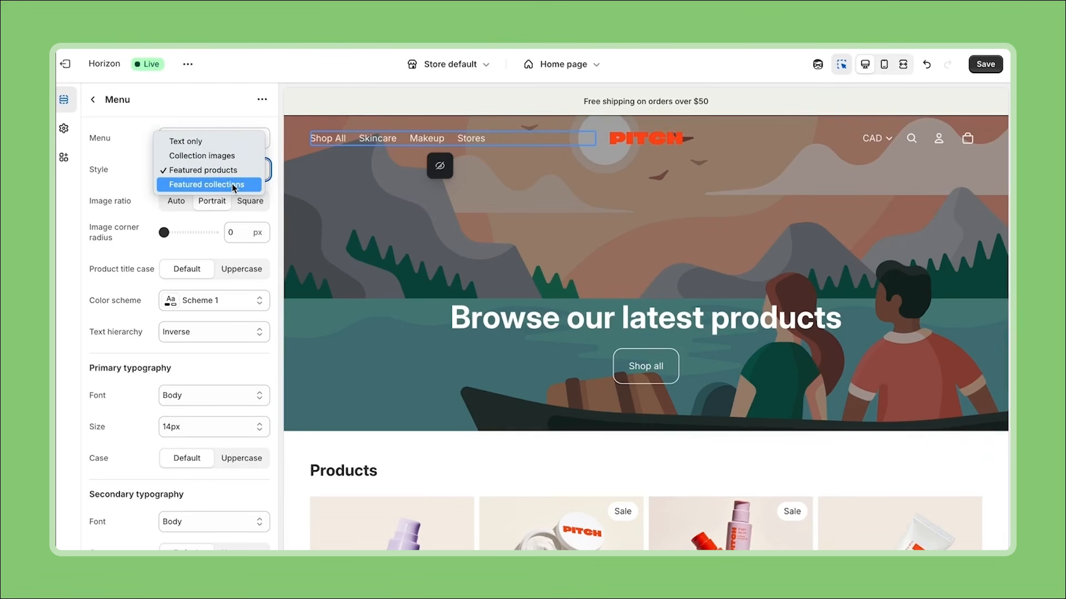
click(234, 186)
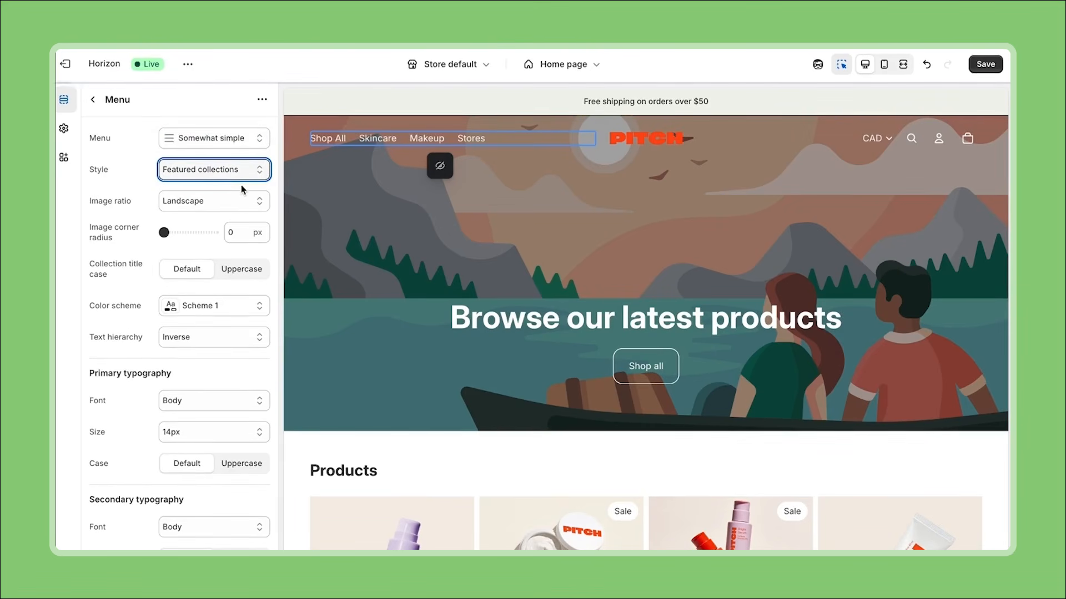
mouse_move(385, 143)
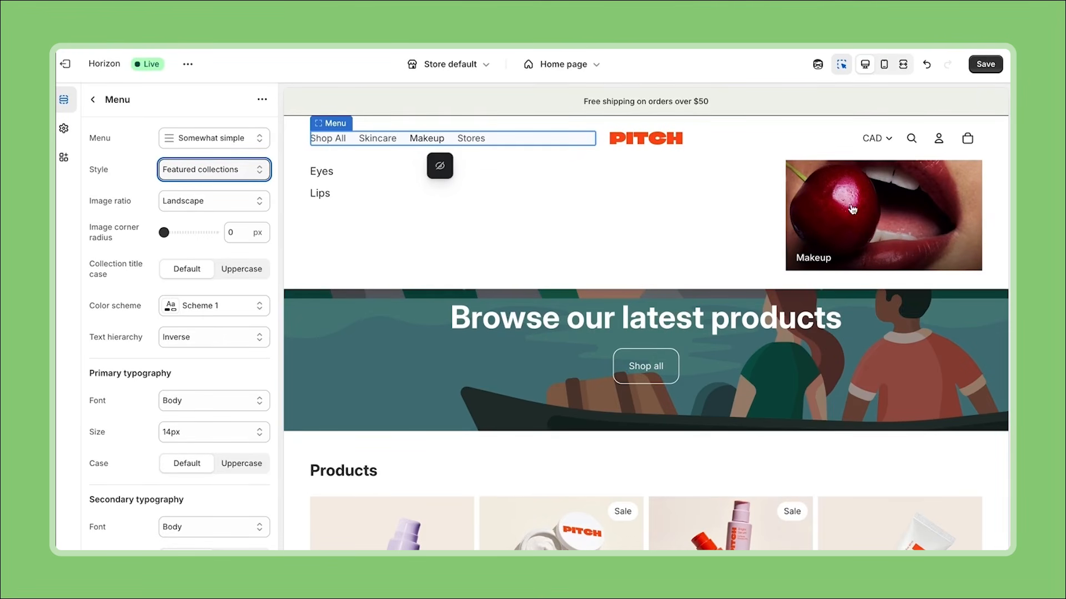
click(257, 169)
click(246, 155)
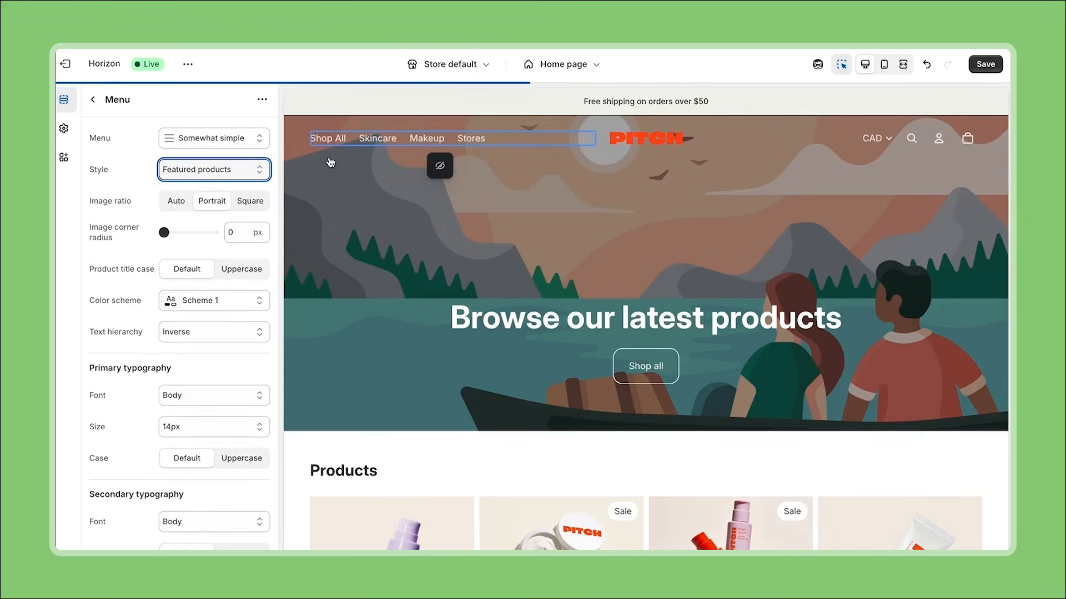
In the mobile preview, make the drawer menu's submenus collapsible and test this by expanding and collapsing Skincare
click(884, 64)
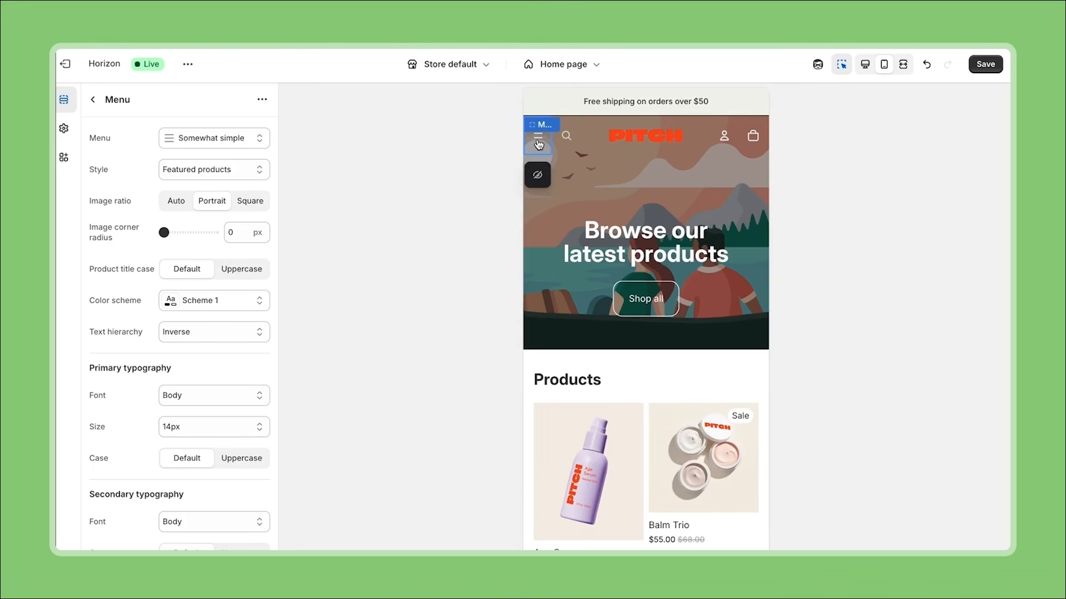
click(539, 140)
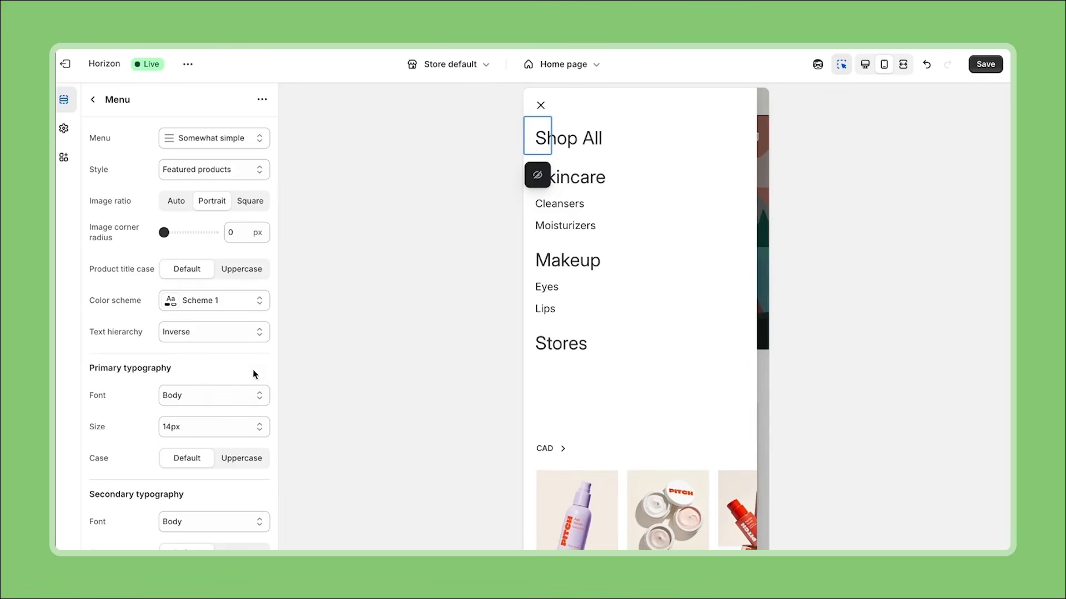
scroll(194, 407, down, 3)
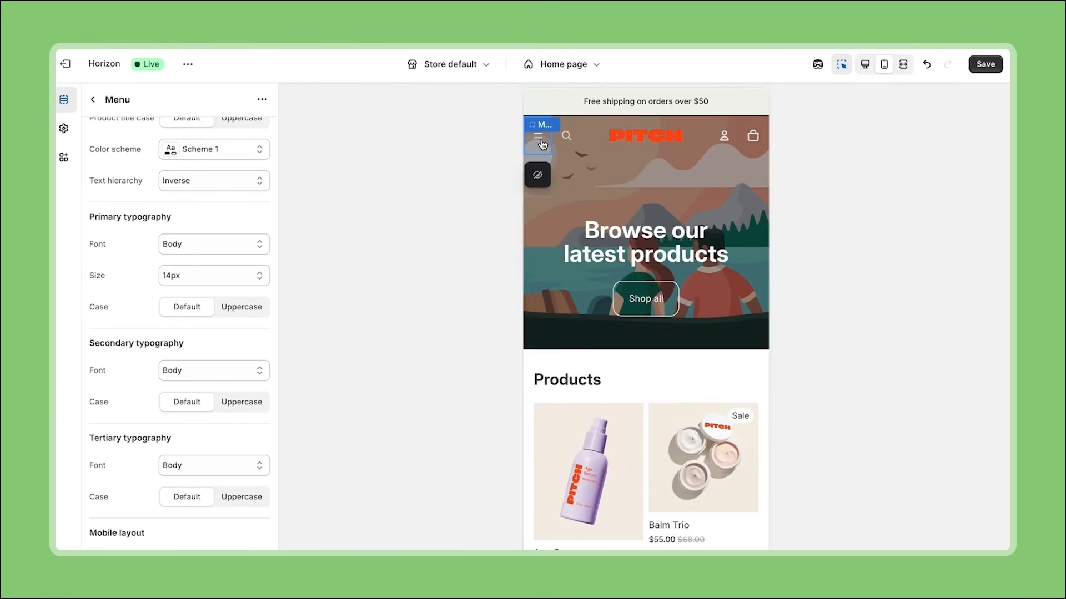
click(538, 138)
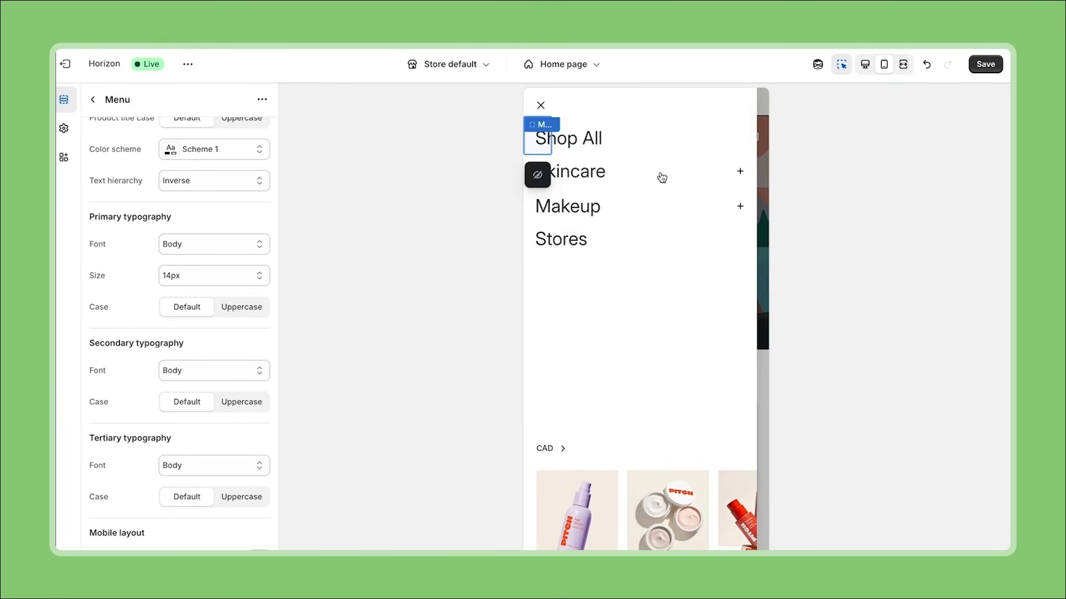
click(741, 175)
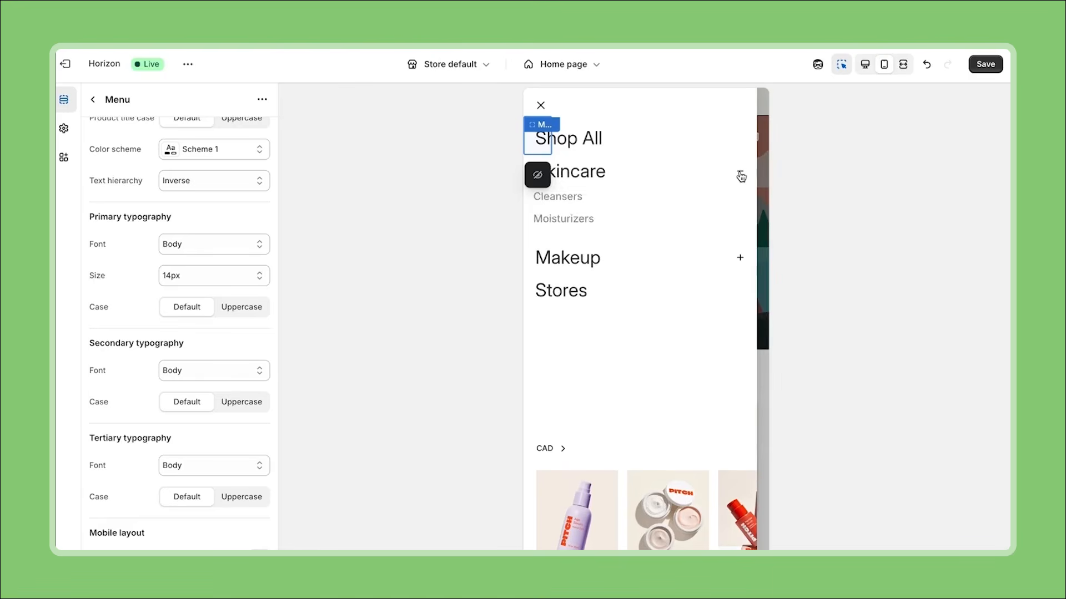
click(741, 176)
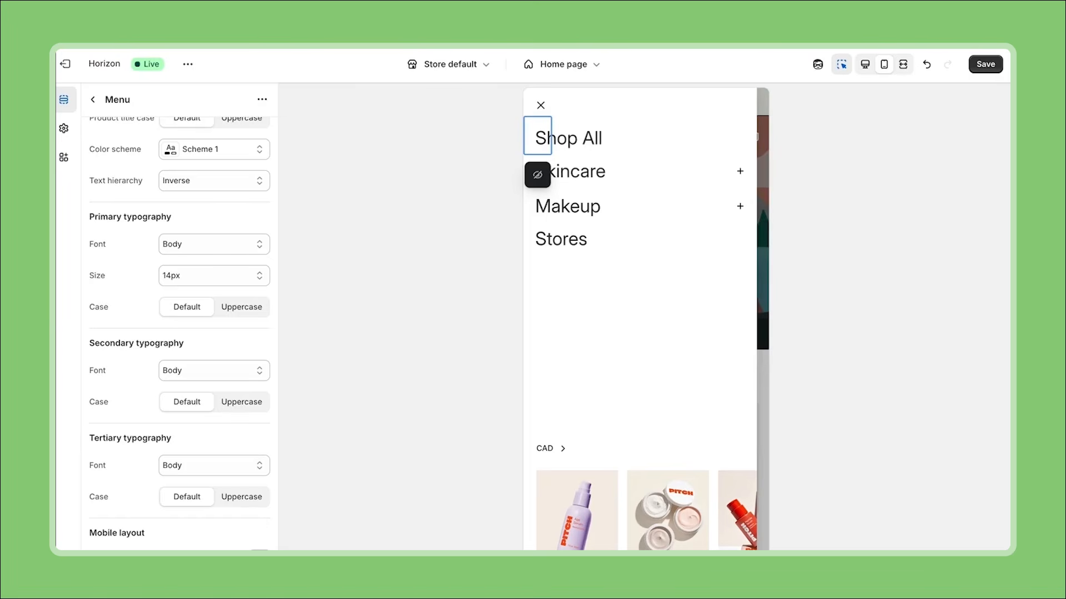
Try the navigation bar option in the menu's mobile layout and check it in the mobile preview
click(261, 555)
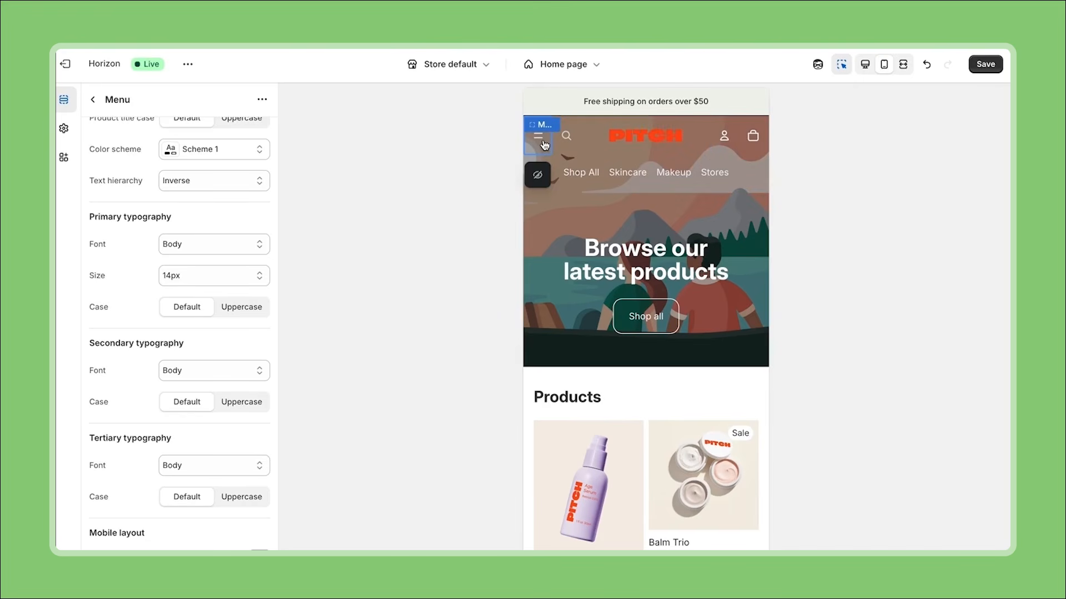
scroll(210, 473, down, 2)
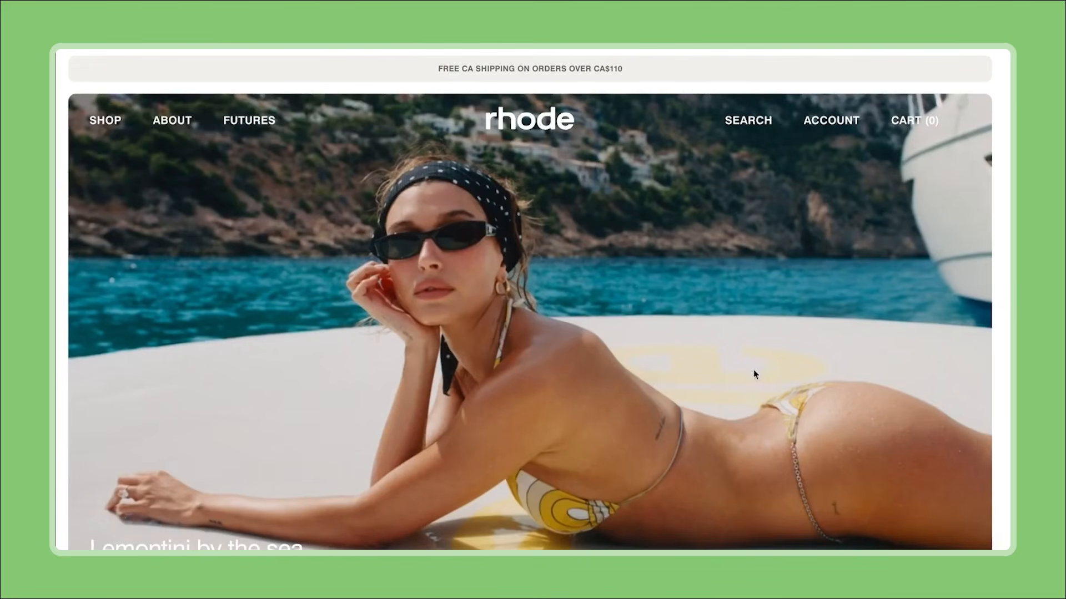
scroll(517, 244, down, 1)
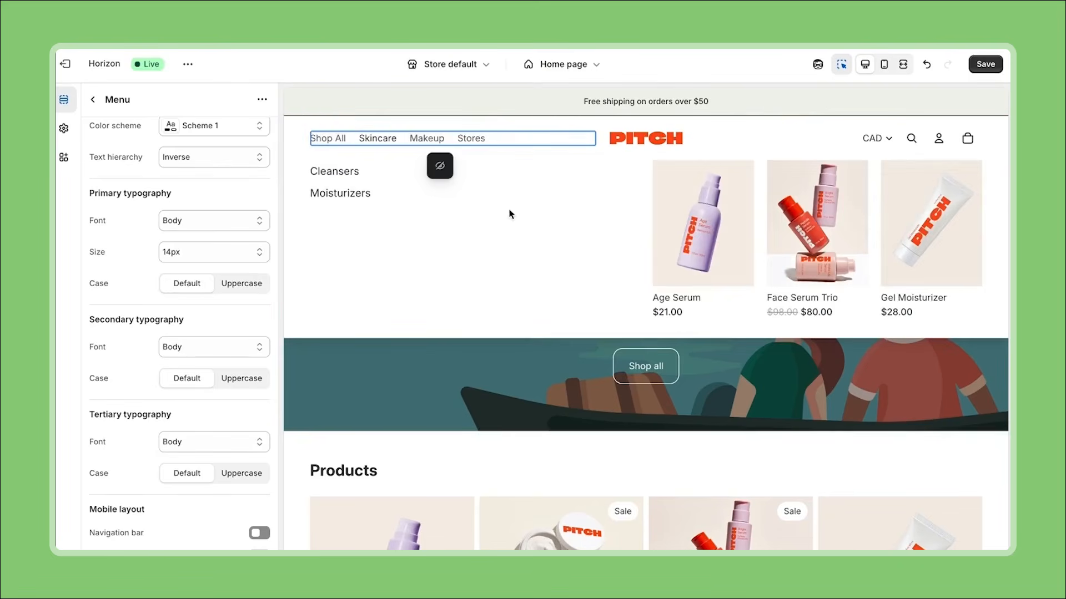
Set the Hero section's first media image to lifestyle-5 from the store's files
click(517, 368)
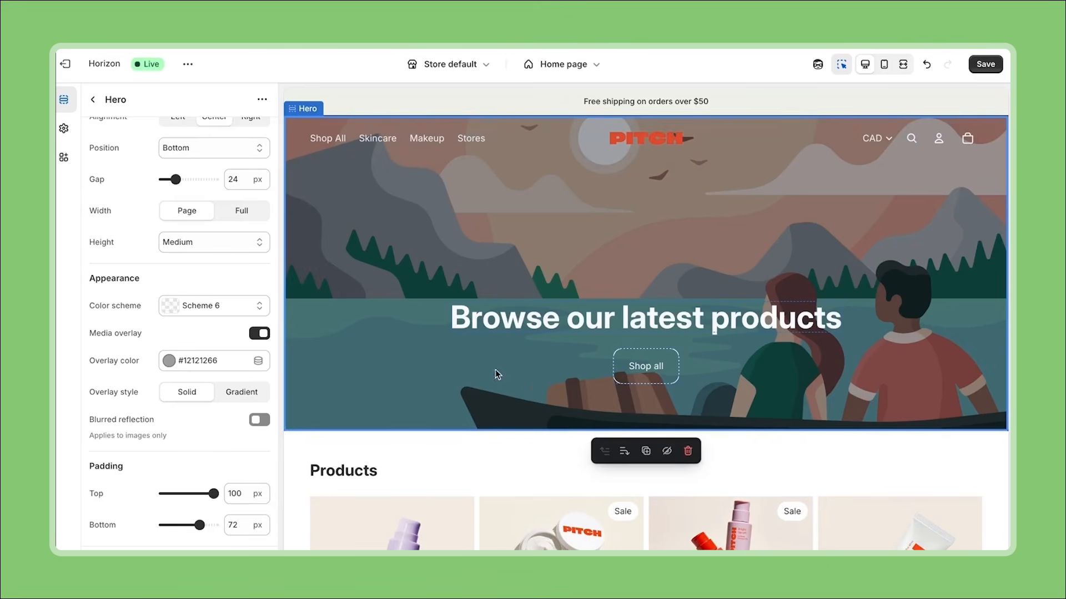
scroll(197, 262, up, 10)
click(211, 206)
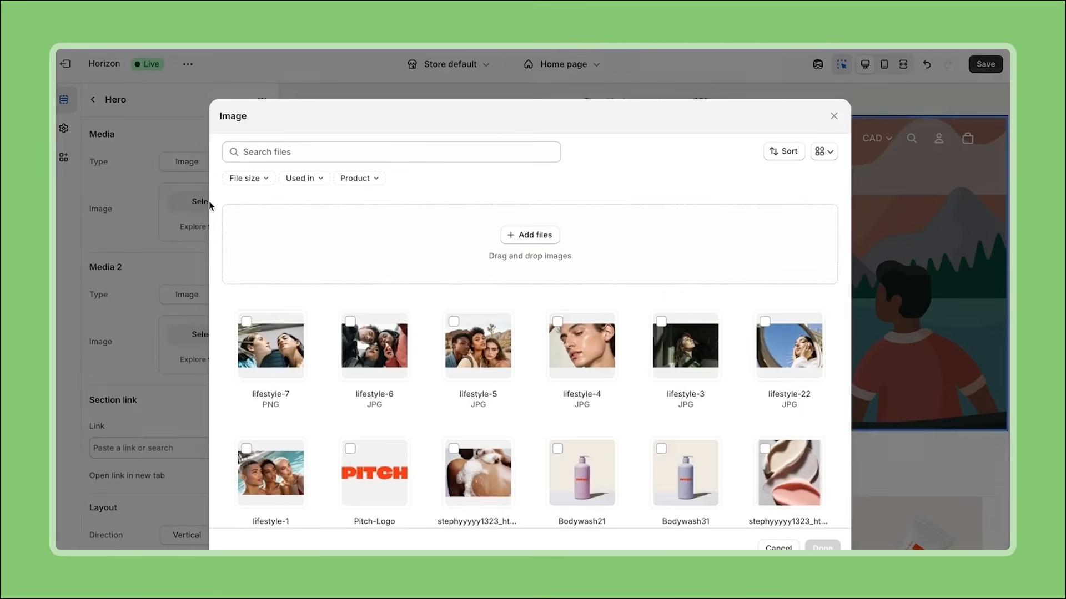
click(466, 349)
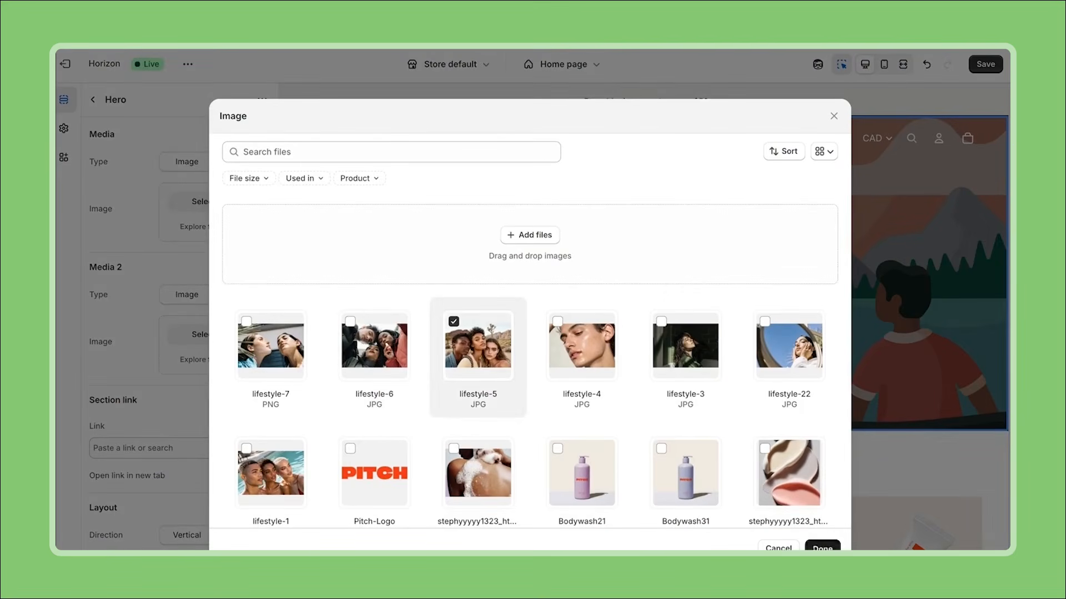
click(822, 548)
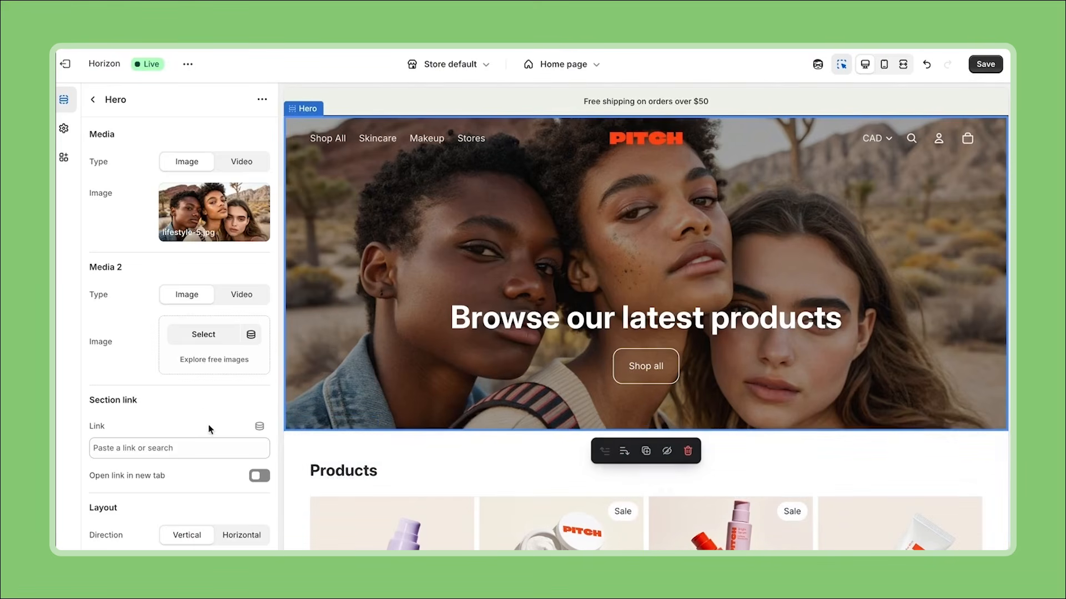
Set the Hero section's height to Large
scroll(211, 427, down, 5)
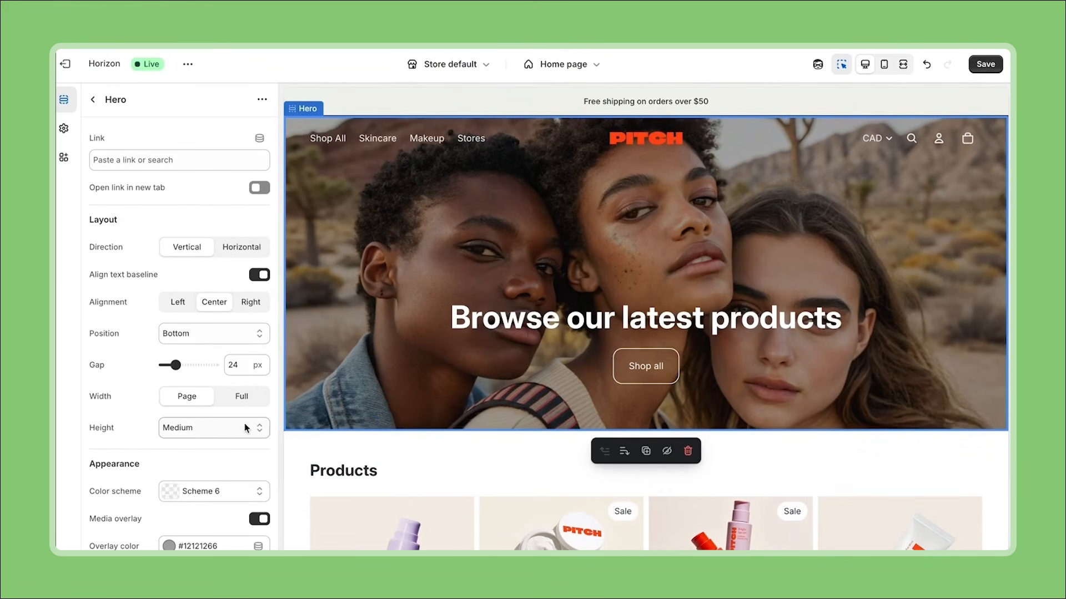
click(241, 429)
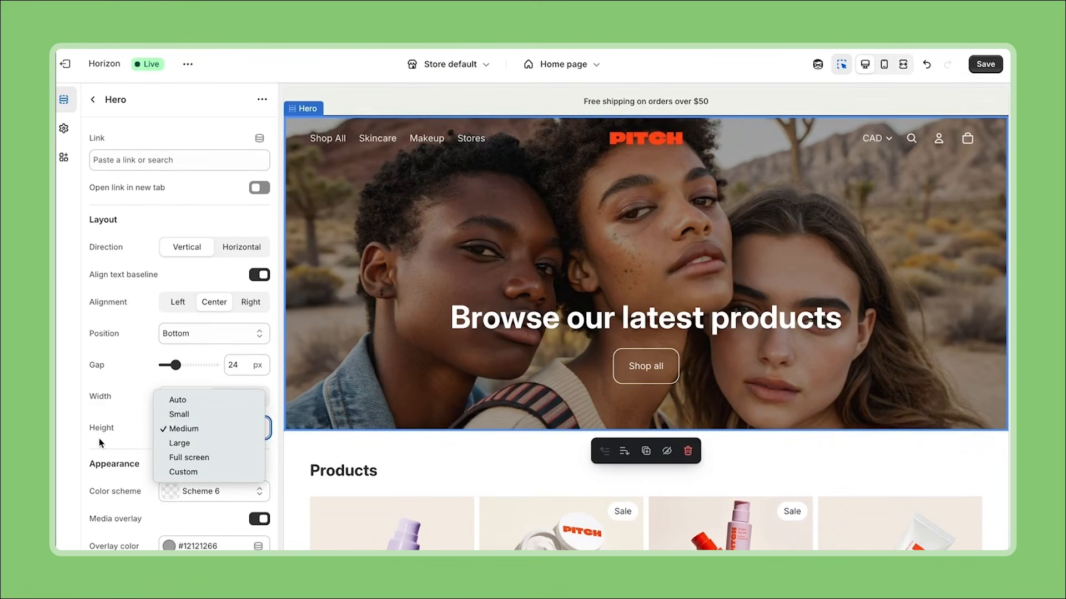
click(174, 444)
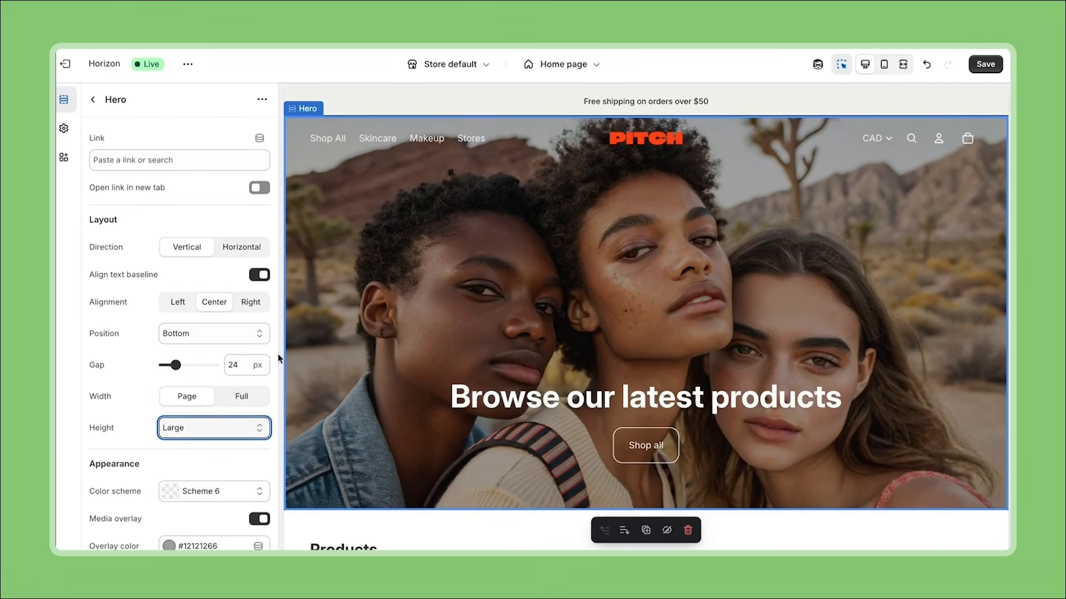
Lighten the Hero section's media overlay by lowering its opacity to color #12121243
scroll(167, 480, down, 2)
scroll(167, 480, down, 2)
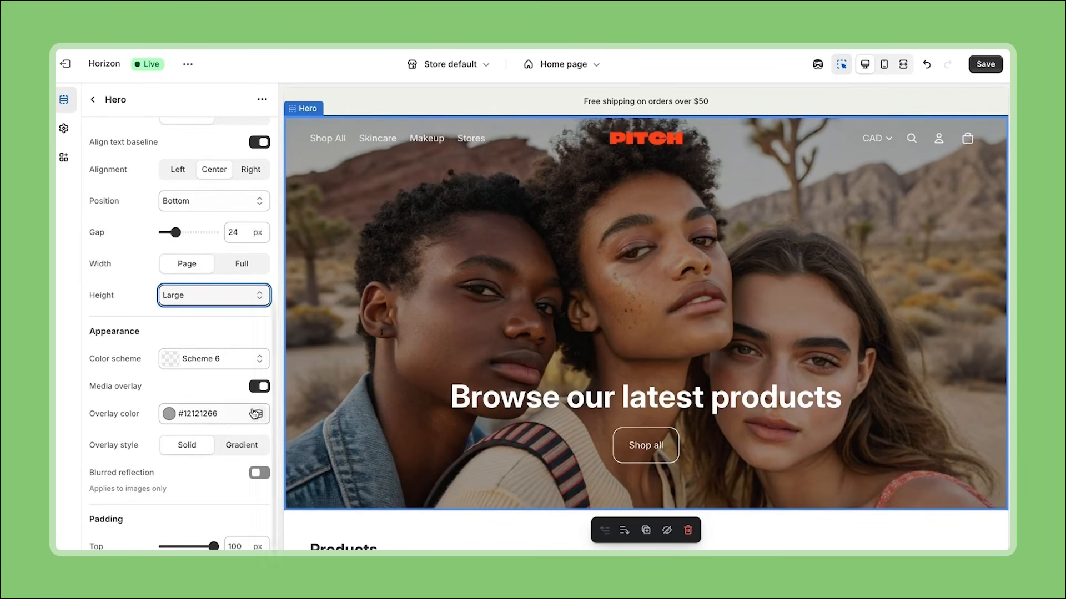
click(185, 417)
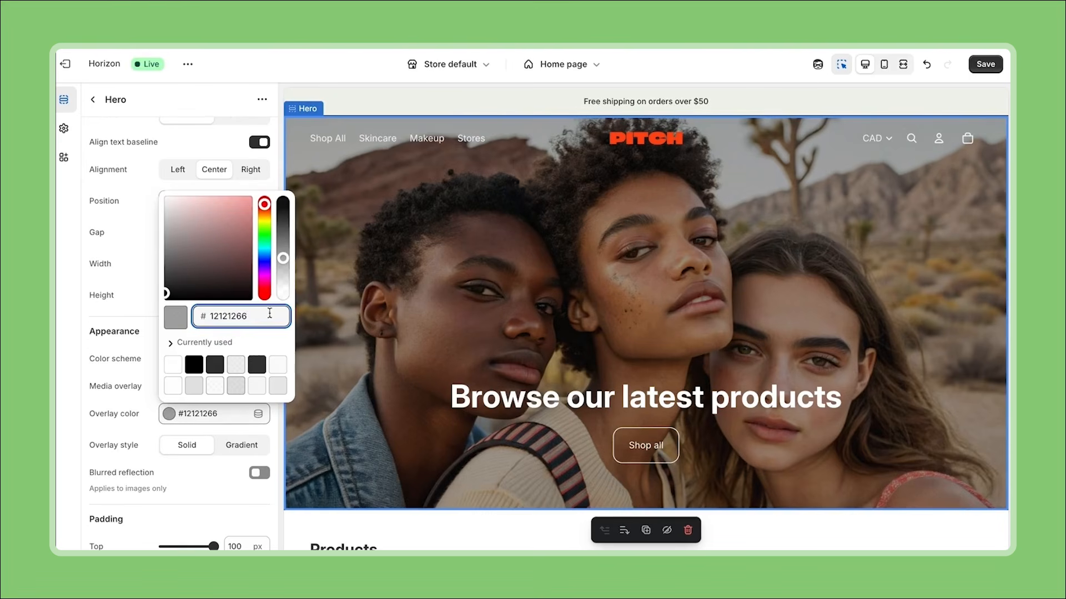
drag(284, 263, 284, 273)
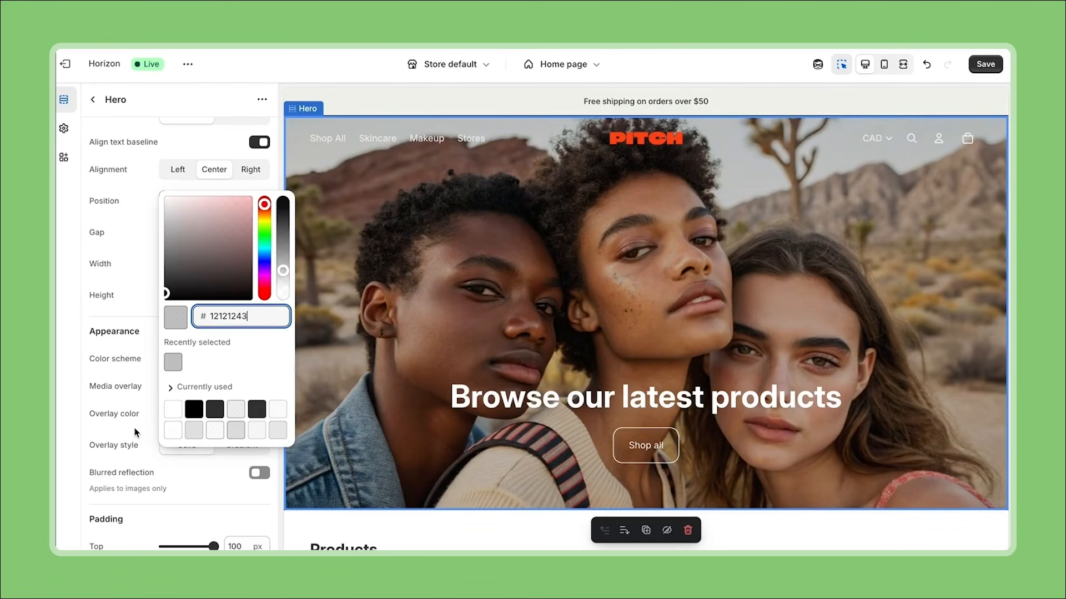
click(134, 456)
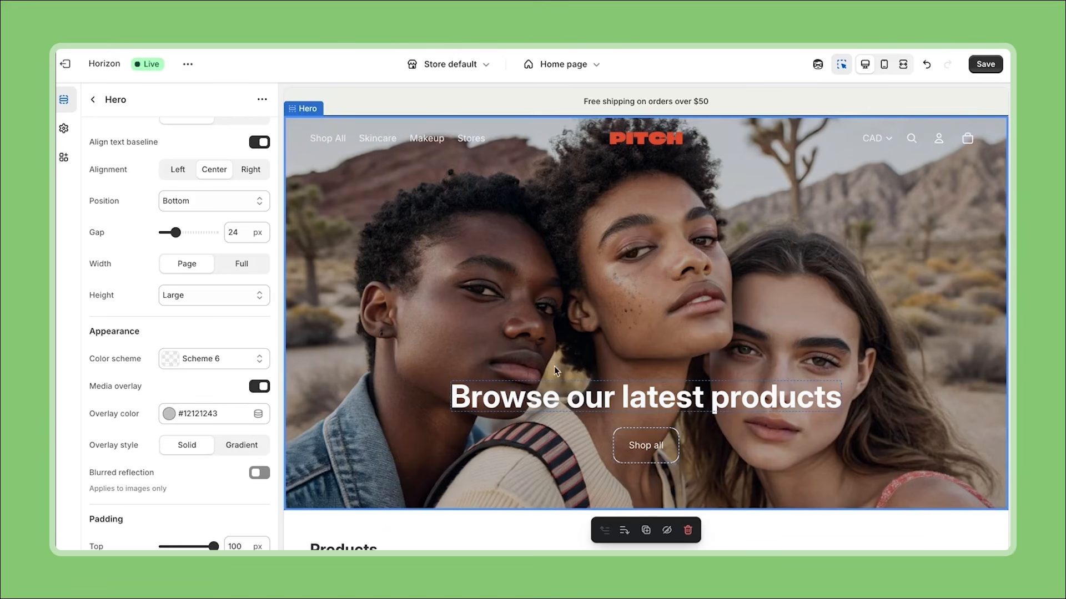
Change the Hero overlay style to Gradient, trying the Up direction and keeping Down
scroll(253, 448, down, 1)
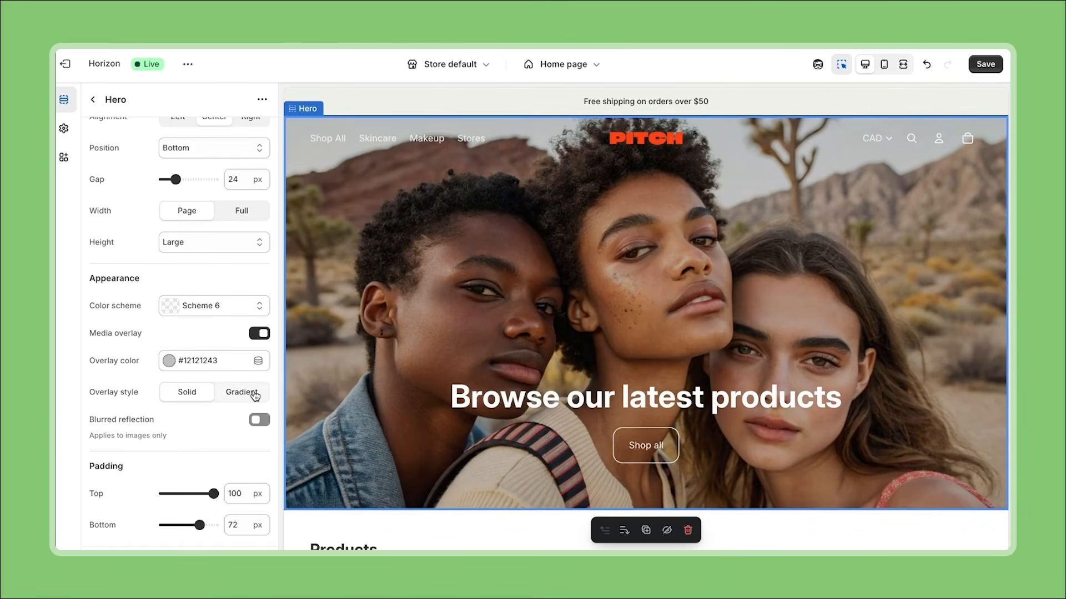
click(255, 394)
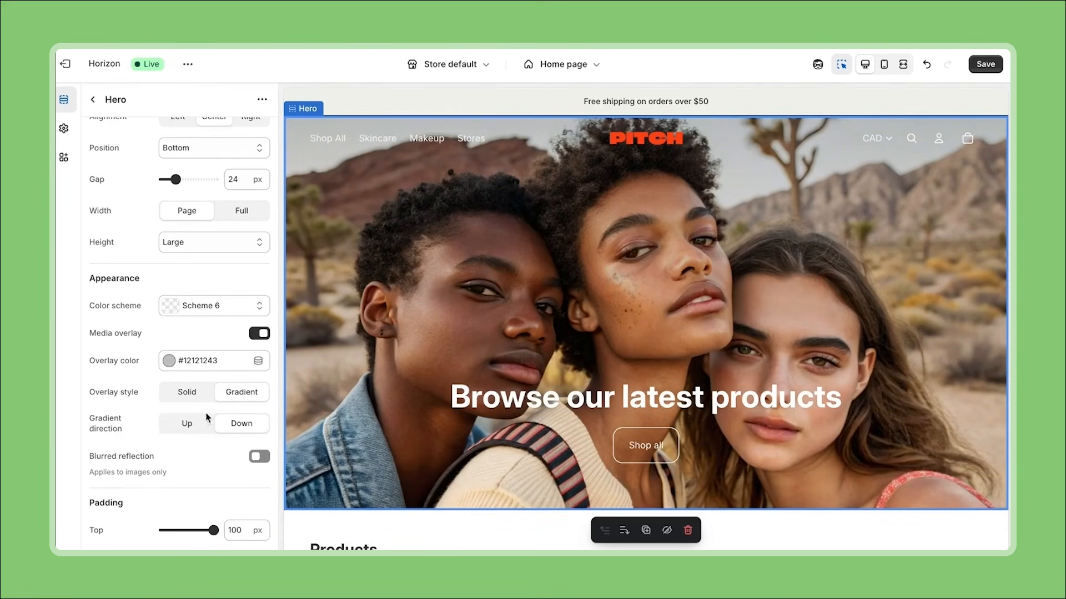
click(189, 425)
click(236, 426)
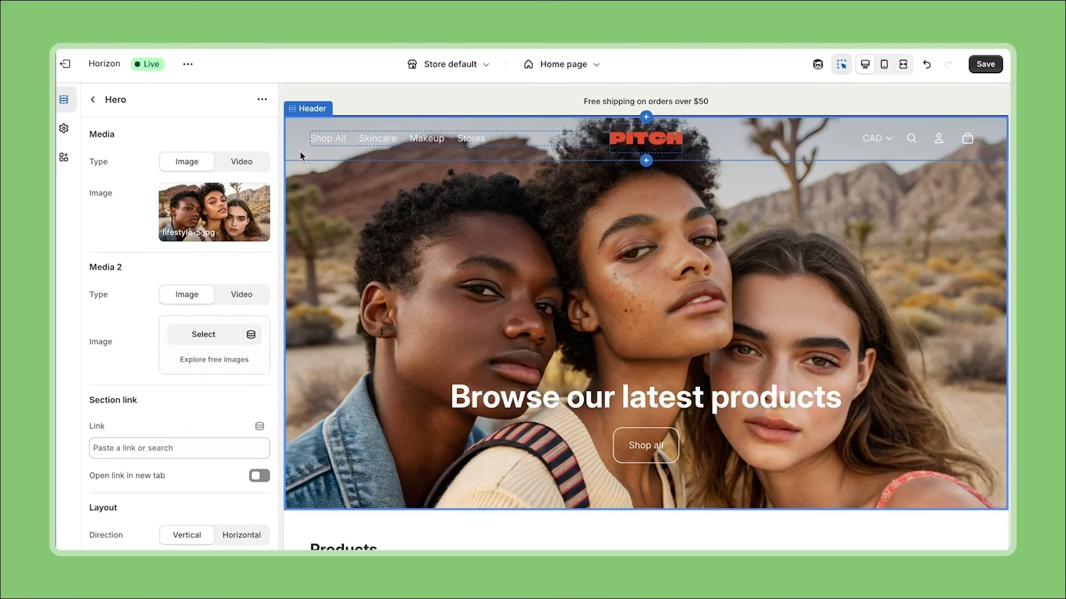
Set the Hero section's content alignment to Left and its position to Center
click(574, 402)
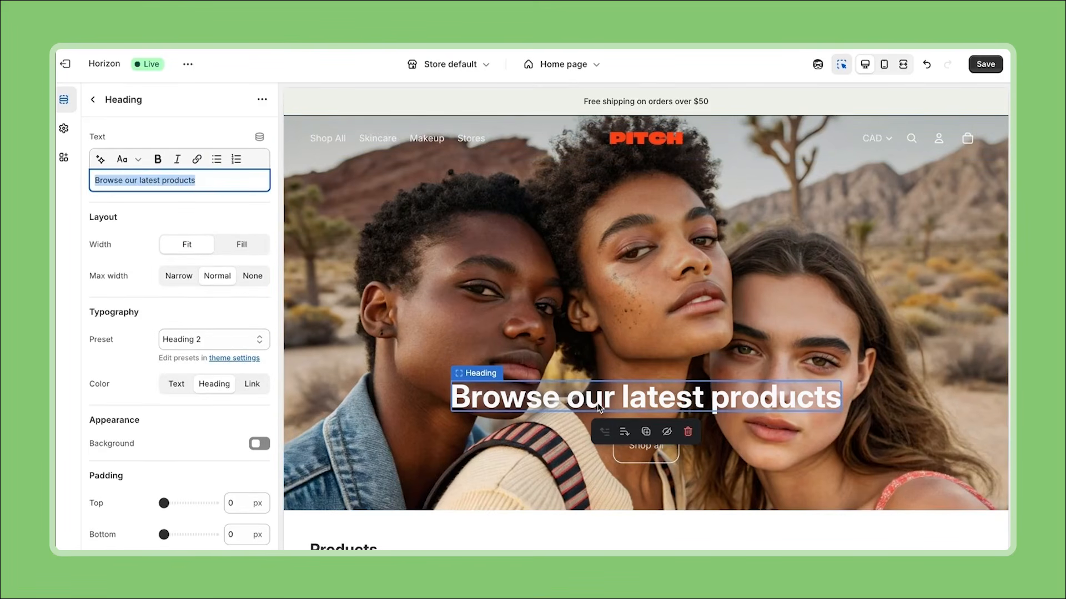
click(501, 256)
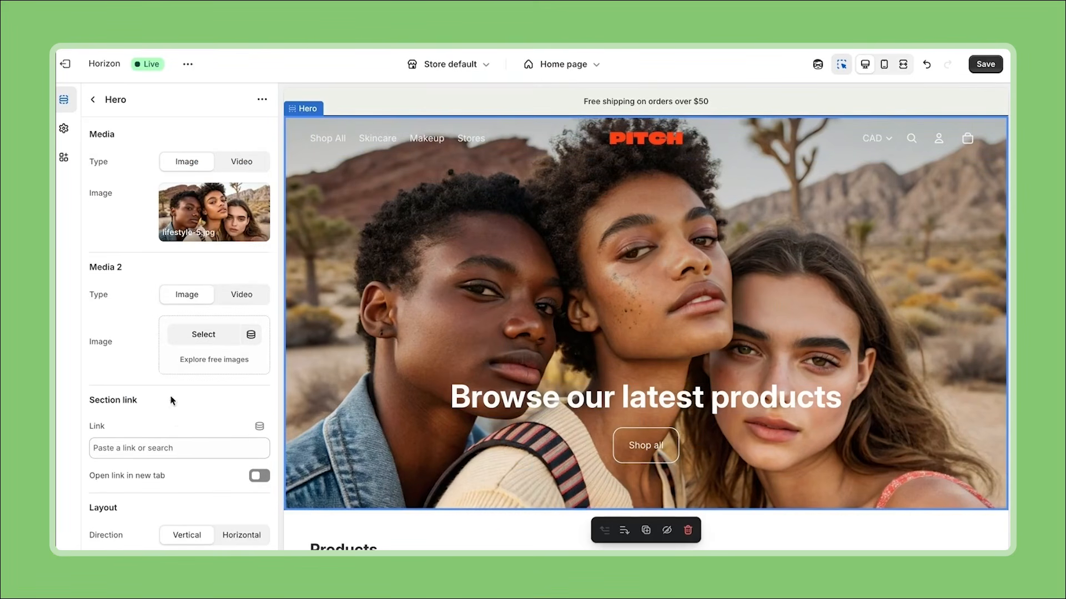
scroll(194, 408, down, 5)
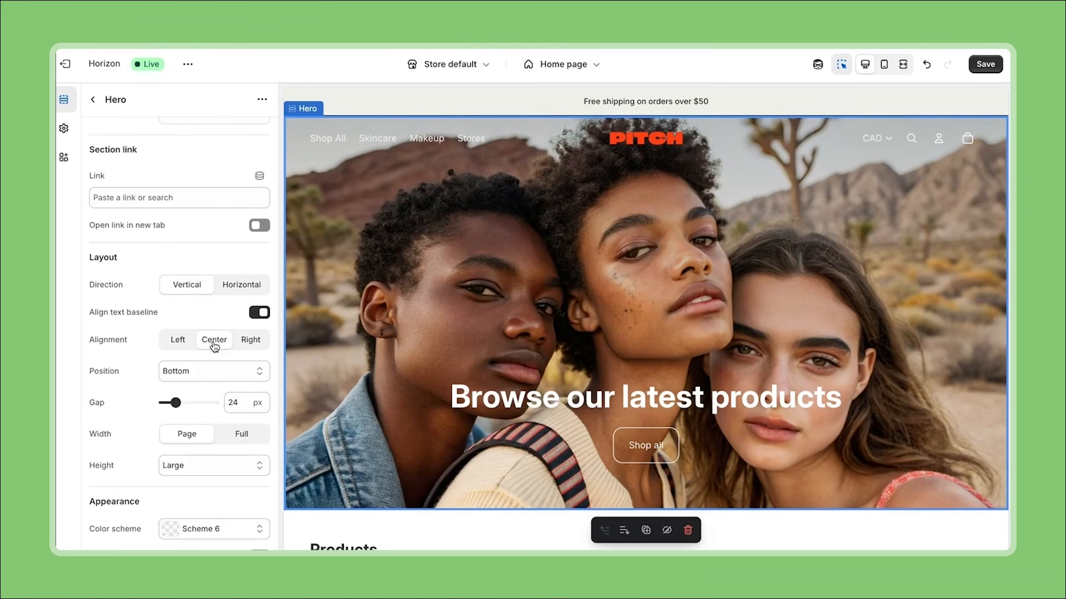
click(184, 342)
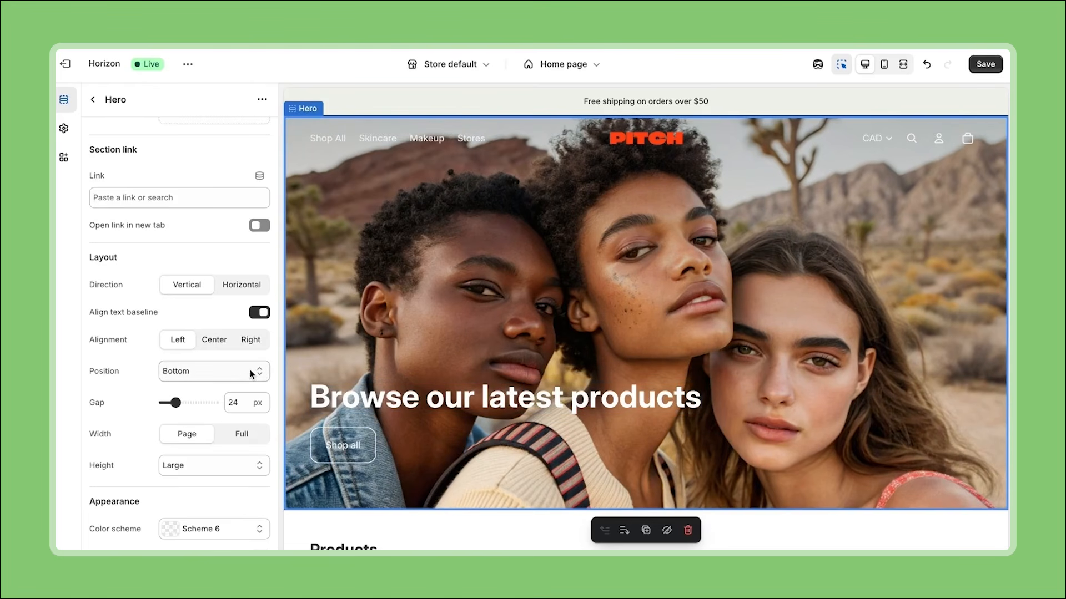
click(220, 371)
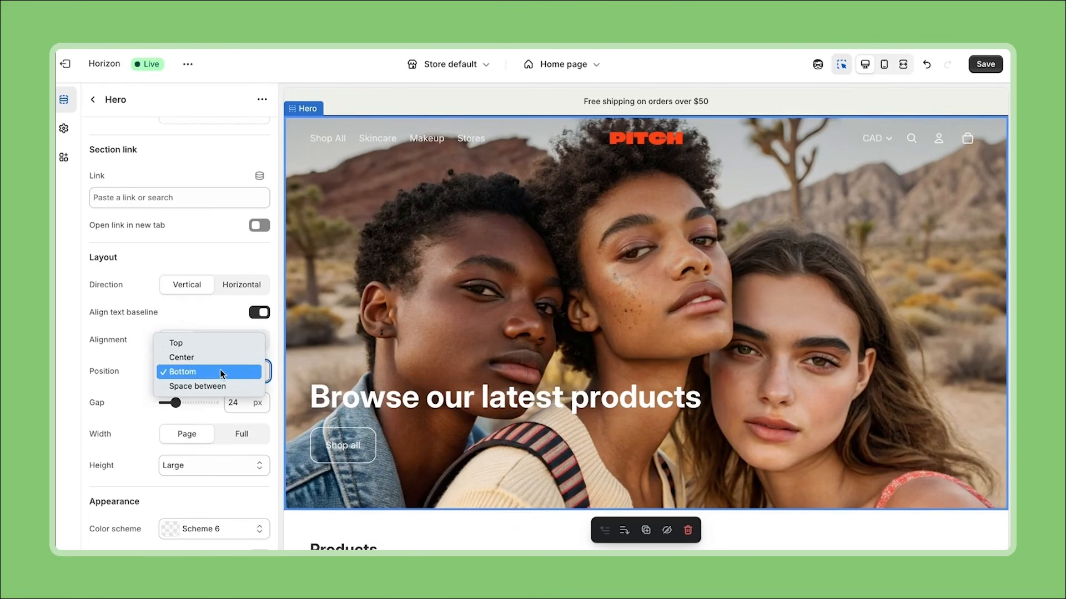
click(225, 359)
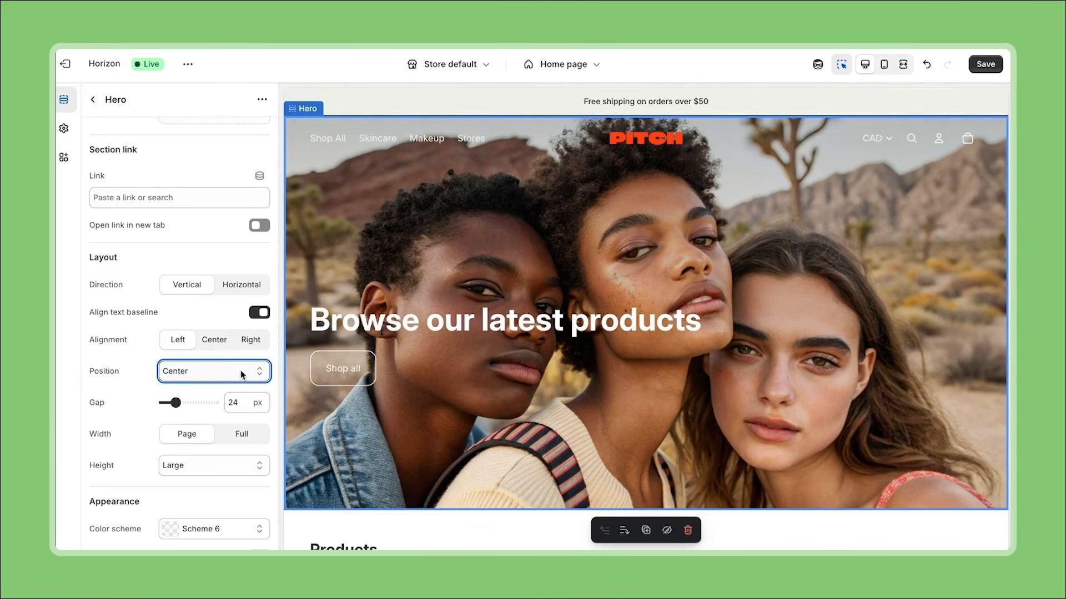
Set the Hero section's content position to Bottom
click(241, 372)
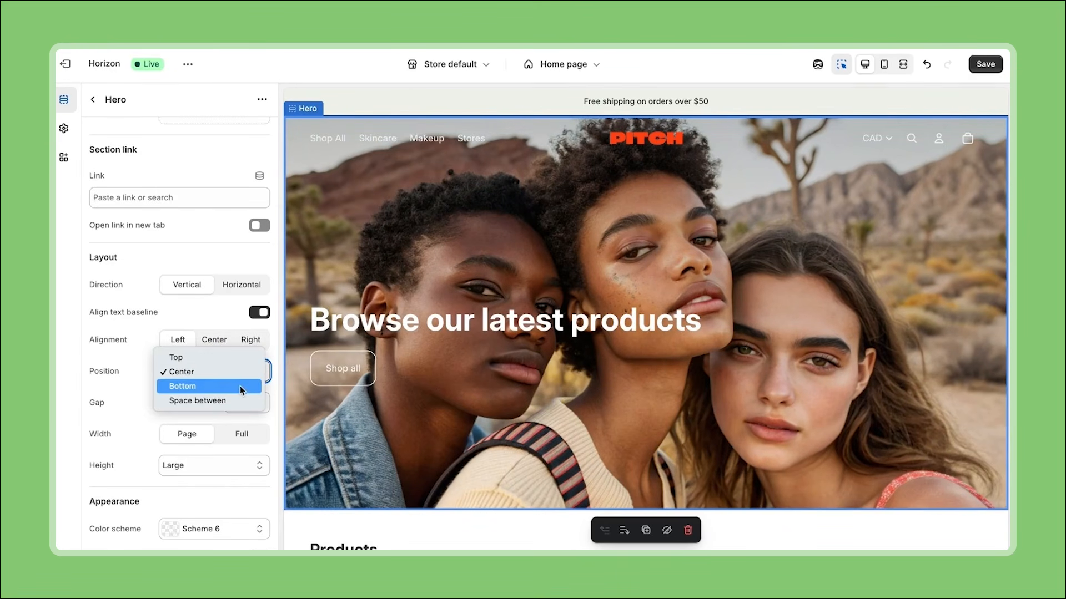
click(242, 387)
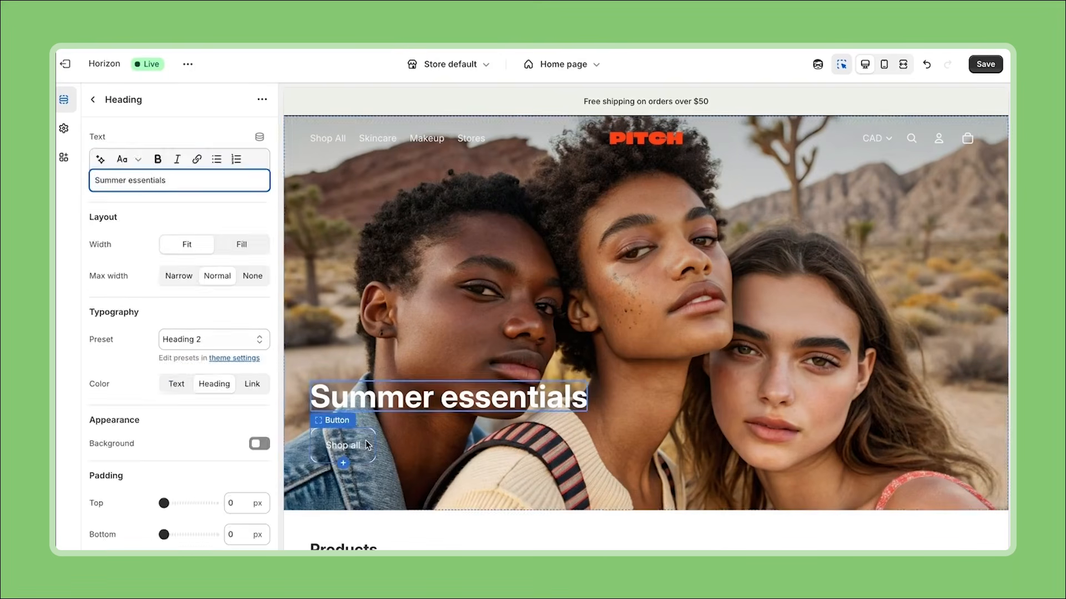
Change the Hero button's label to "Shop Skincare" and link it to the Skincare collection
click(365, 441)
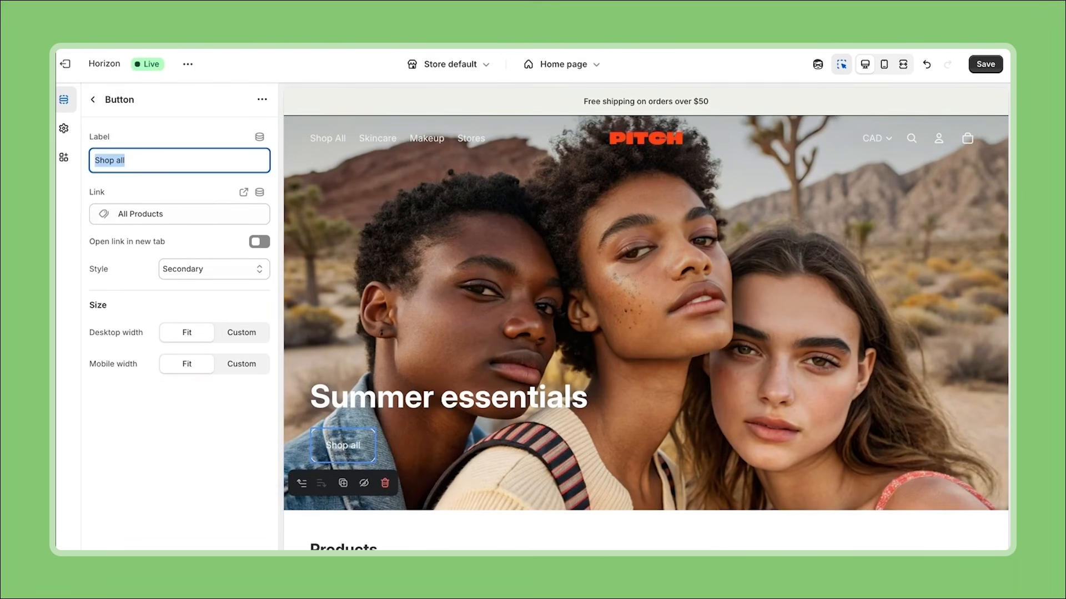
text(Shop Skincare)
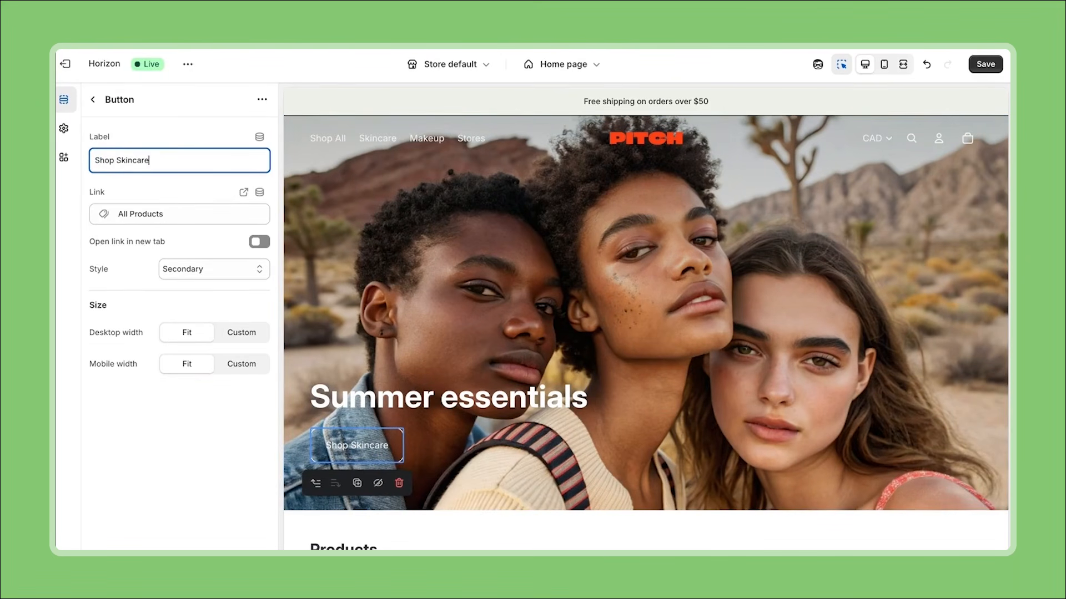
click(223, 215)
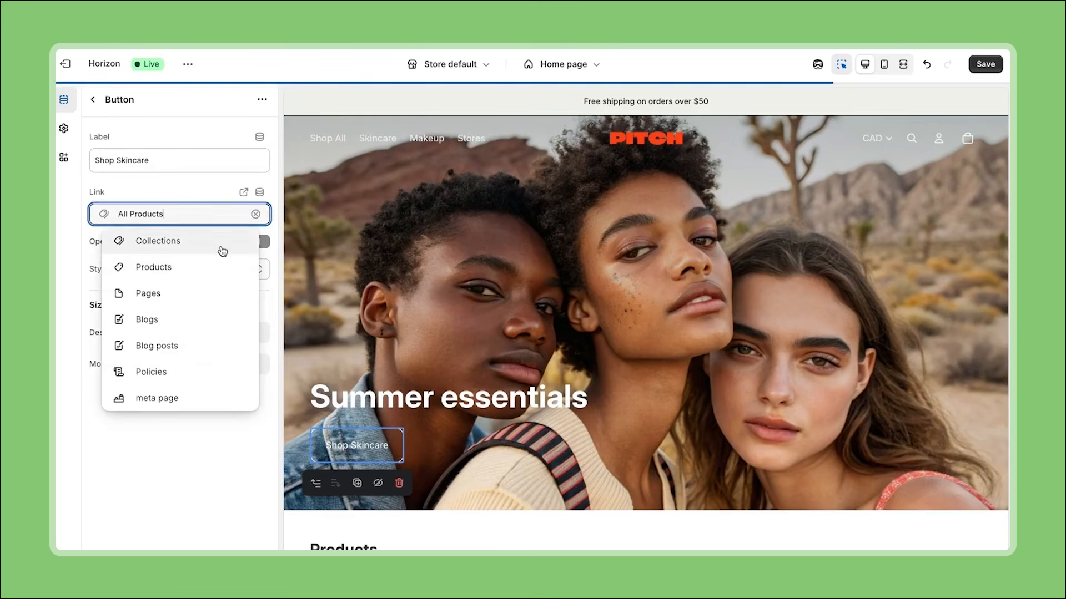
click(221, 250)
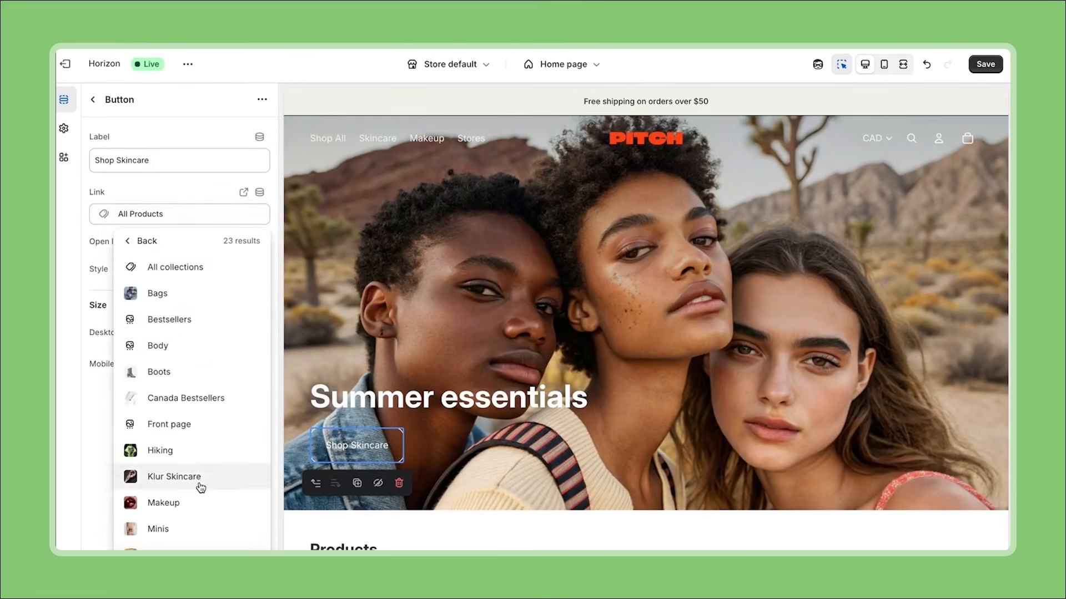
scroll(188, 521, down, 3)
click(184, 544)
Set the Shop Skincare button's style to Primary and return to the home page's section list
click(242, 269)
click(240, 257)
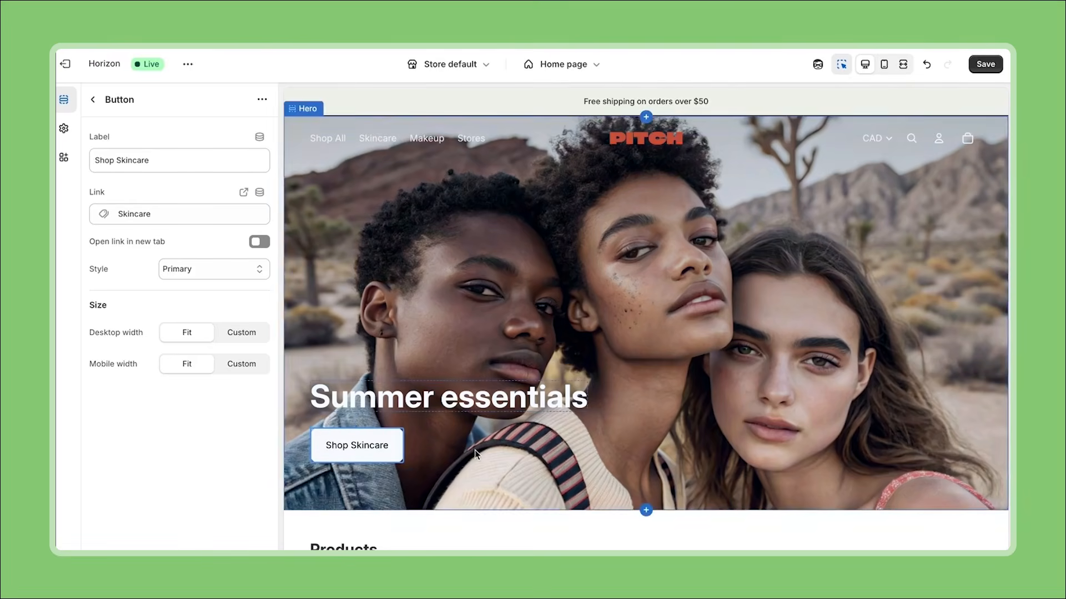
click(93, 102)
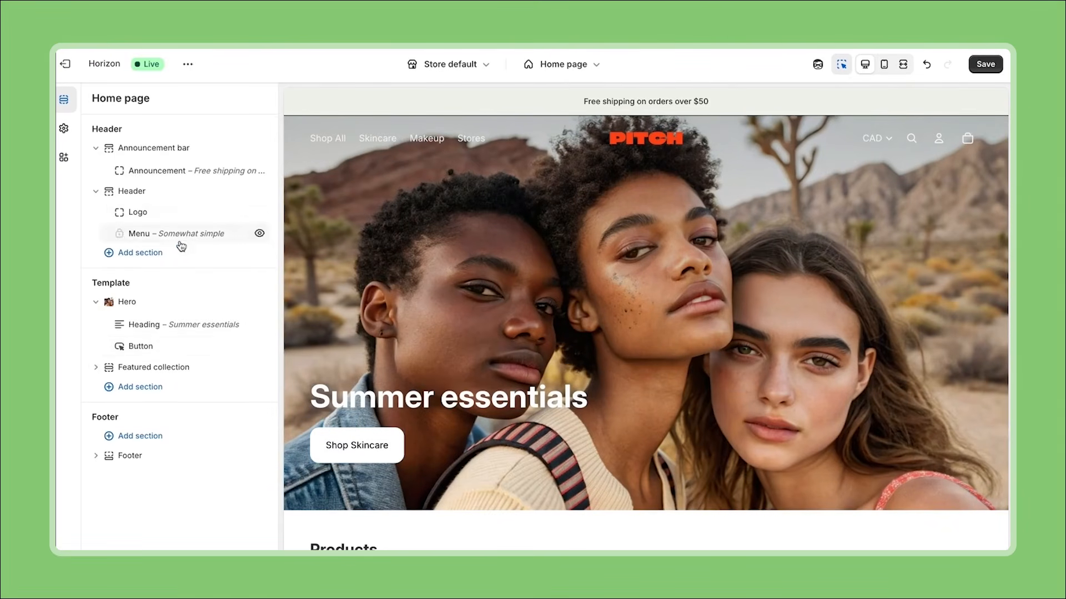
Add a second Button block directly below the Shop Skincare button in the Hero section
mouse_move(190, 358)
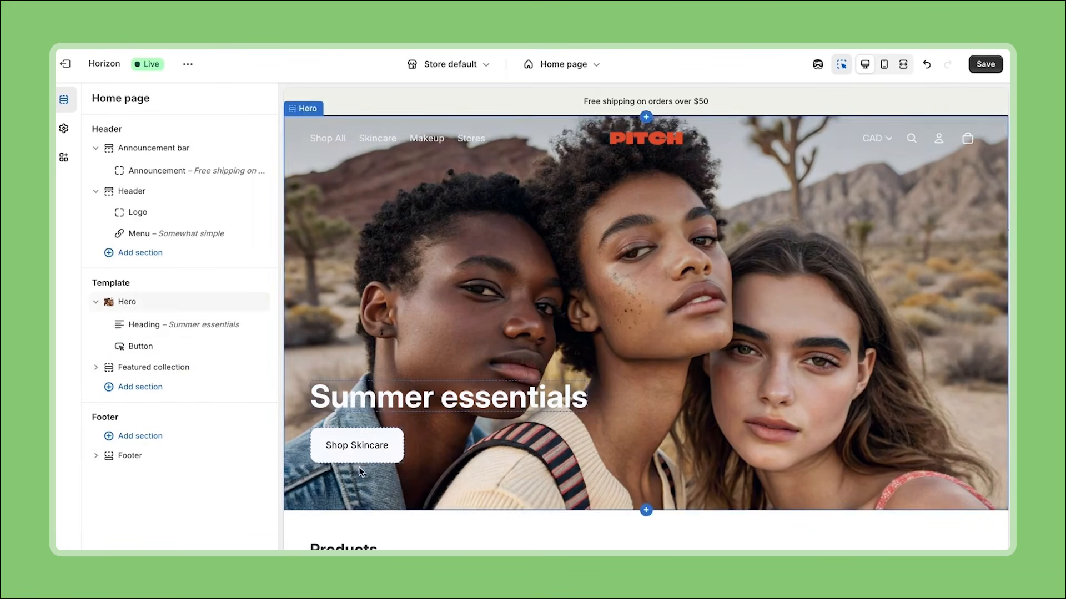
mouse_move(358, 467)
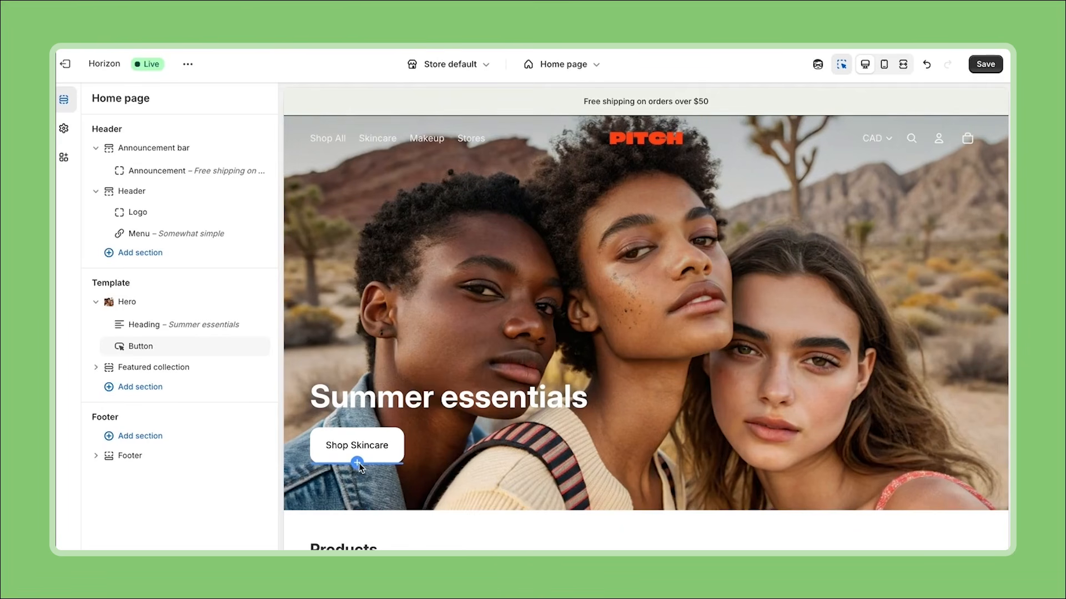
click(357, 463)
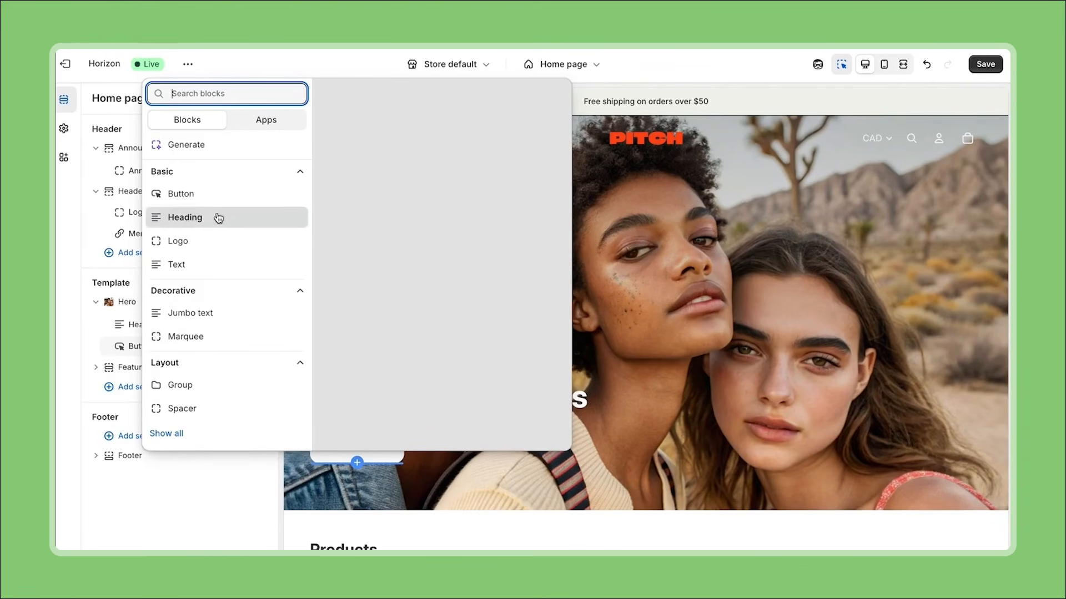
click(181, 438)
scroll(231, 333, down, 6)
scroll(231, 305, up, 10)
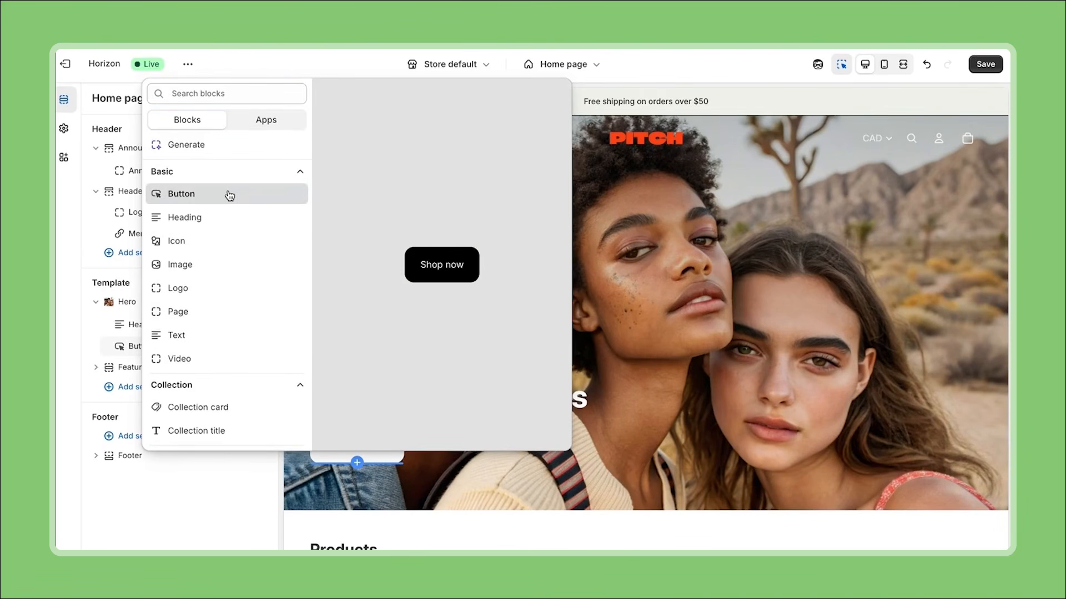
click(198, 198)
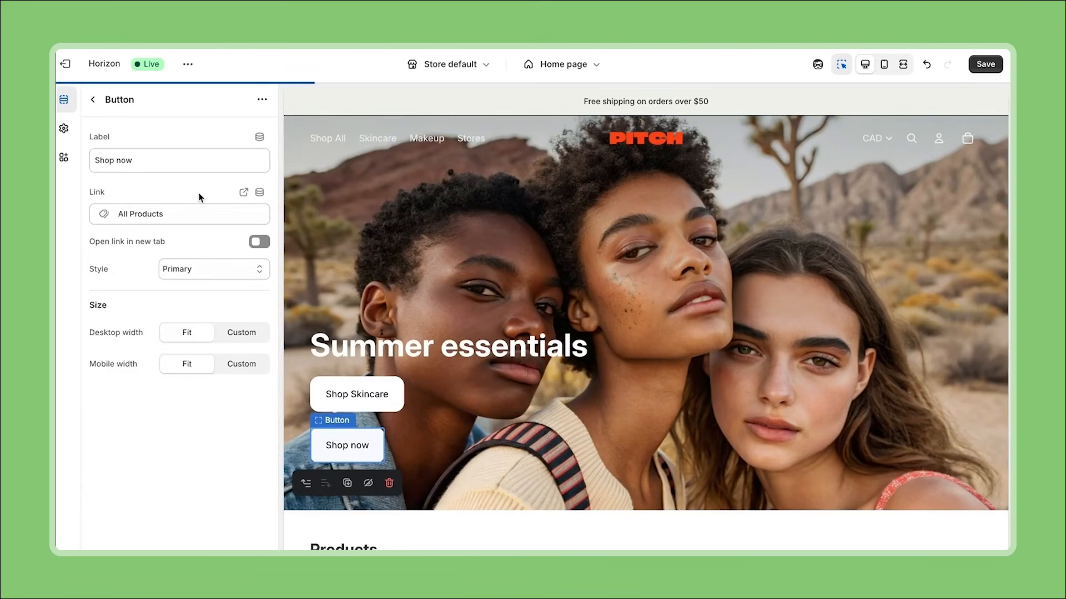
Label the second Hero button "Shop Makeup" and link it to the Makeup collection
click(174, 164)
double_click(120, 161)
text(Makeup)
click(192, 214)
click(211, 243)
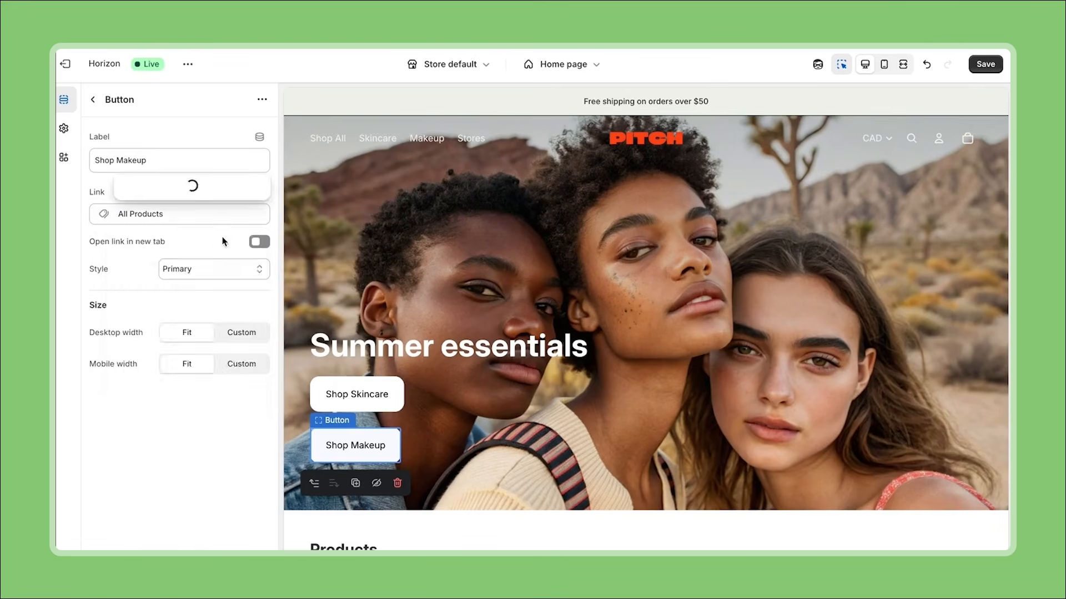
scroll(224, 488, down, 1)
click(215, 481)
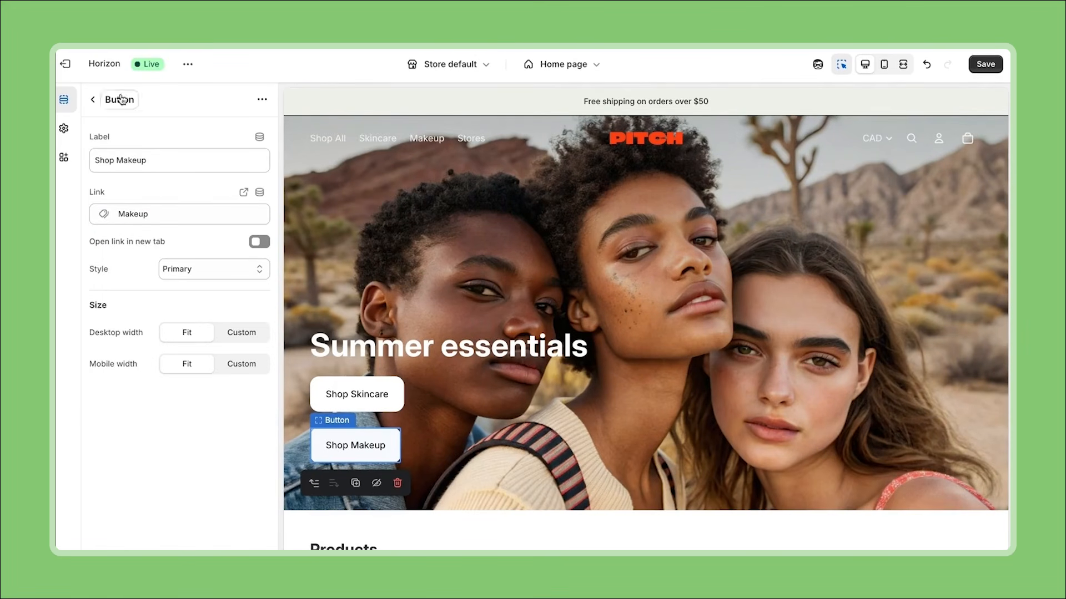
click(93, 100)
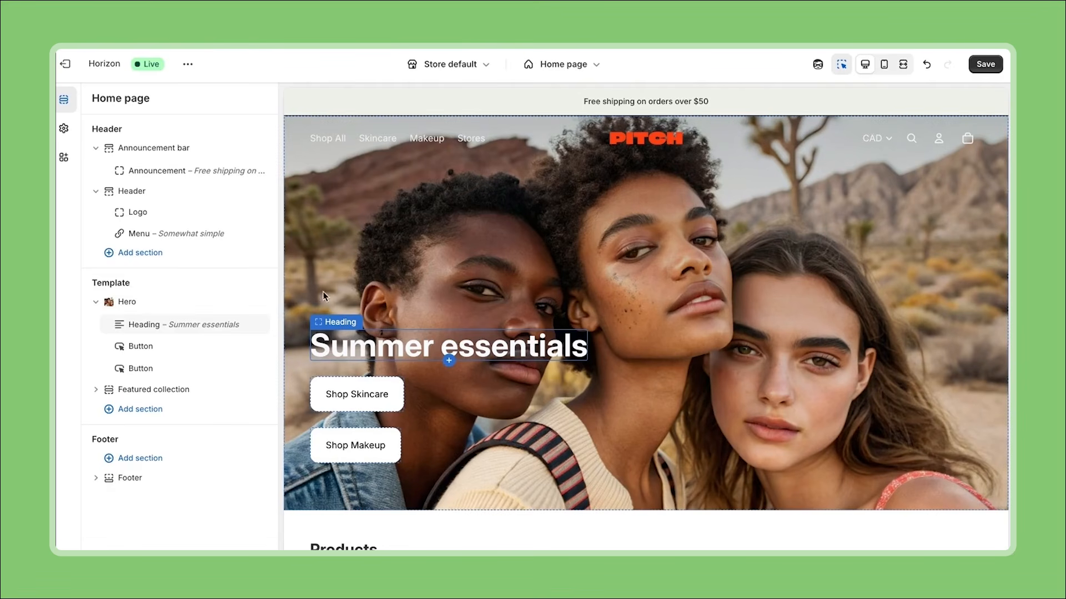
click(131, 303)
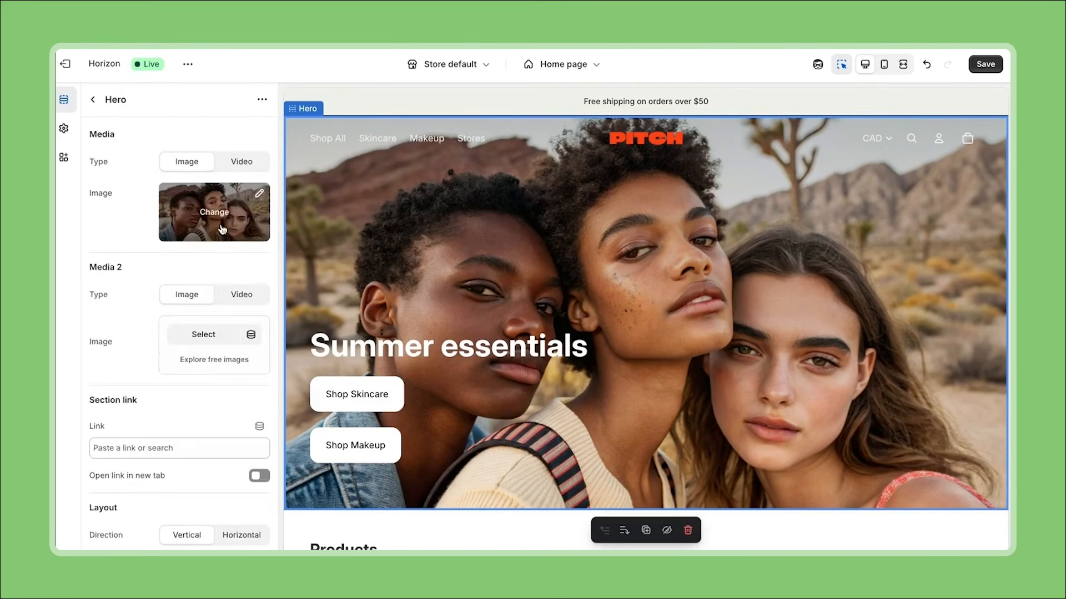
scroll(167, 380, down, 3)
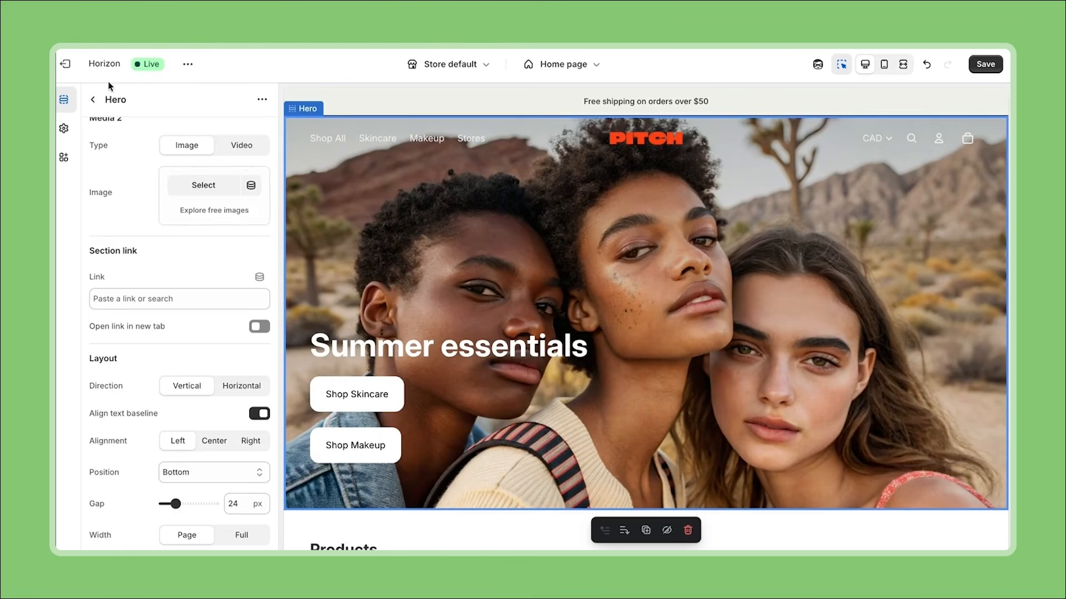
click(93, 100)
Add a Group block between the Hero's heading and its buttons, and set the group's direction to Horizontal
drag(190, 326, 191, 338)
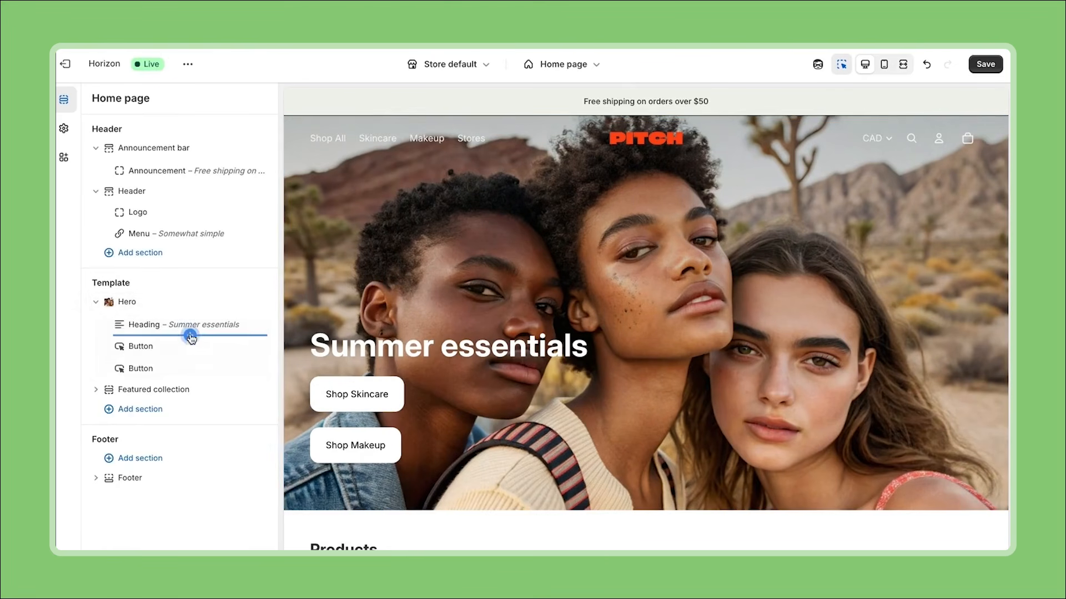
click(189, 336)
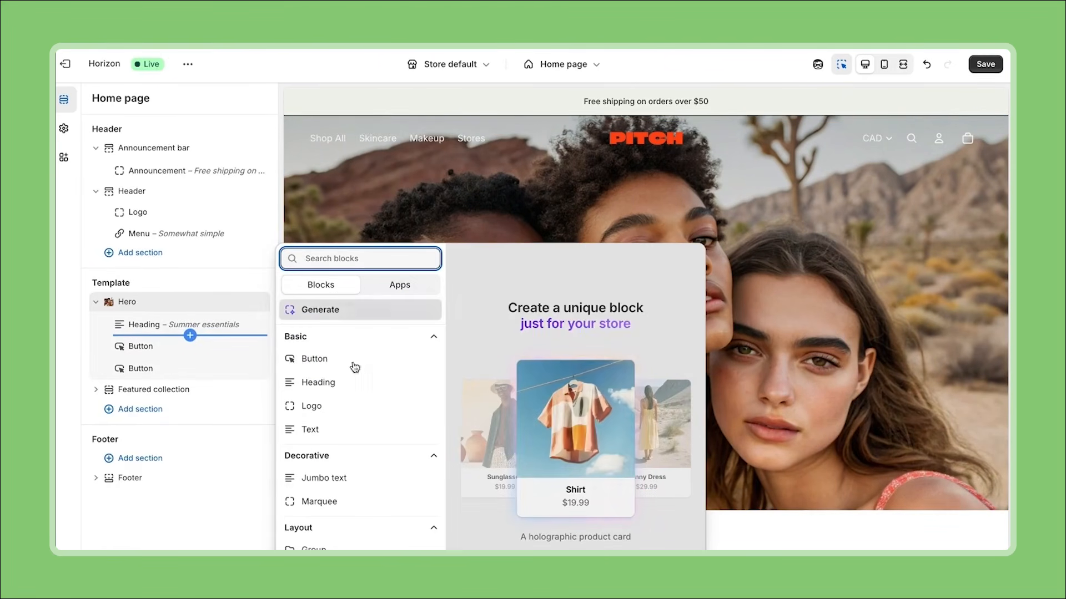
click(313, 549)
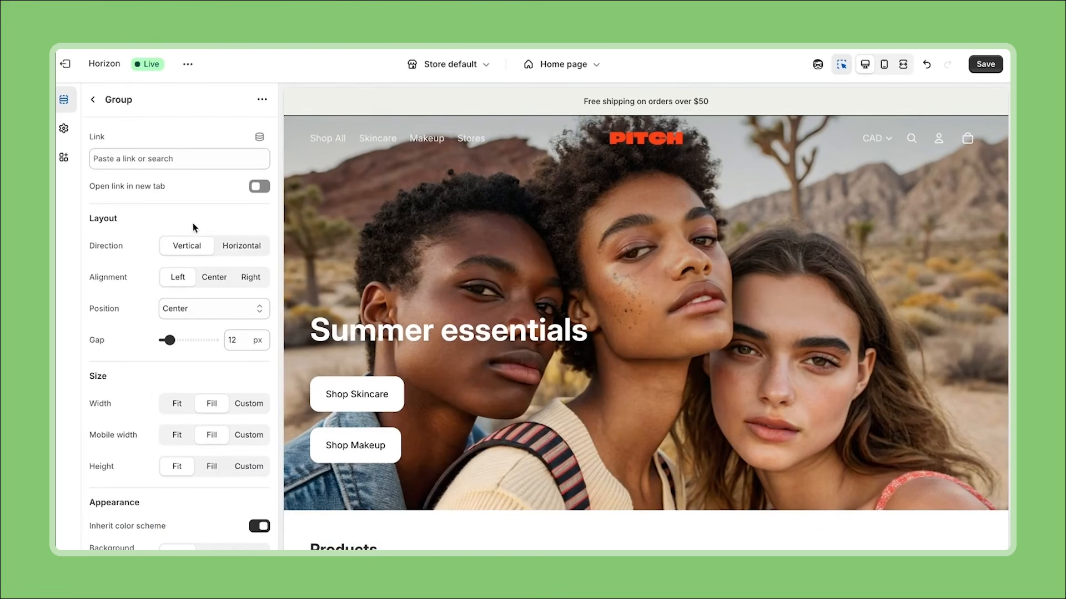
click(246, 252)
key(Escape)
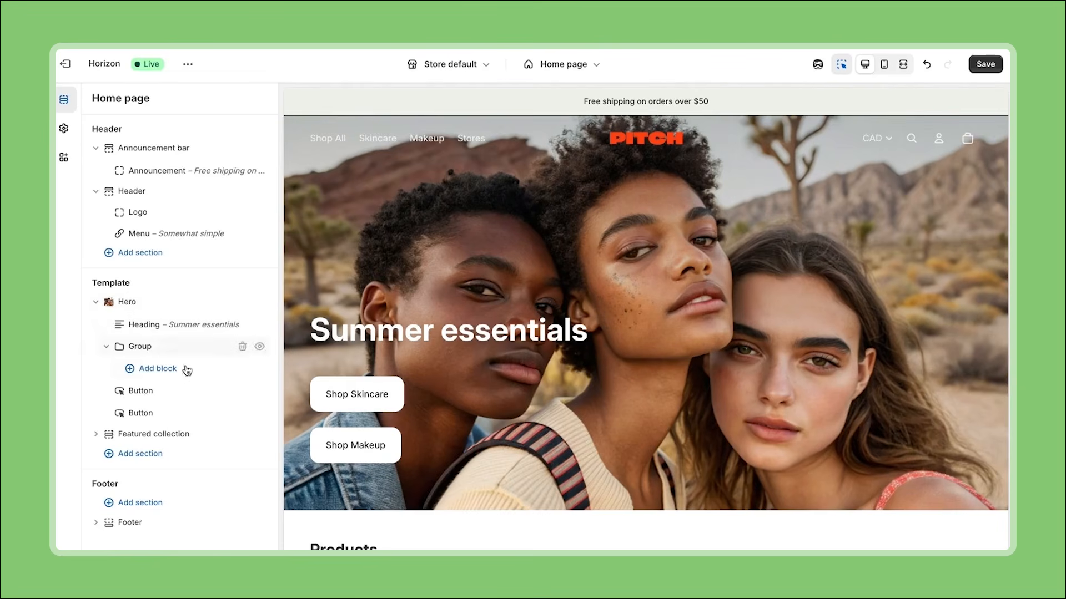
Copy the Shop Skincare button and paste it inside the new group
right_click(149, 392)
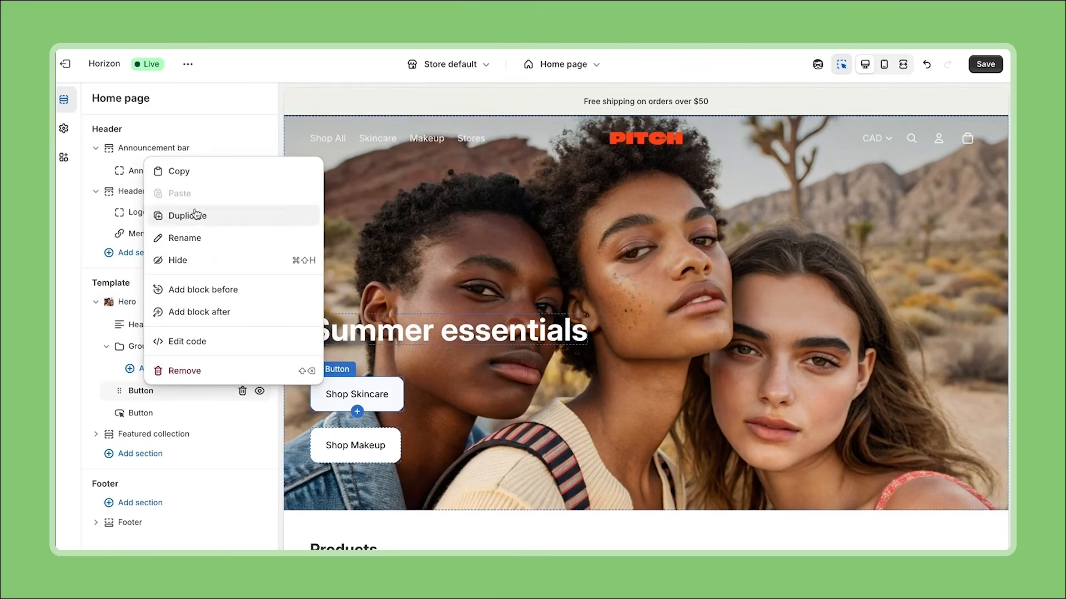
click(193, 180)
right_click(144, 346)
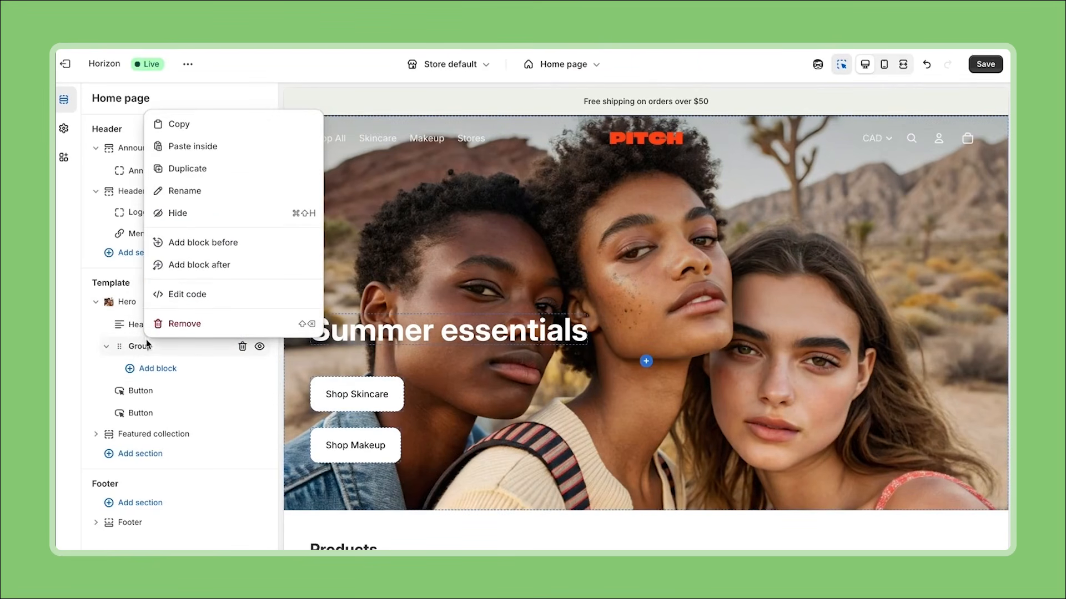
click(218, 148)
Copy the Shop Makeup button and paste it inside the same group
right_click(144, 416)
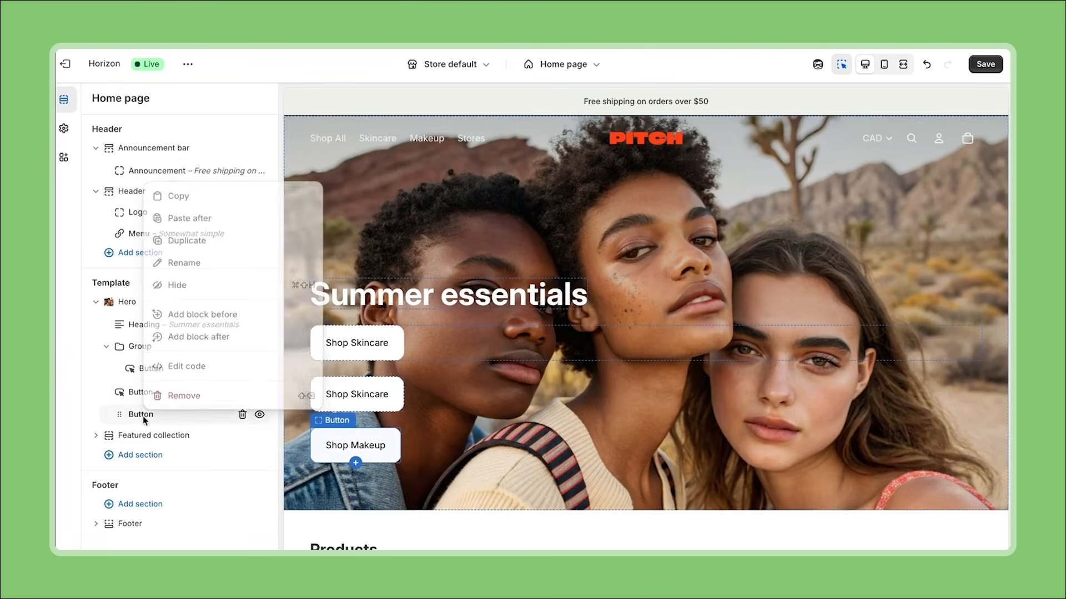
click(189, 218)
right_click(143, 346)
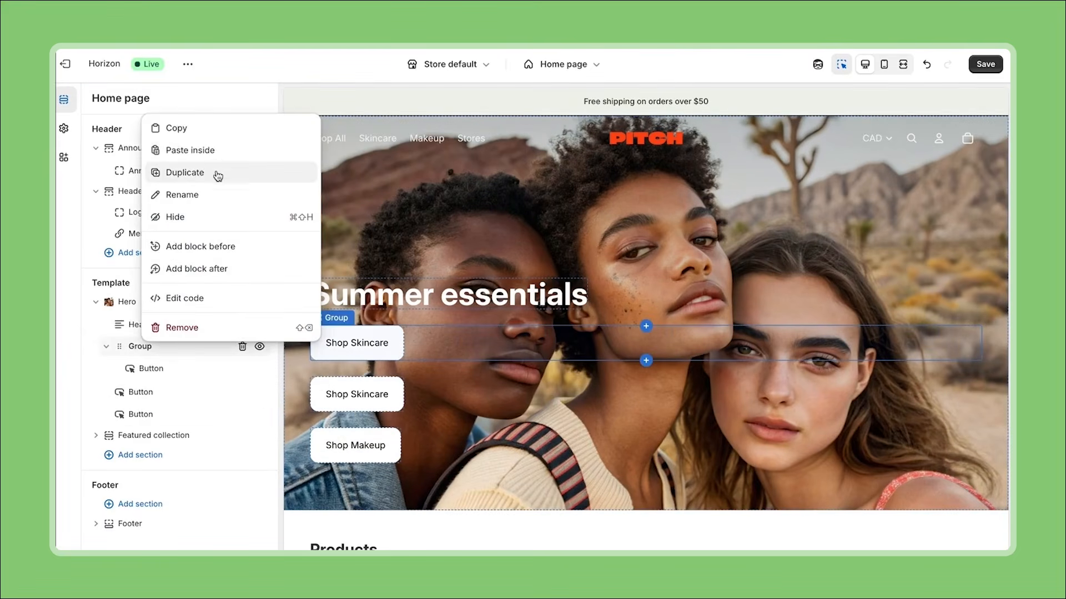
click(215, 151)
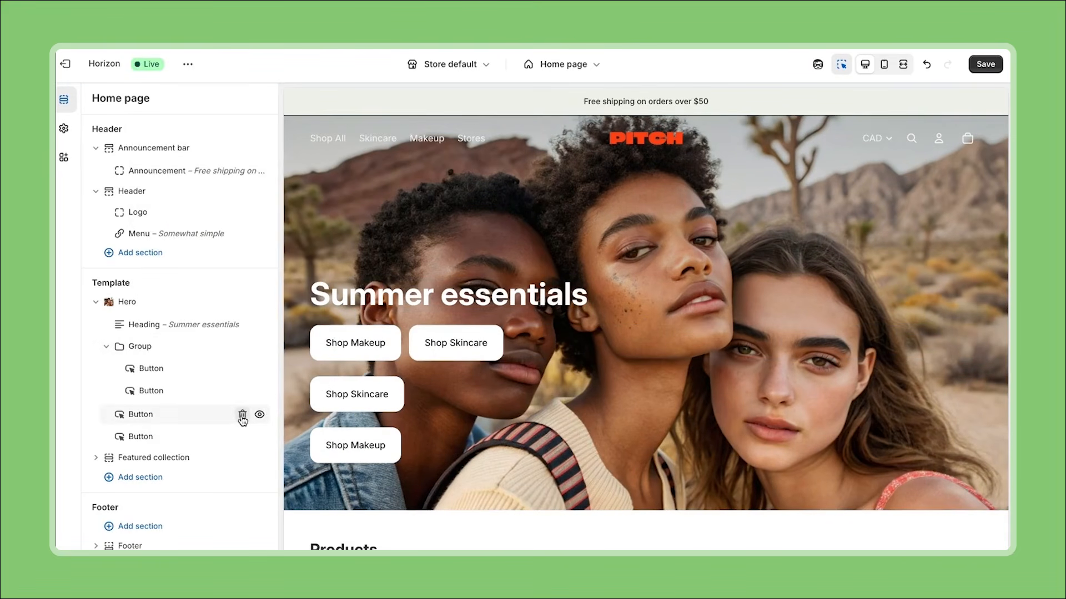
Remove the two original buttons outside the group and reorder the grouped ones so Shop Skincare comes before Shop Makeup
click(242, 415)
click(242, 415)
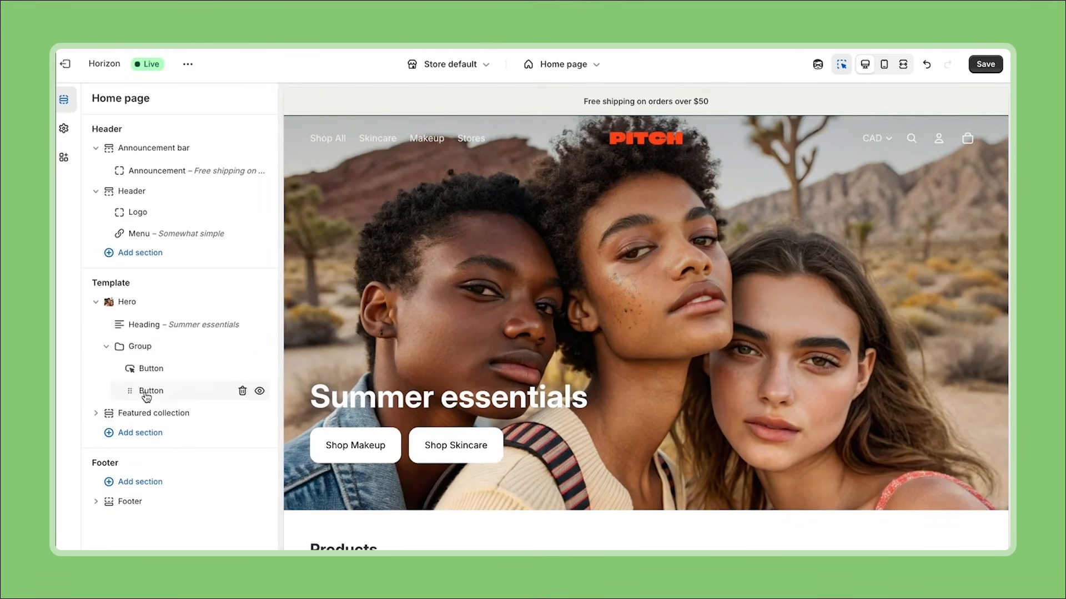
drag(130, 394, 131, 370)
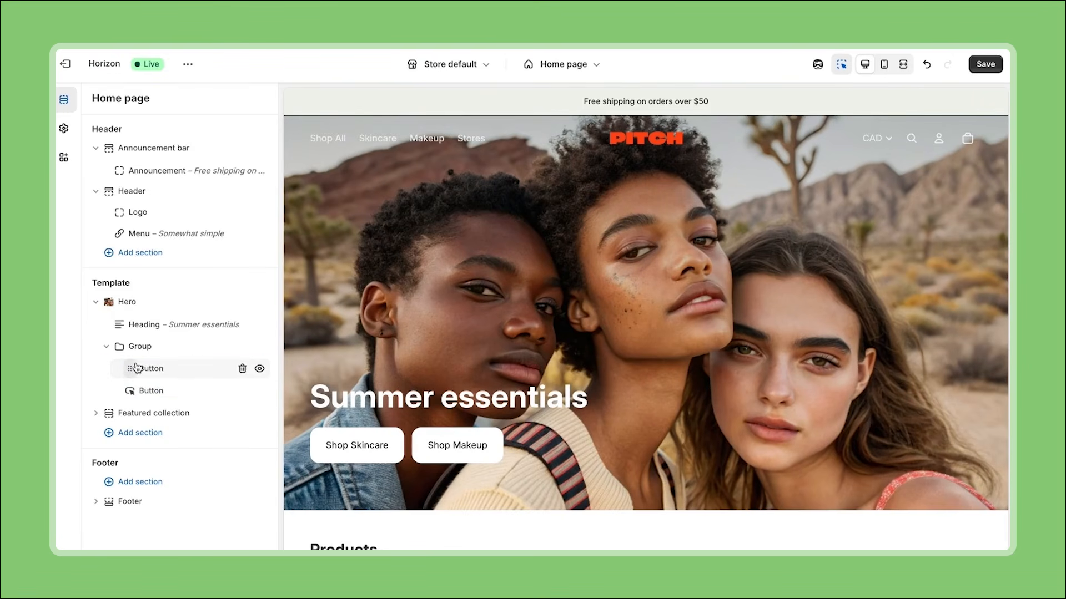
Switch to the mobile preview and turn off Vertical on mobile for the Hero's button group
click(885, 67)
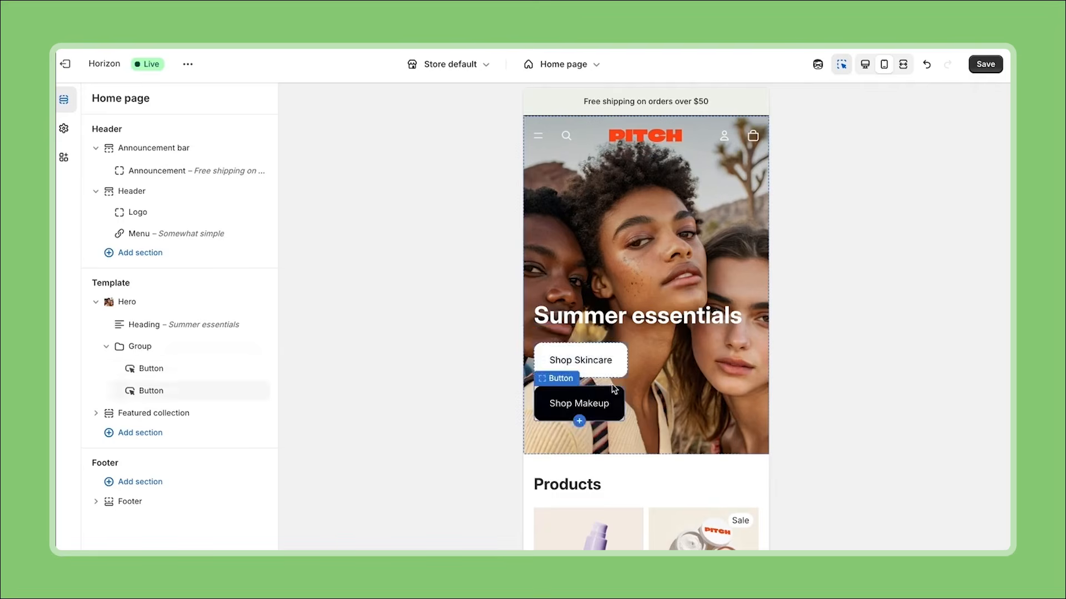
click(141, 347)
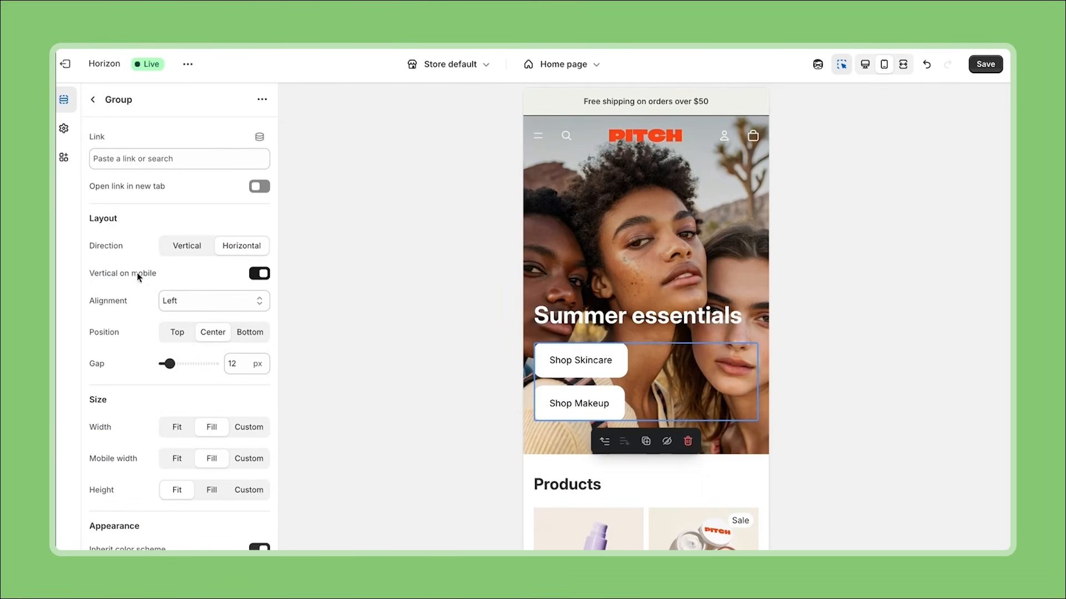
click(259, 275)
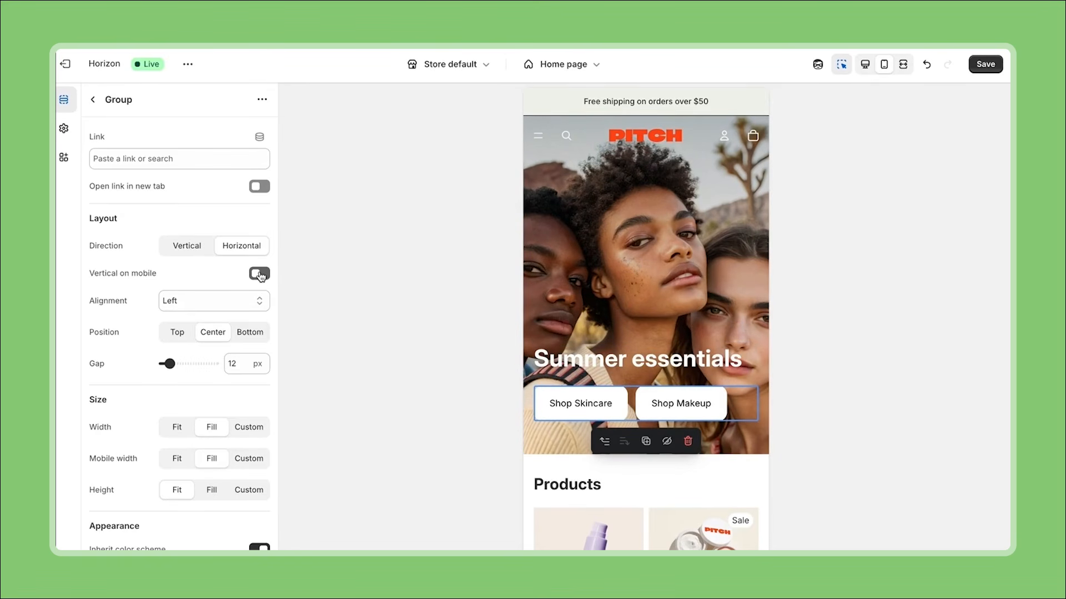
click(92, 99)
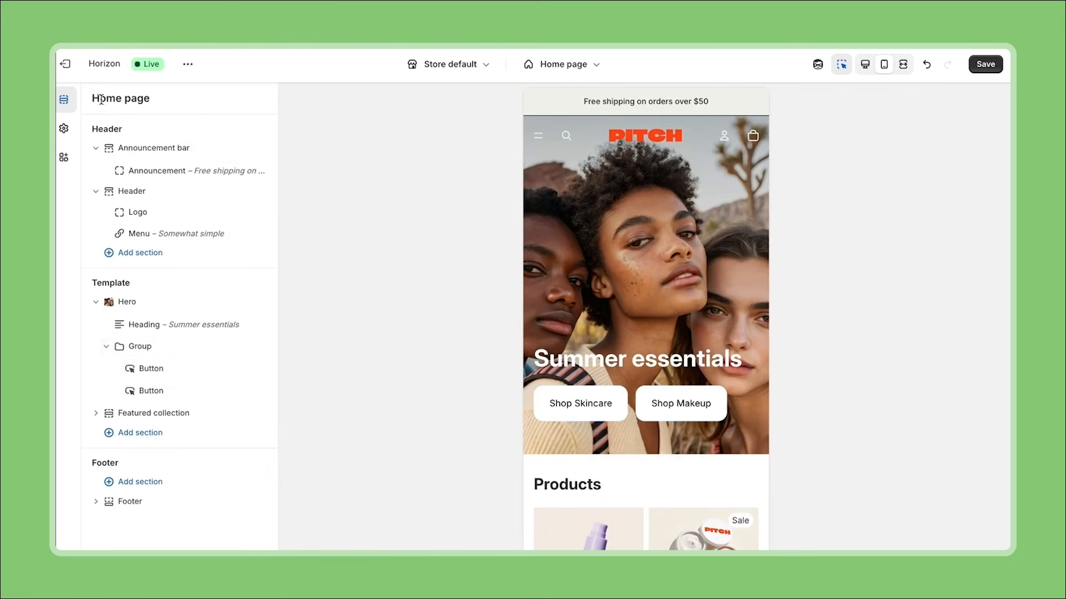
Rename the Hero's button group to Buttons, collapse it in the section list and save the theme
click(148, 352)
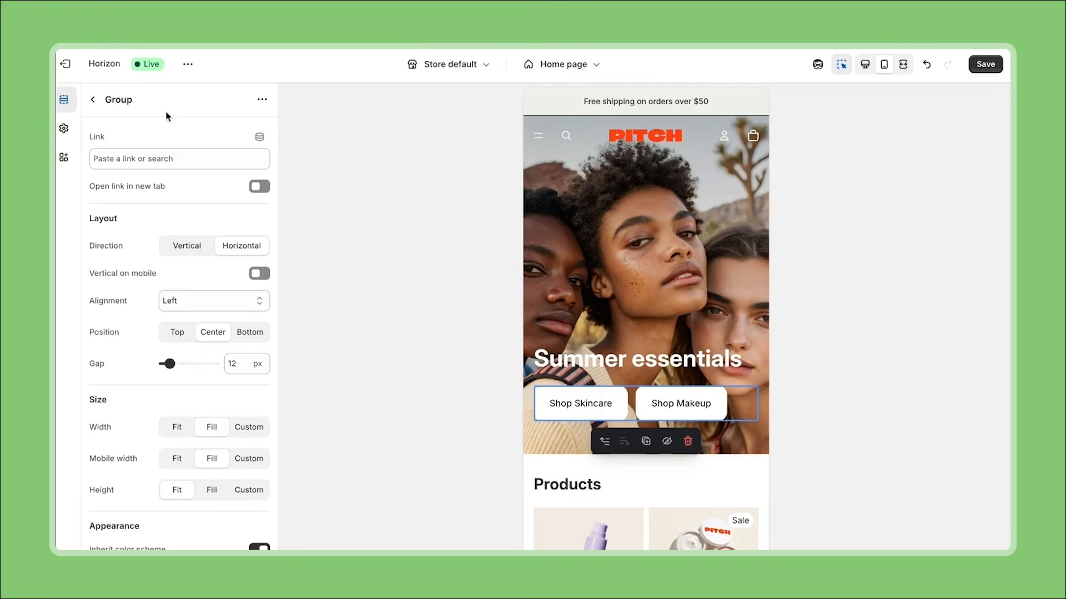
click(125, 102)
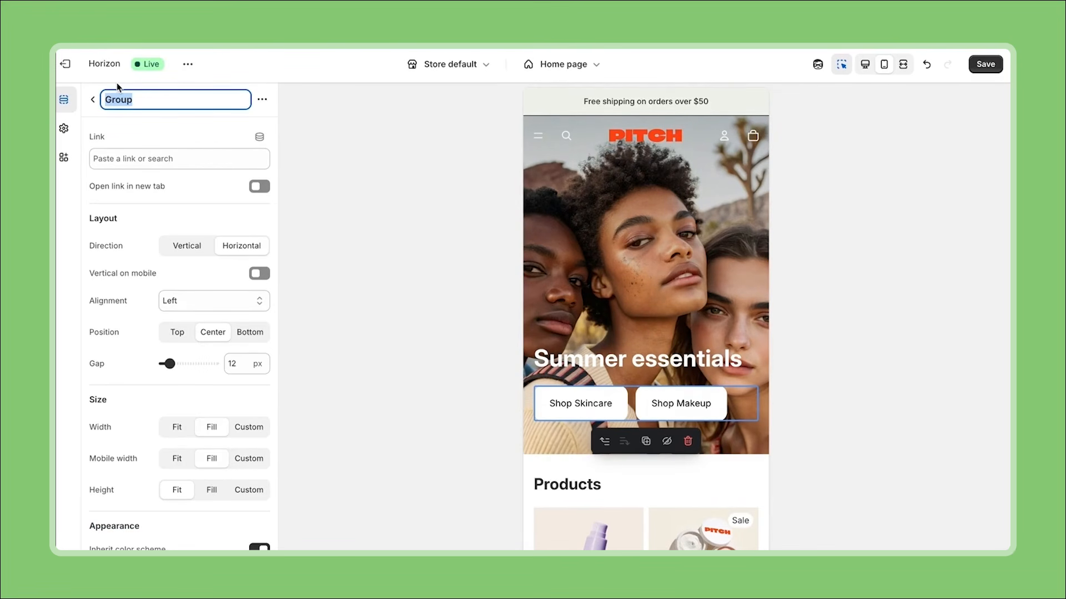
text(Bu)
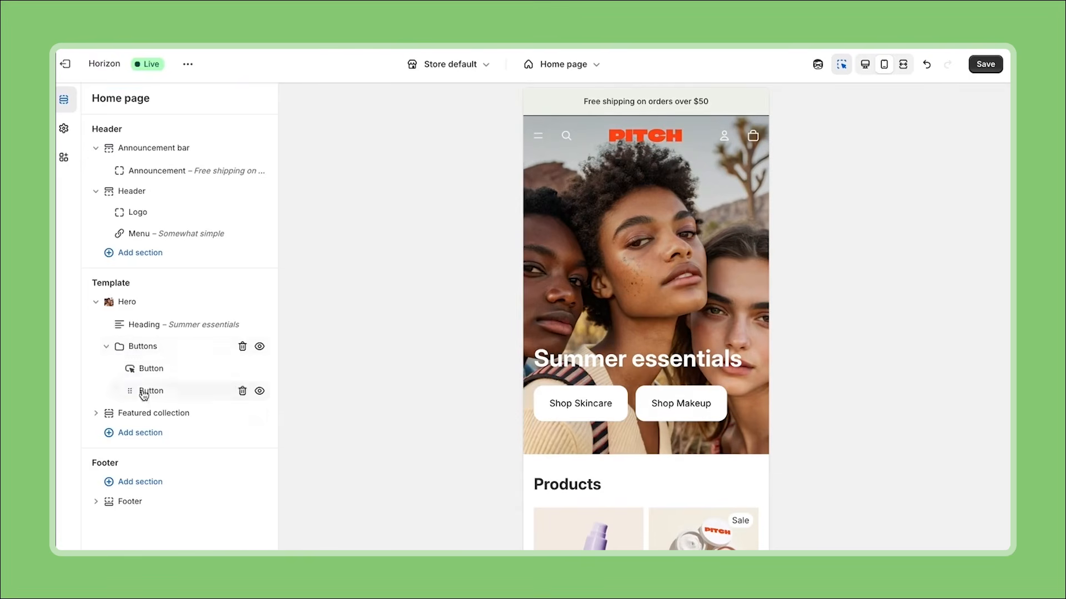
click(106, 348)
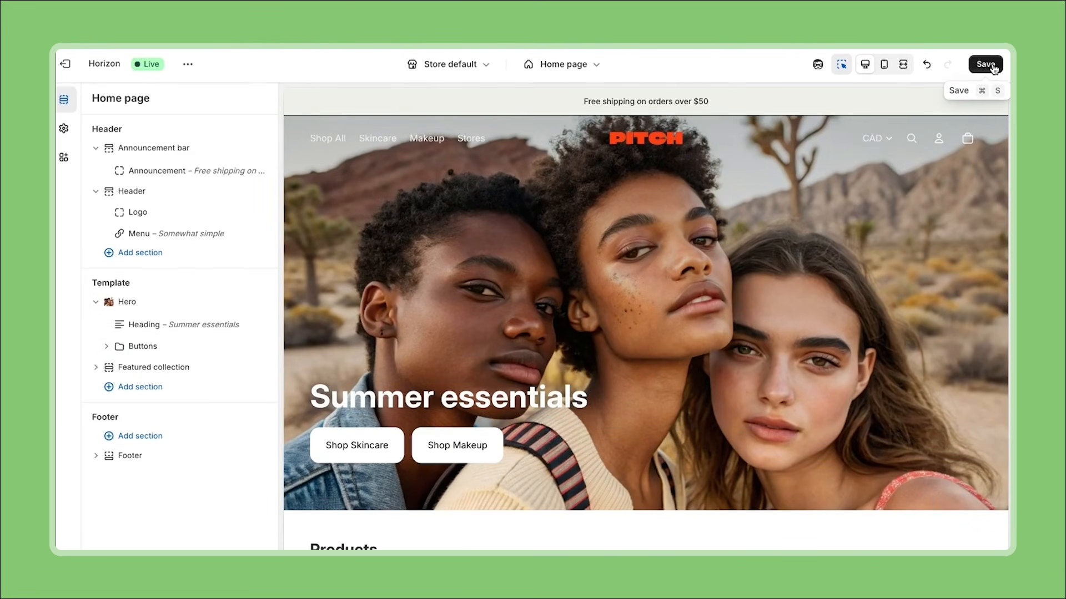
click(986, 65)
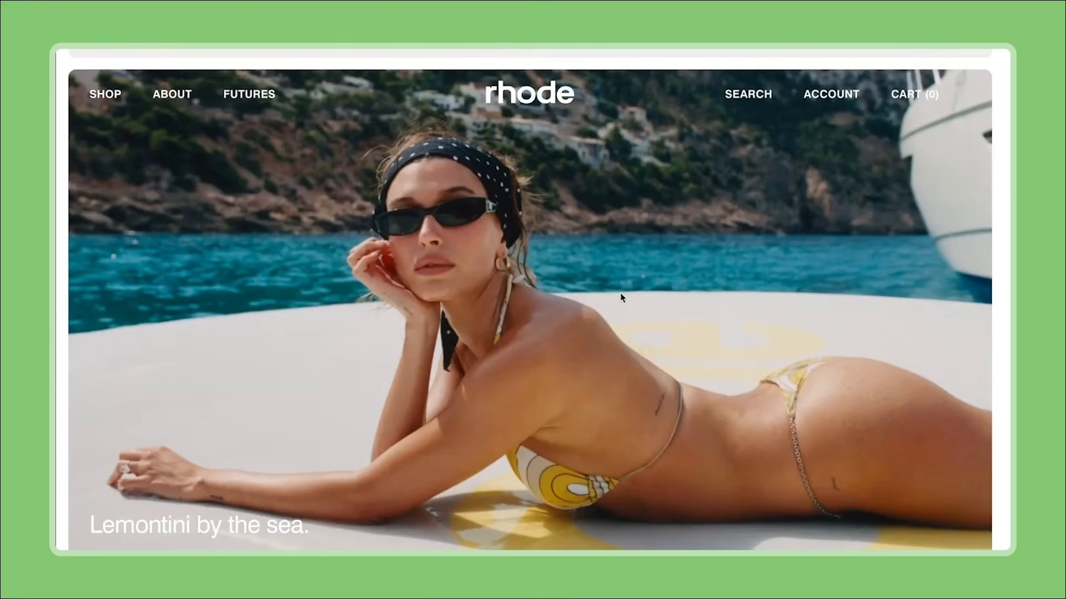
Switch to the rhode store and examine the product carousel beneath its hero image
scroll(623, 288, down, 10)
scroll(656, 254, up, 5)
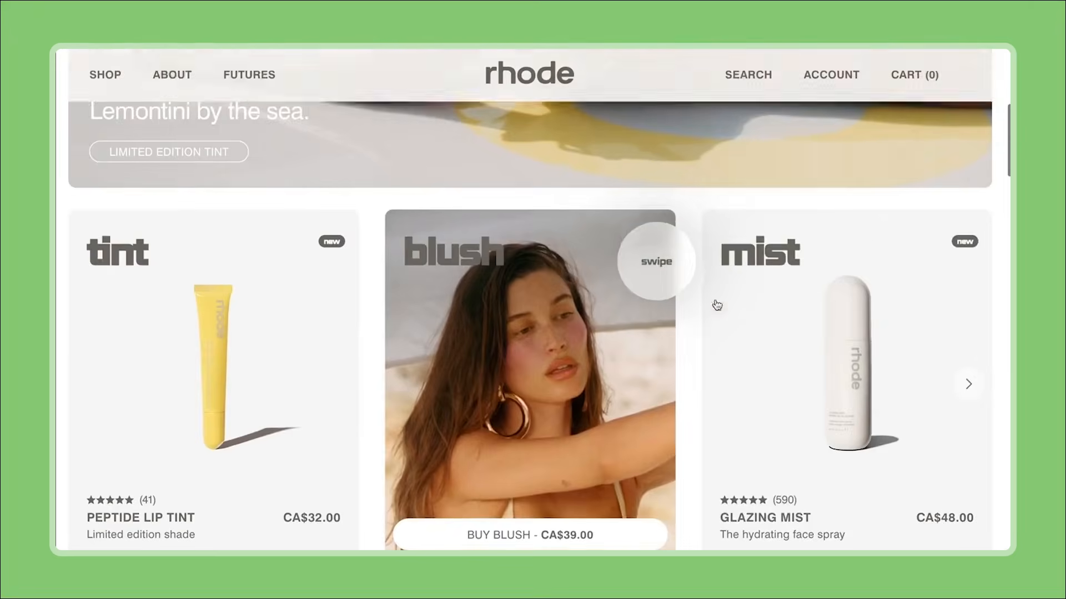
click(968, 384)
click(968, 383)
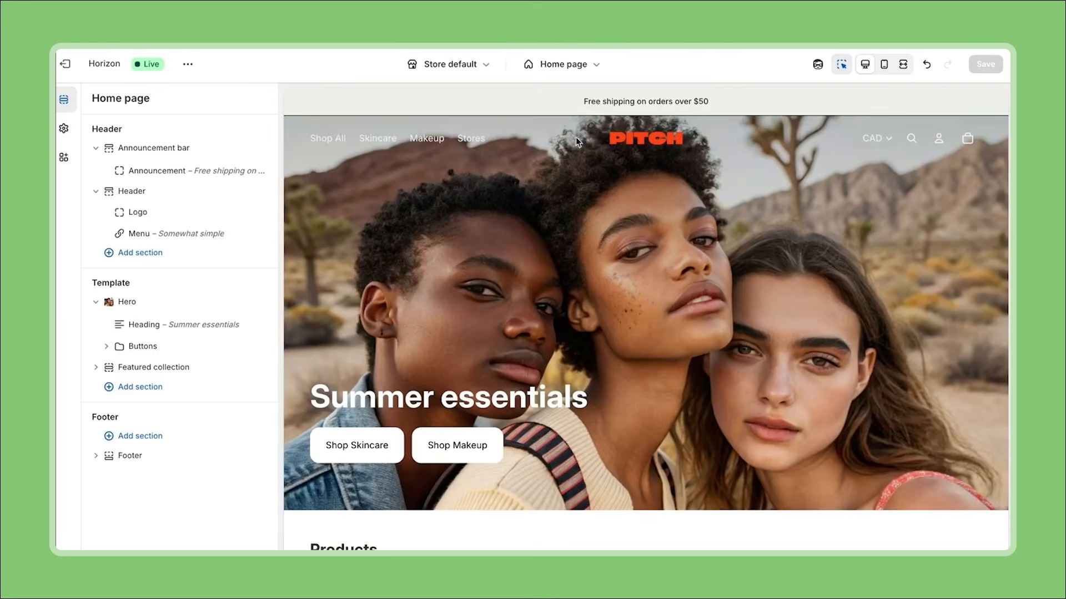
Return to the theme editor and change the Featured collection section to a Carousel with 3 columns
scroll(701, 347, down, 8)
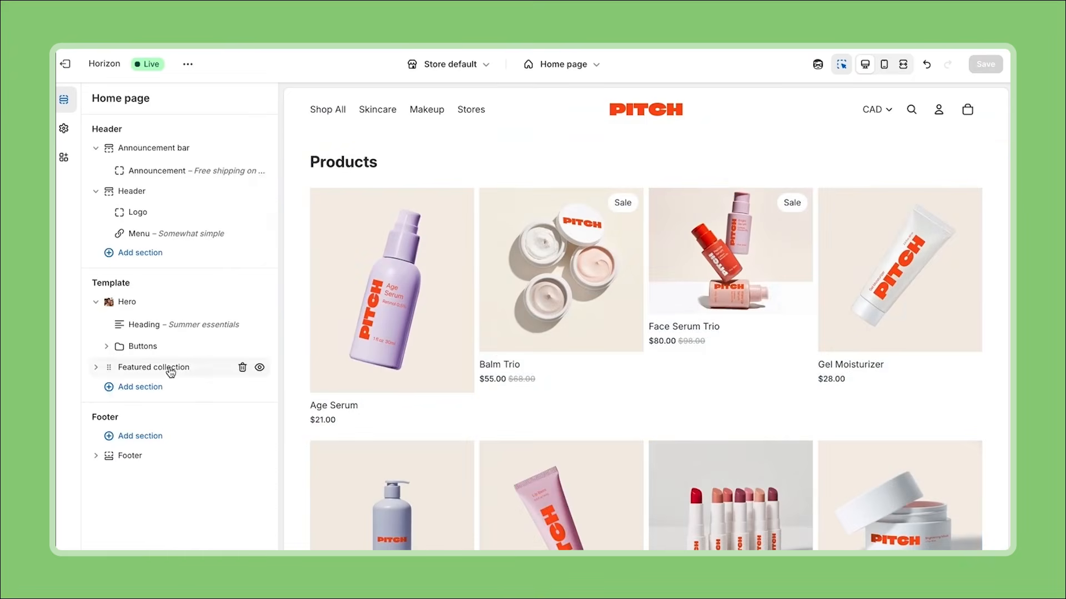
click(171, 373)
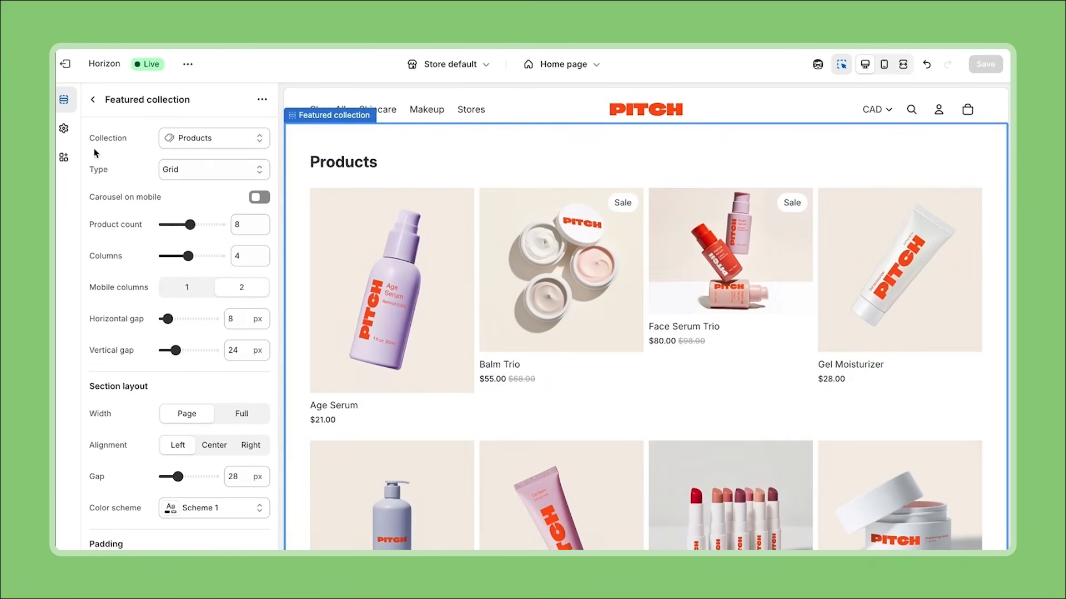
click(258, 173)
click(253, 186)
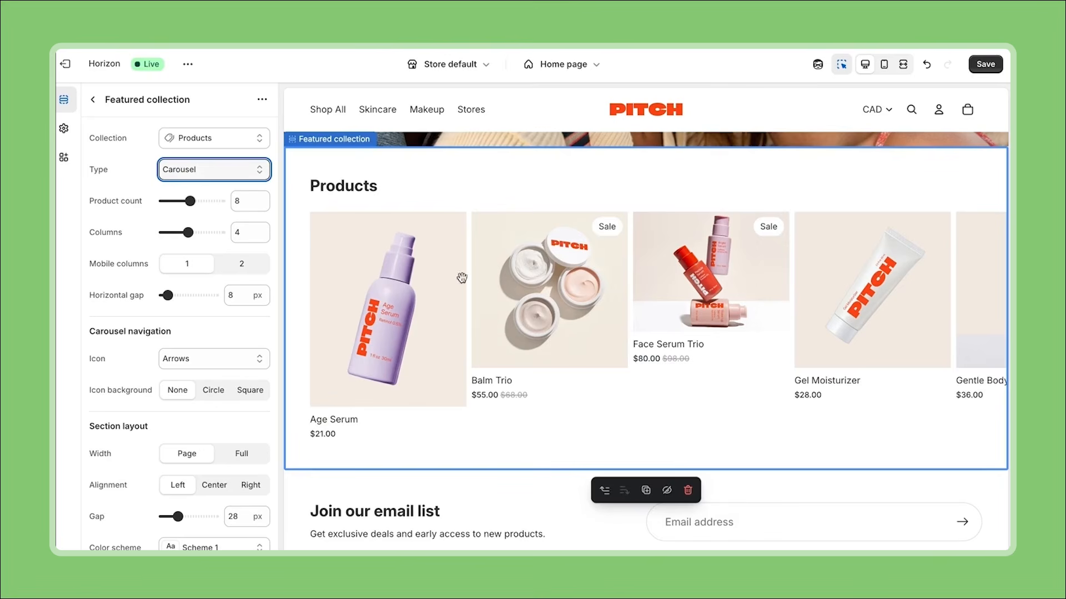
drag(187, 233, 179, 233)
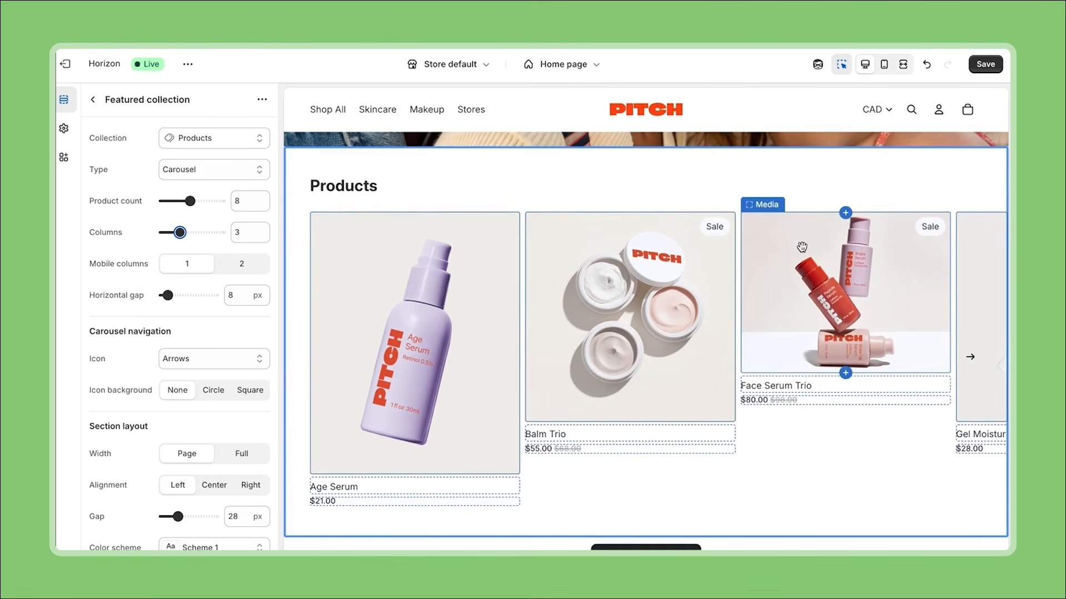
Try the Portrait aspect ratio on the product card media and settle on Square
scroll(411, 289, down, 1)
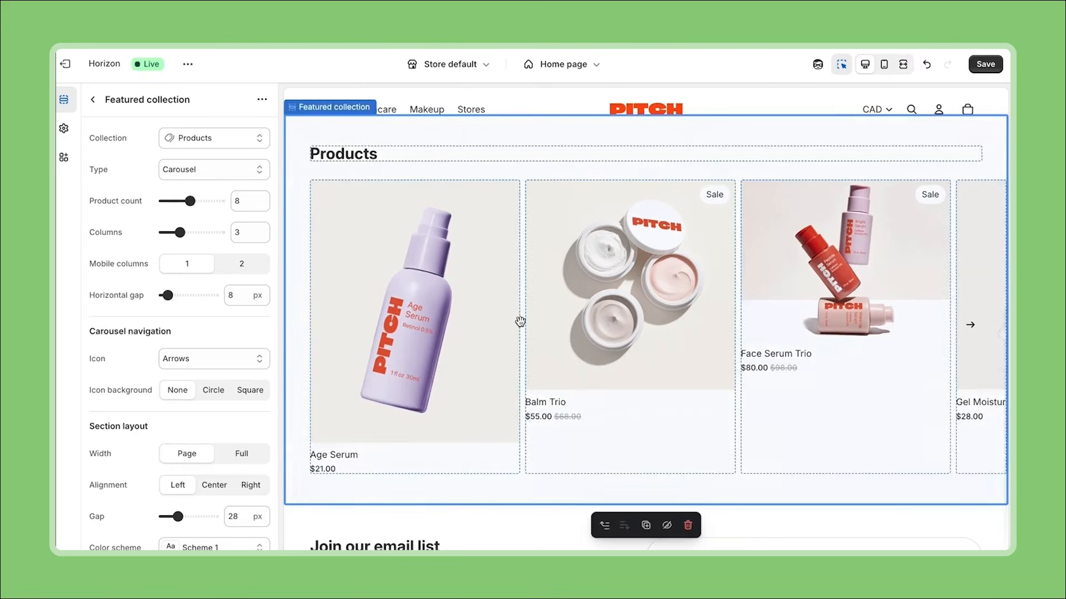
click(449, 310)
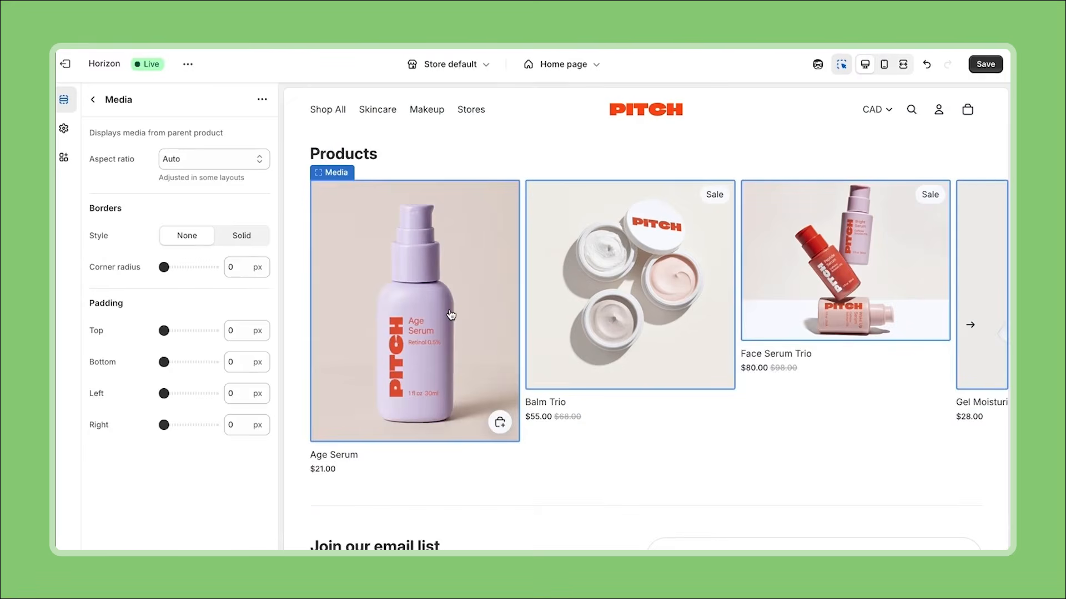
click(238, 165)
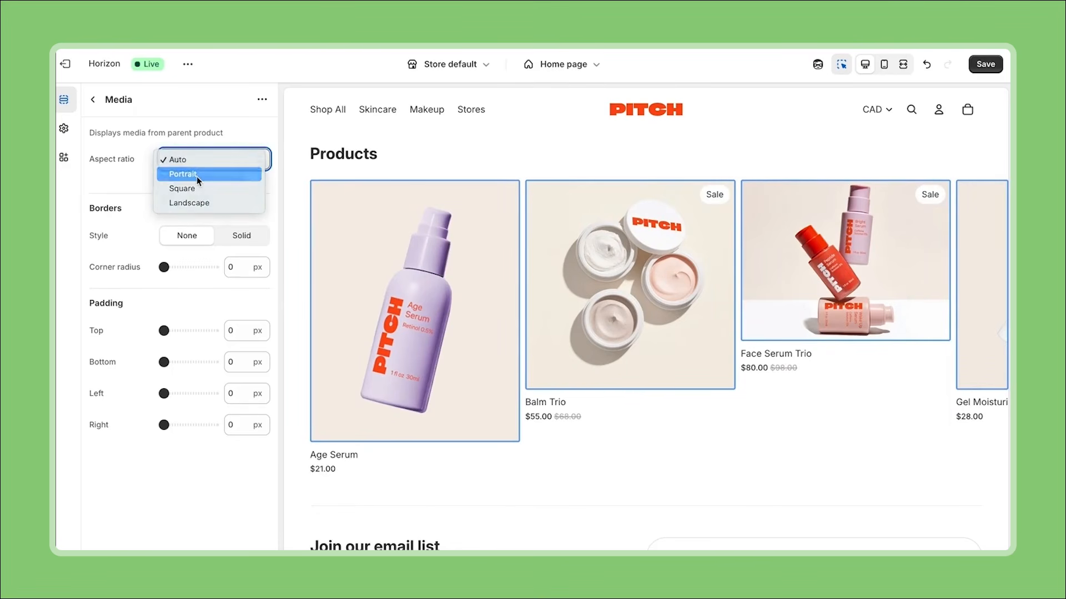
click(197, 174)
click(244, 159)
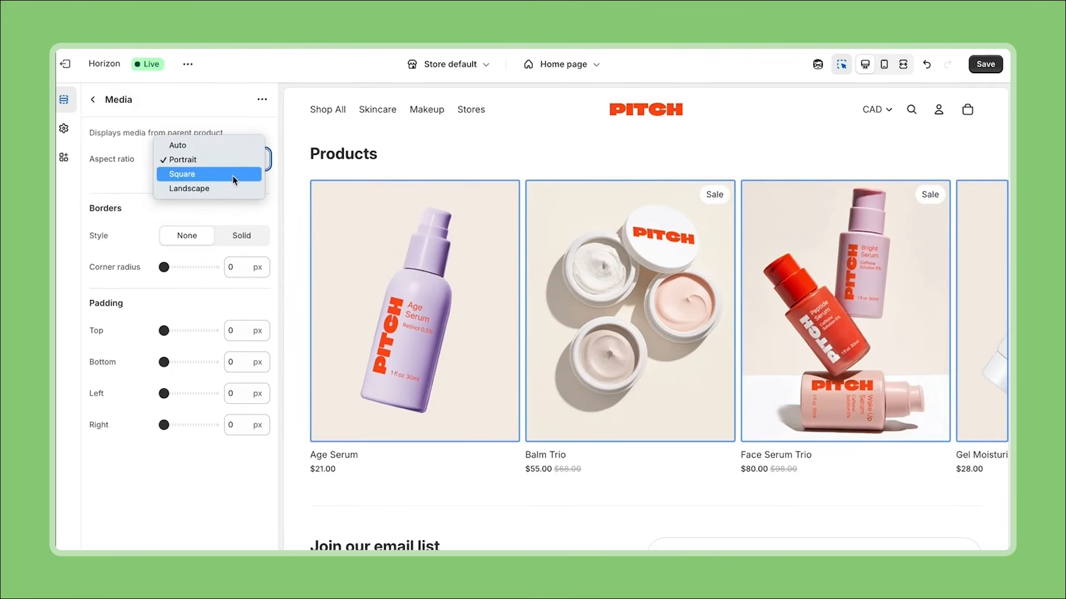
click(234, 174)
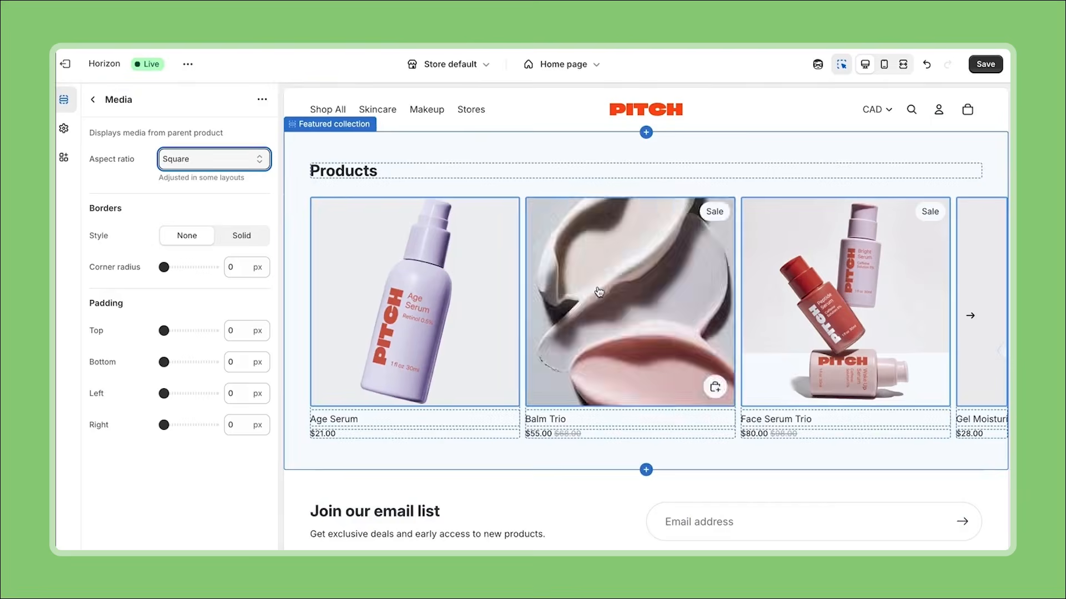
Hide the Products header above the featured collection carousel
scroll(584, 377, up, 5)
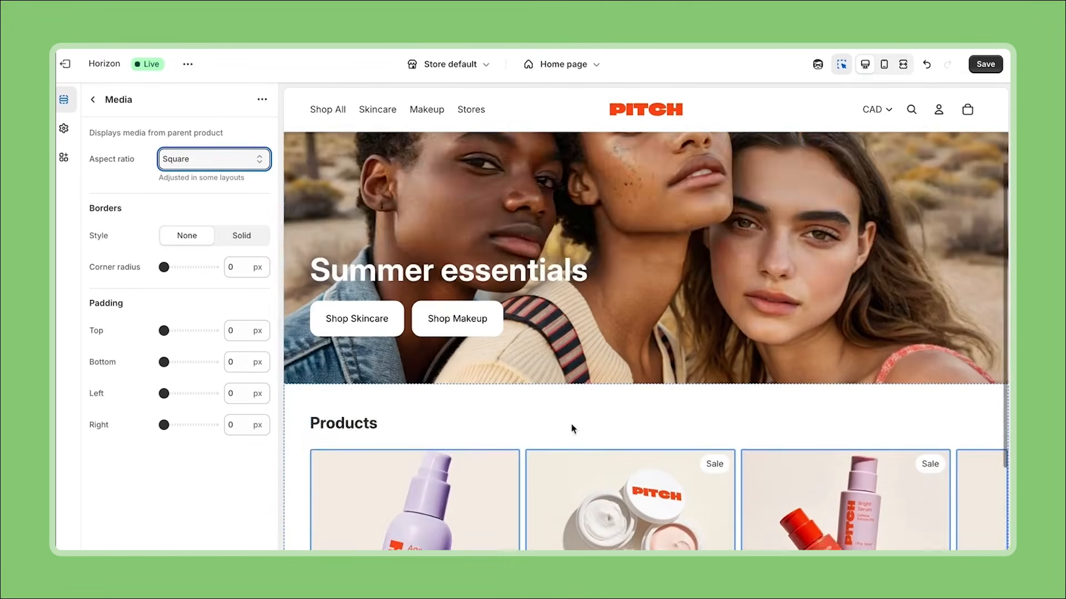
scroll(581, 429, down, 3)
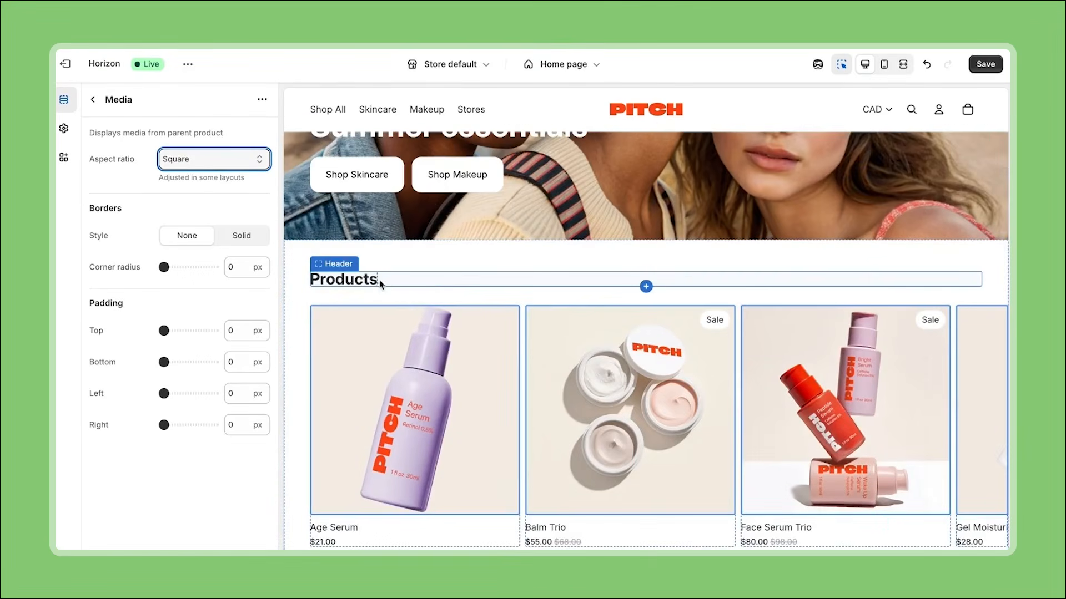
click(419, 279)
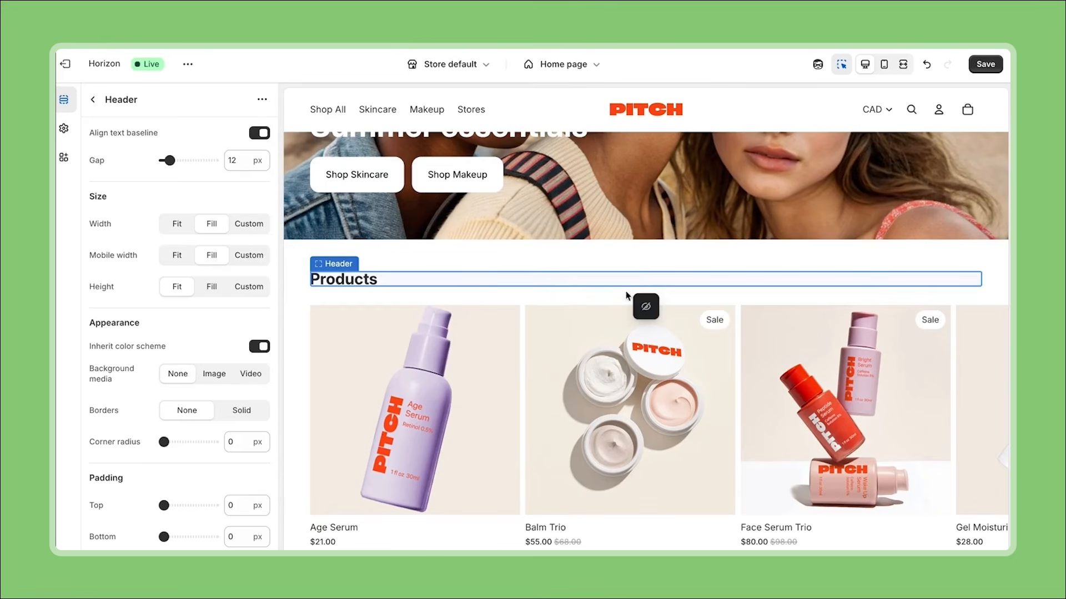
click(646, 306)
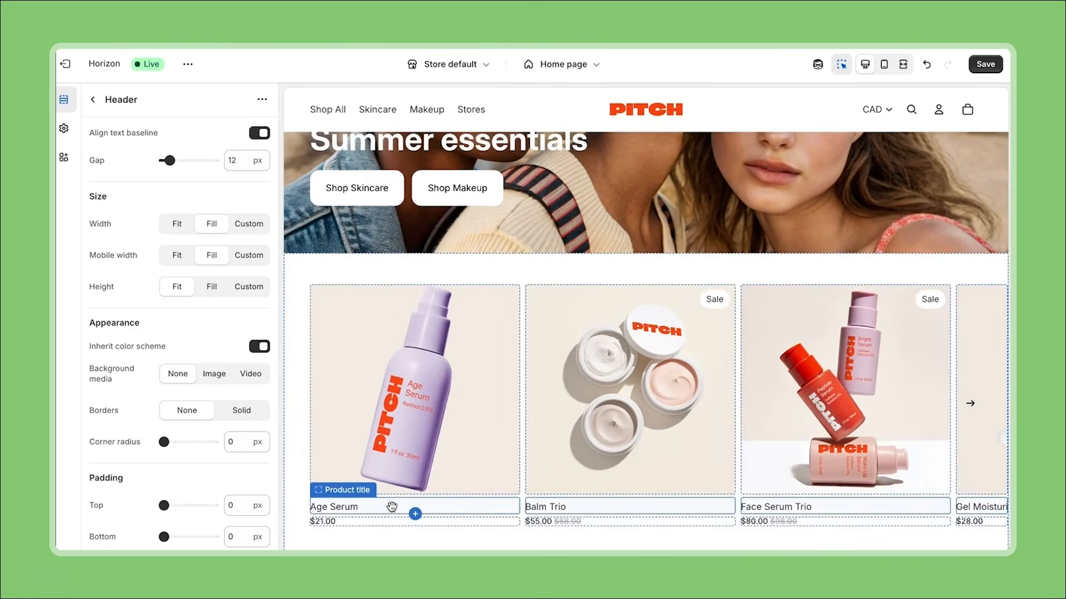
Try the Heading 5 and Heading 4 typography presets on the carousel's product titles and settle on Custom
click(391, 506)
click(253, 321)
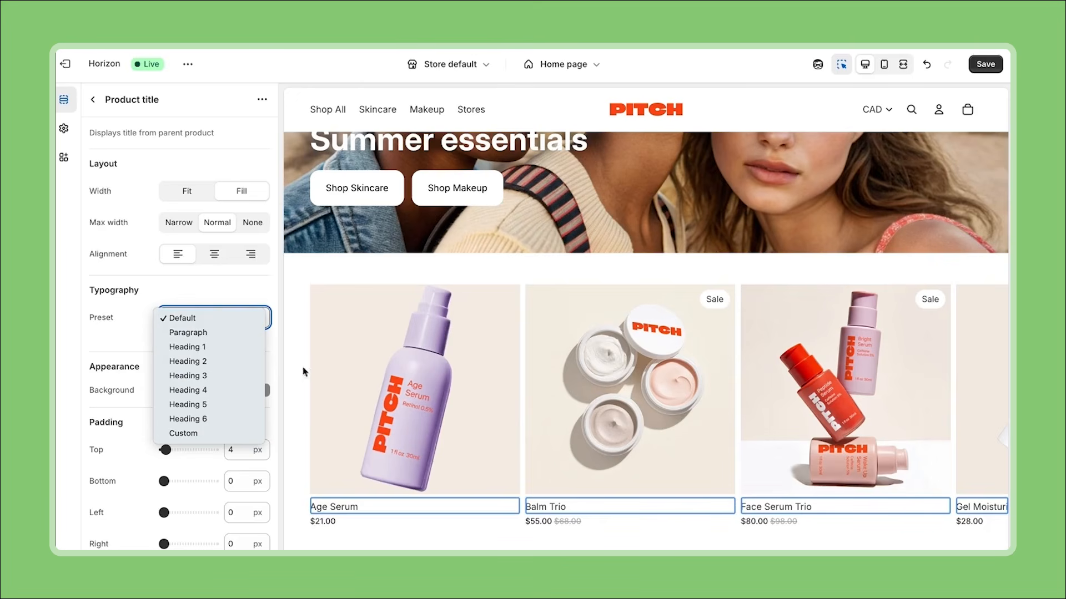
click(244, 405)
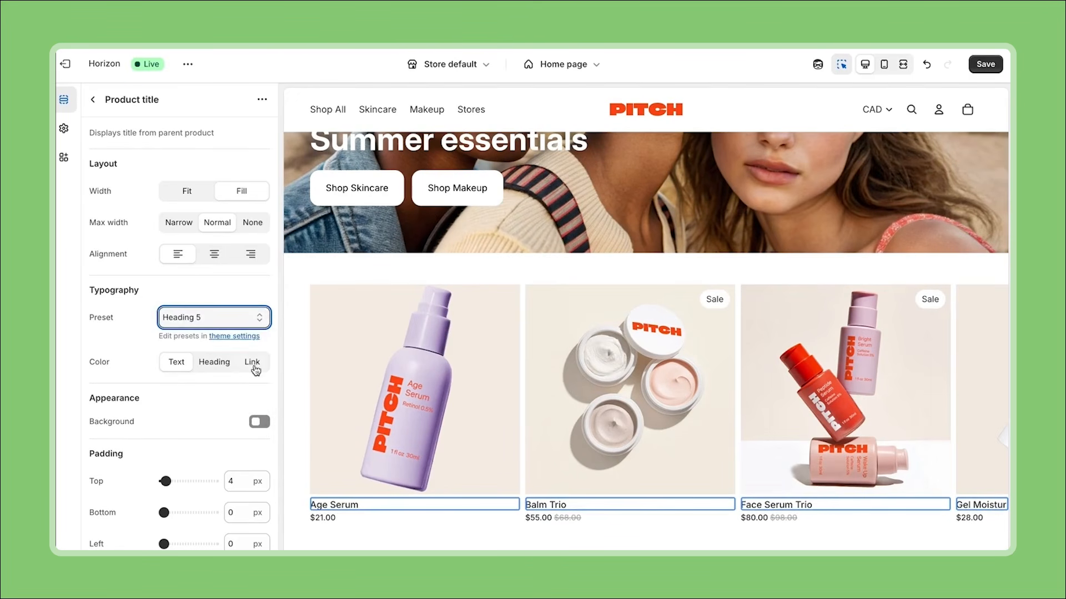
click(248, 318)
click(240, 302)
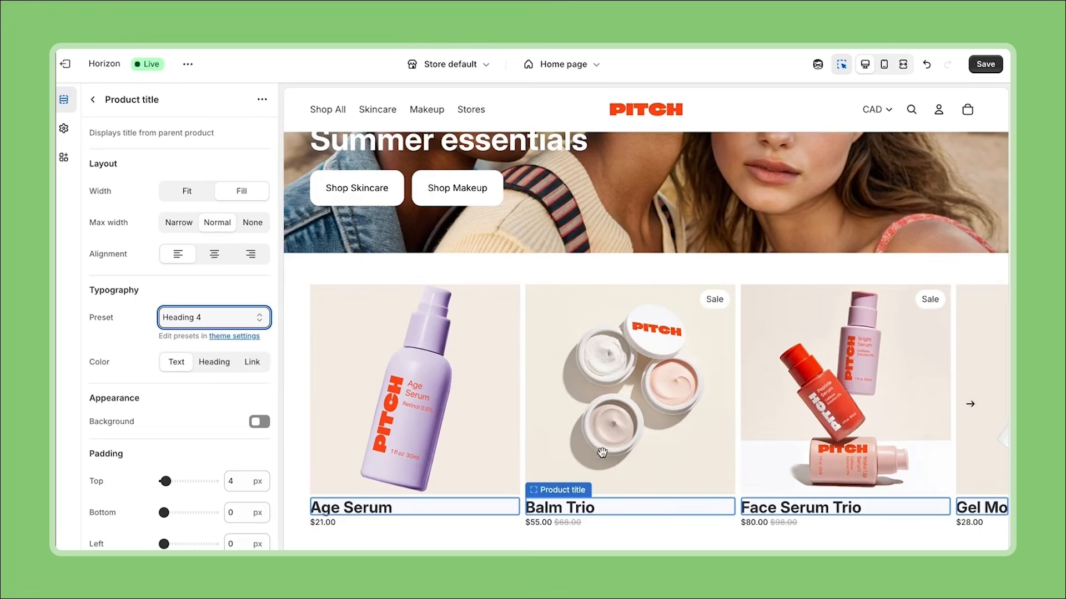
click(254, 317)
click(250, 332)
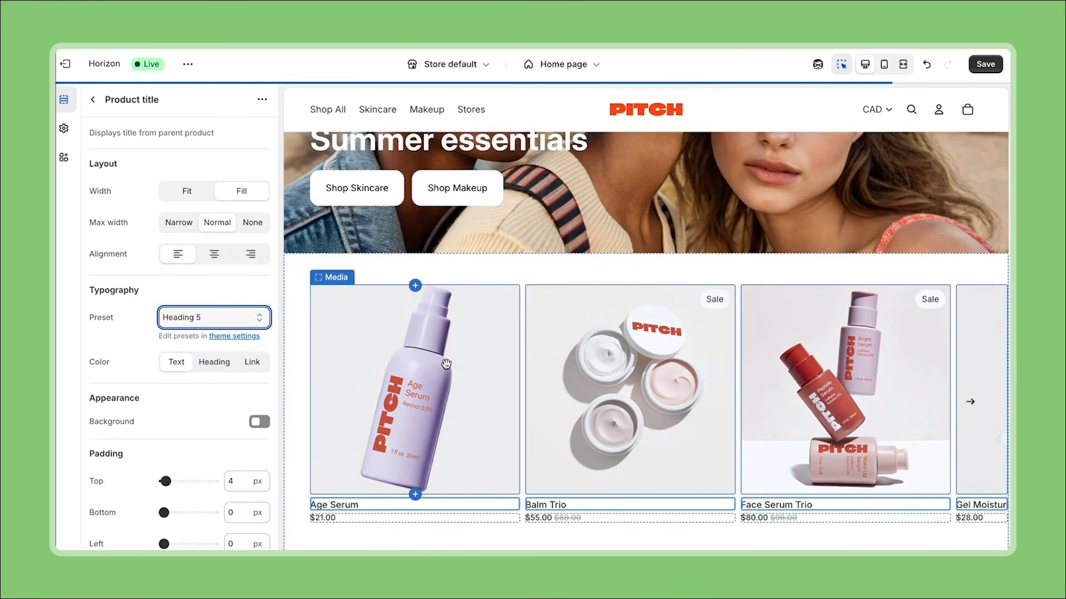
click(249, 319)
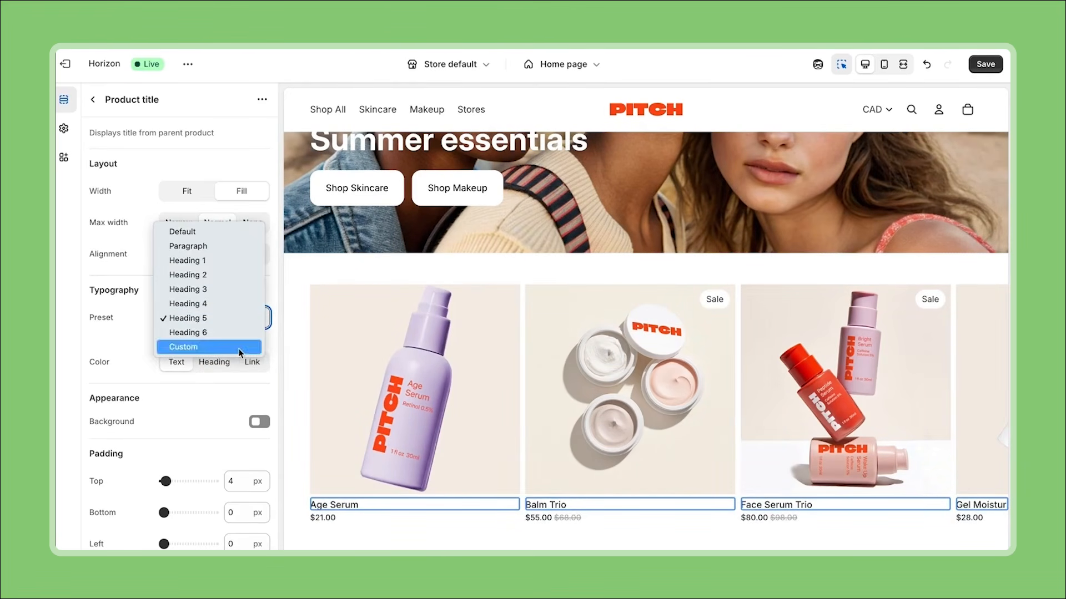
click(242, 345)
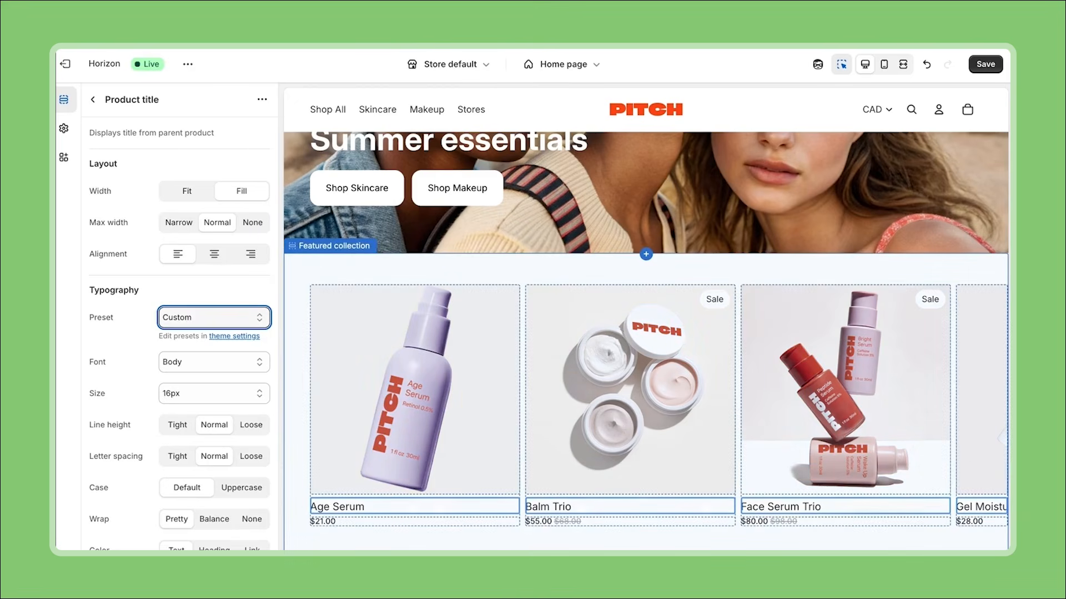
scroll(727, 534, down, 1)
scroll(727, 534, up, 1)
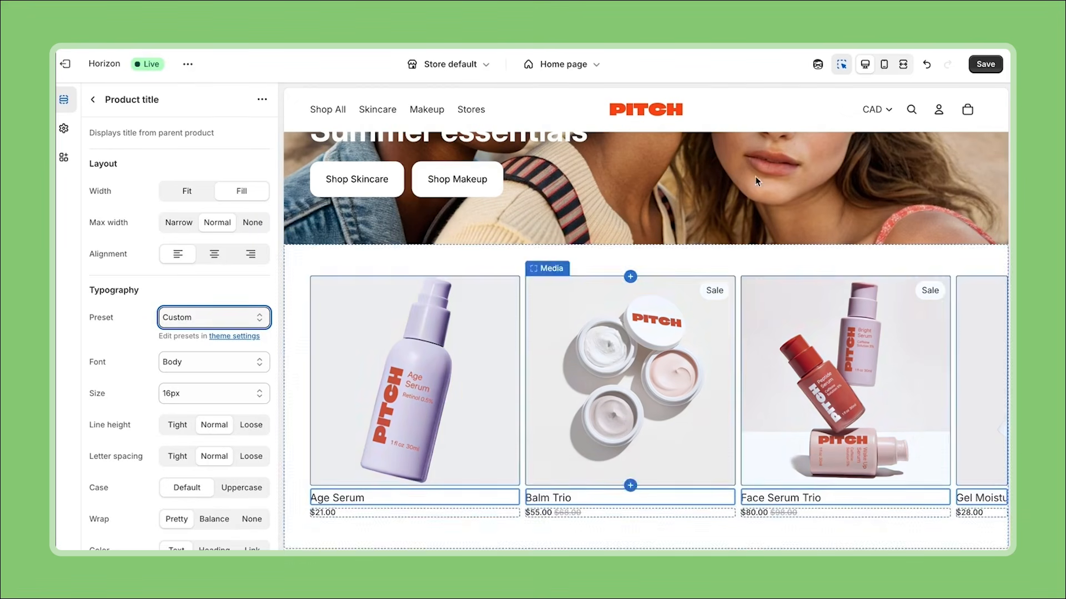
Check the featured collection carousel in the mobile preview and return to the desktop preview
click(884, 66)
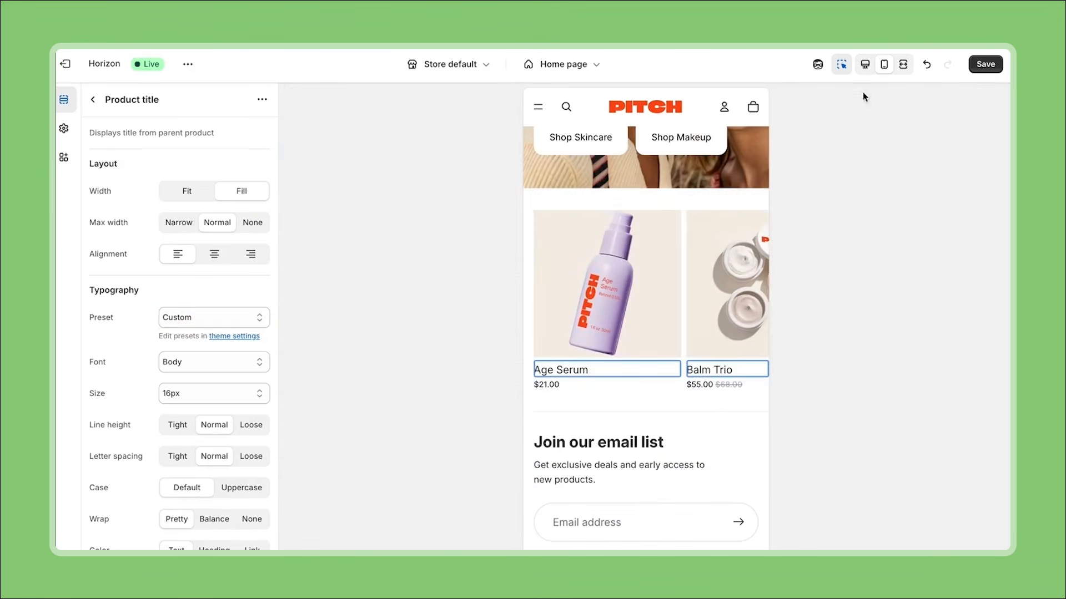
scroll(712, 479, down, 5)
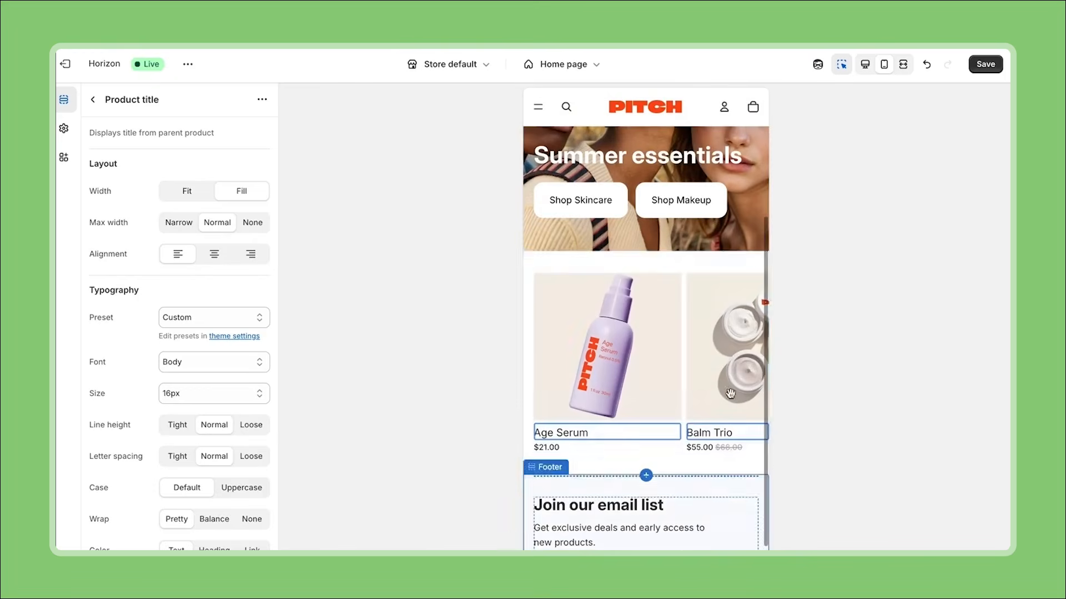
scroll(610, 311, up, 1)
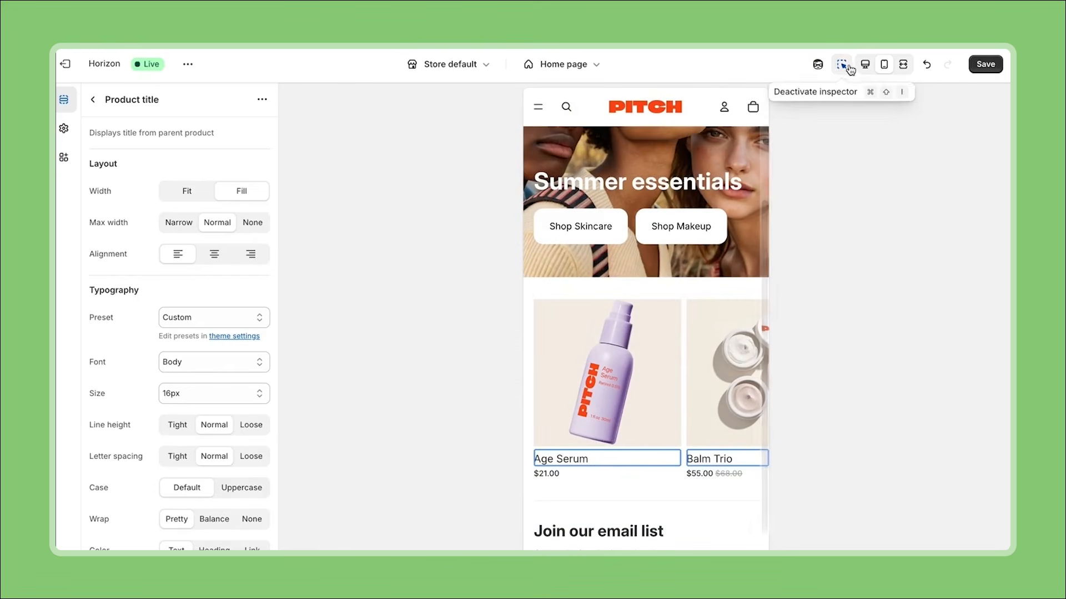
click(869, 68)
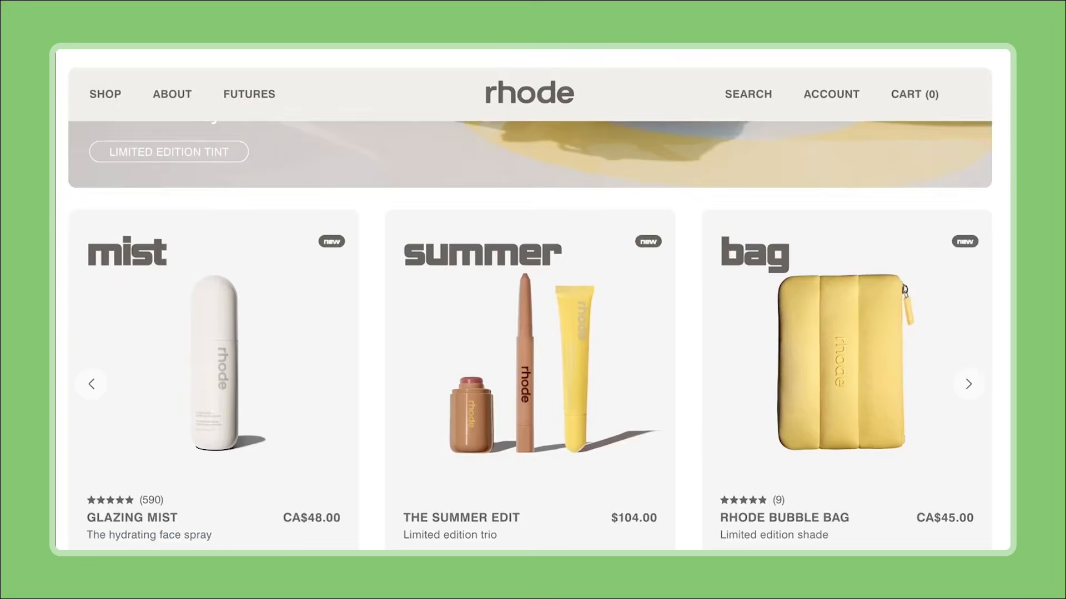
Switch to the rhode store and examine the sections below its product carousel, including the lemontini summer text-and-image block
scroll(577, 355, down, 12)
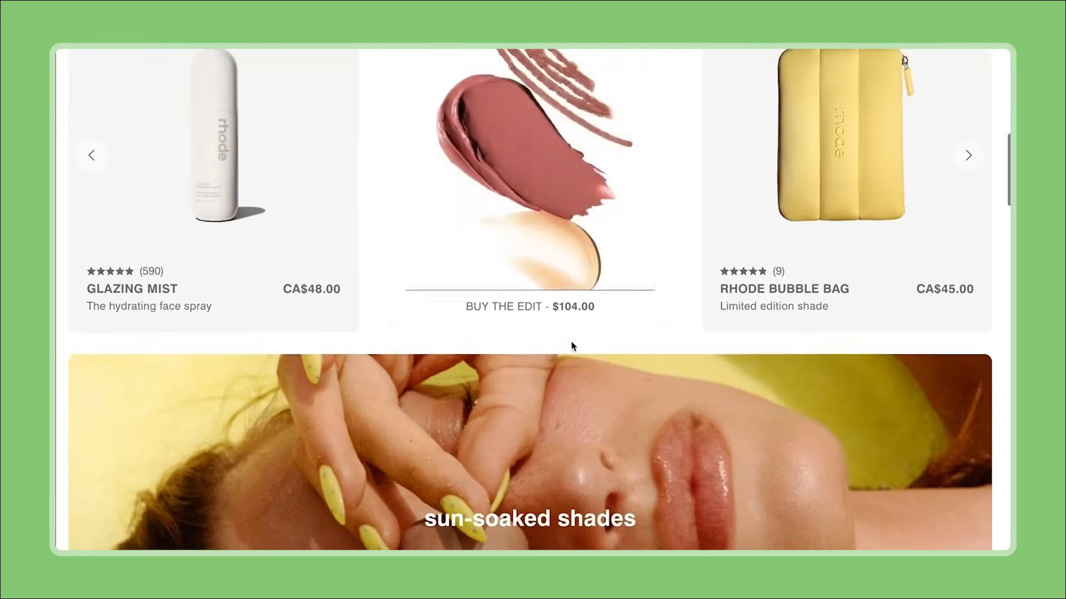
scroll(588, 369, down, 4)
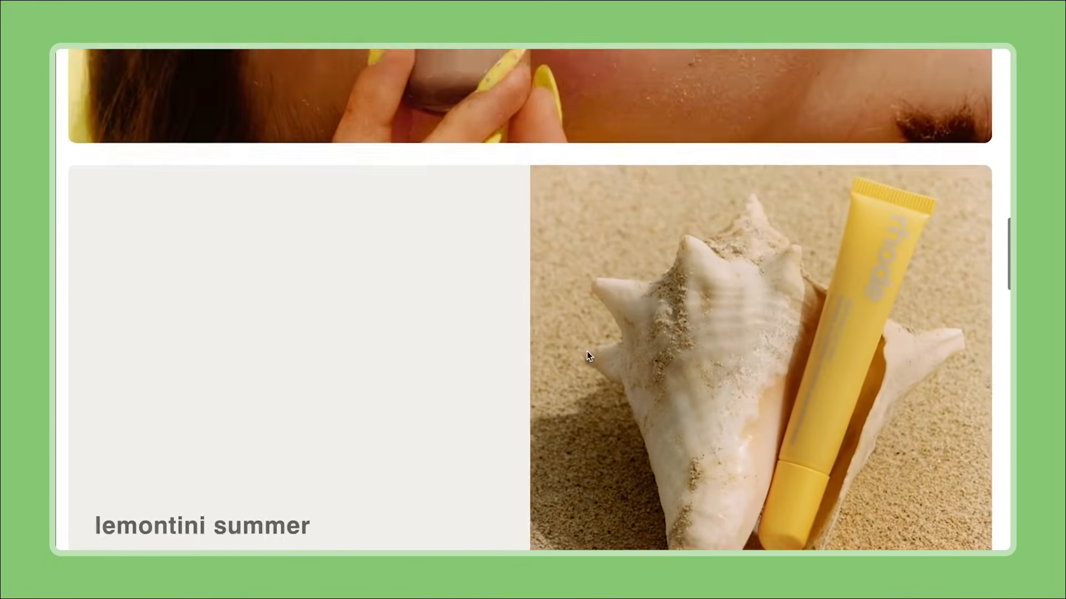
scroll(587, 350, down, 3)
scroll(591, 352, down, 1)
scroll(648, 338, up, 2)
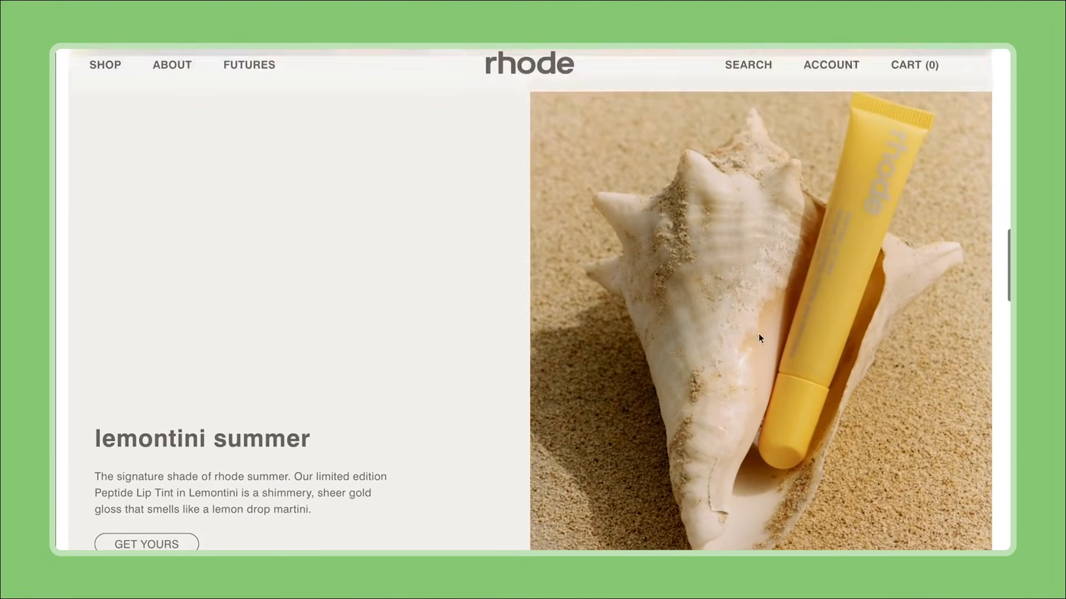
scroll(644, 405, up, 1)
scroll(621, 419, up, 2)
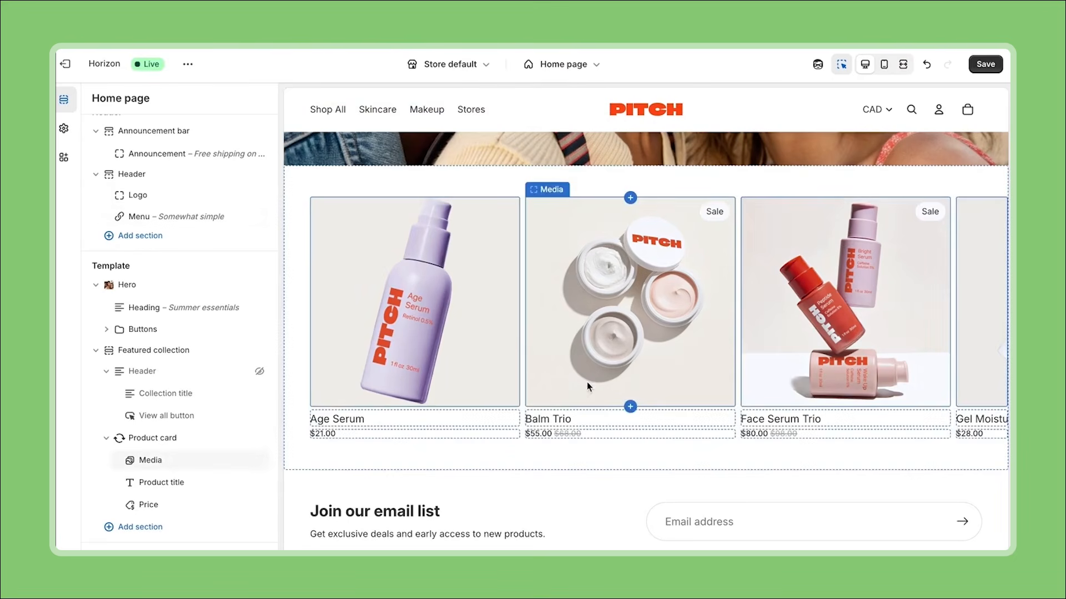
Add an Editorial section from the Storytelling group below the featured collection carousel
click(145, 527)
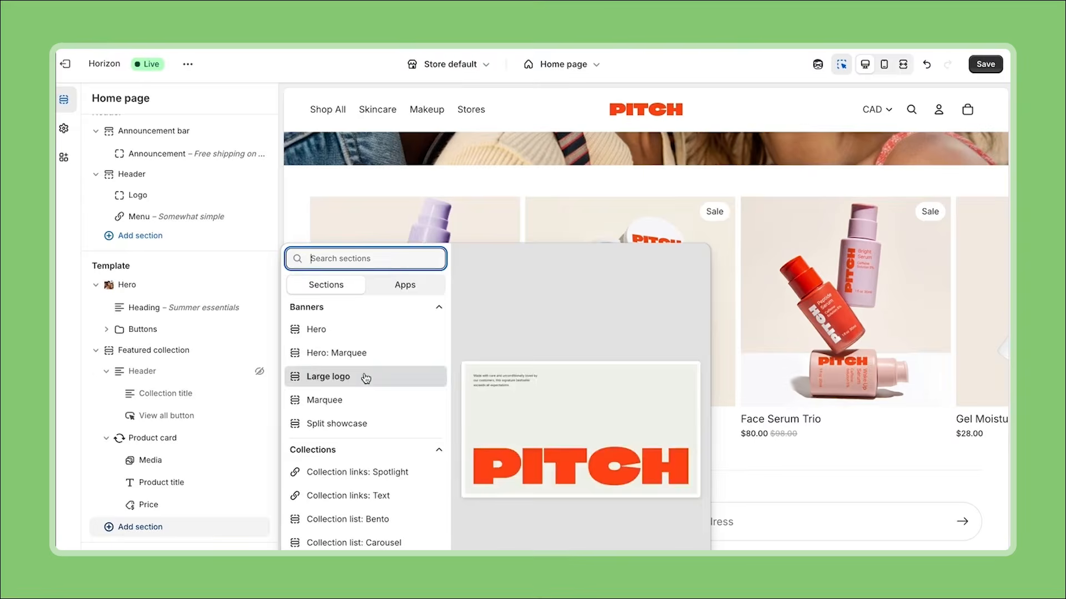
scroll(360, 468, down, 4)
scroll(360, 466, up, 4)
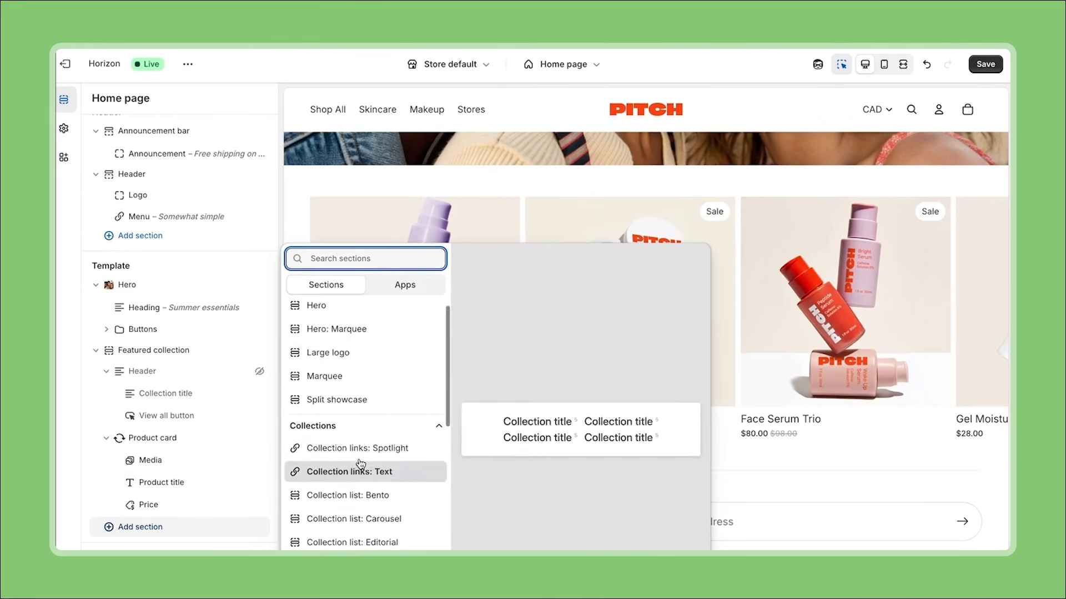
scroll(360, 465, down, 5)
scroll(336, 518, down, 2)
scroll(337, 517, down, 2)
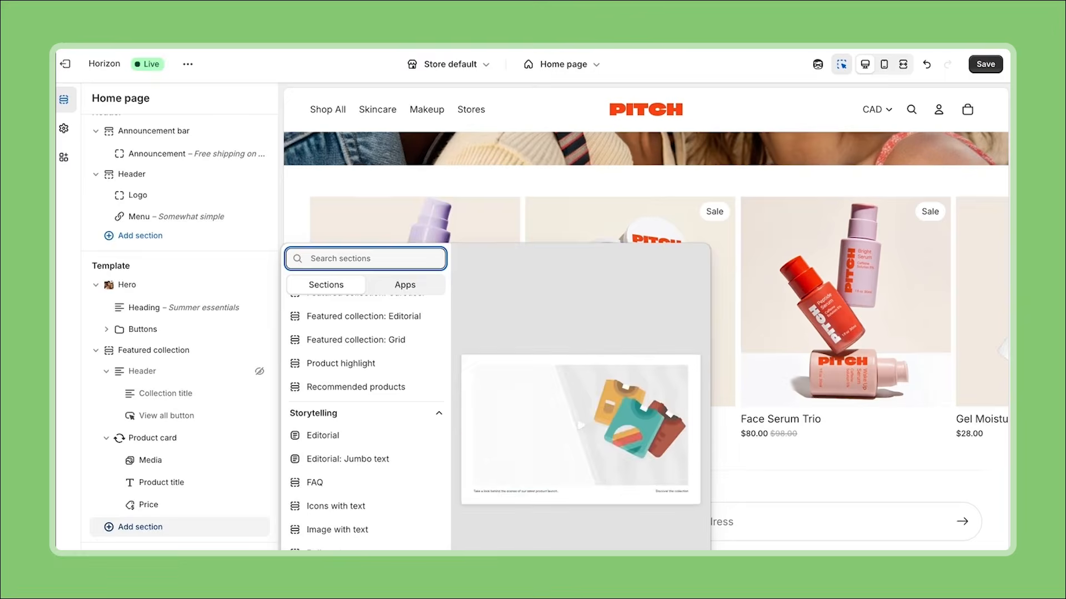
click(339, 437)
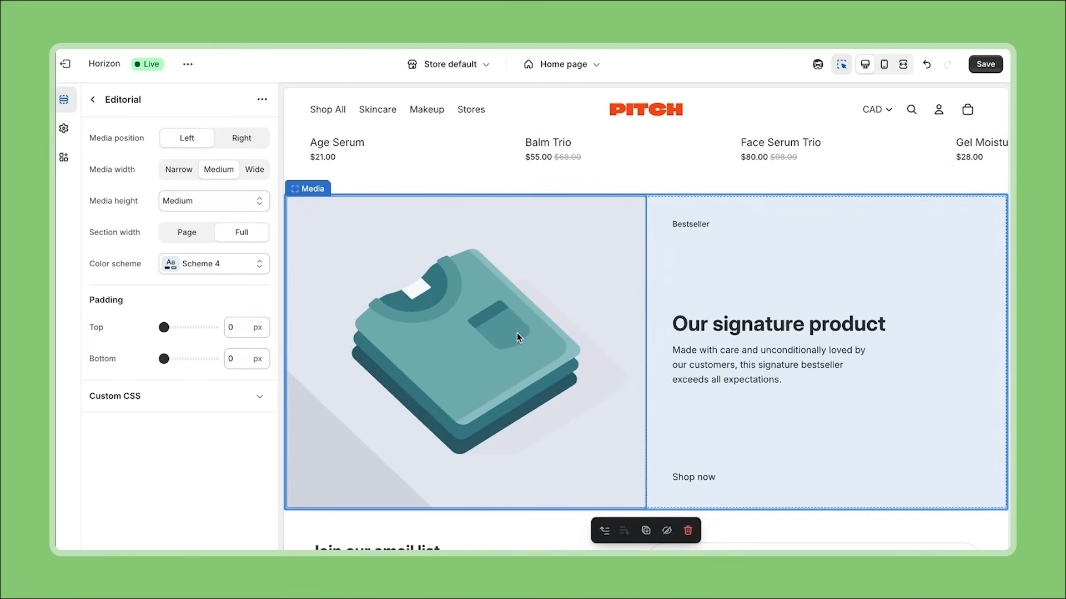
Set the Editorial section's media to the existing portrait of the freckled blonde woman against a blue sky
click(507, 298)
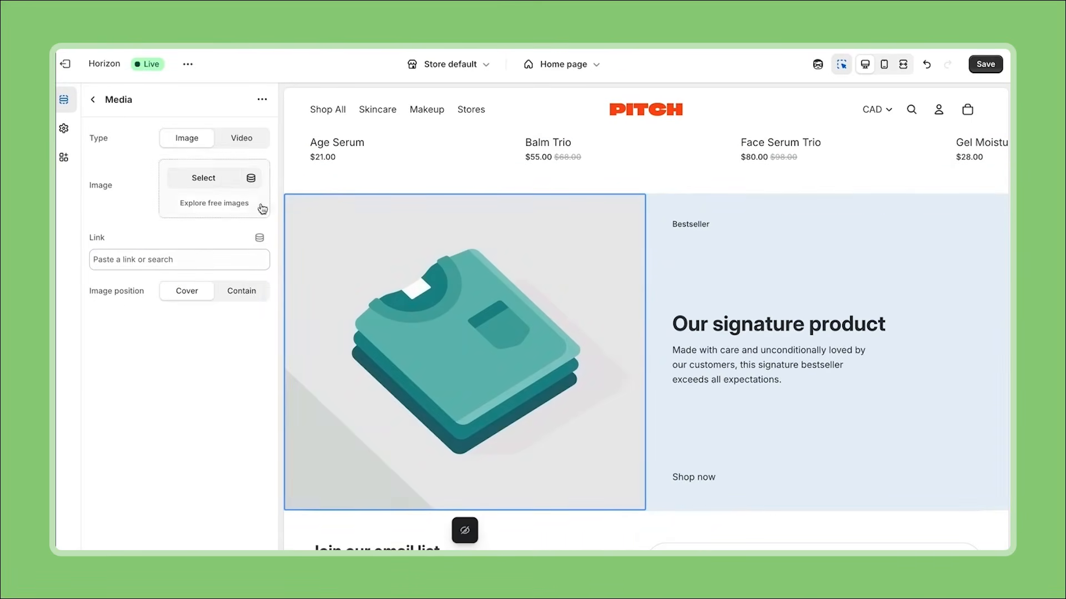
click(213, 179)
scroll(476, 418, down, 3)
click(374, 485)
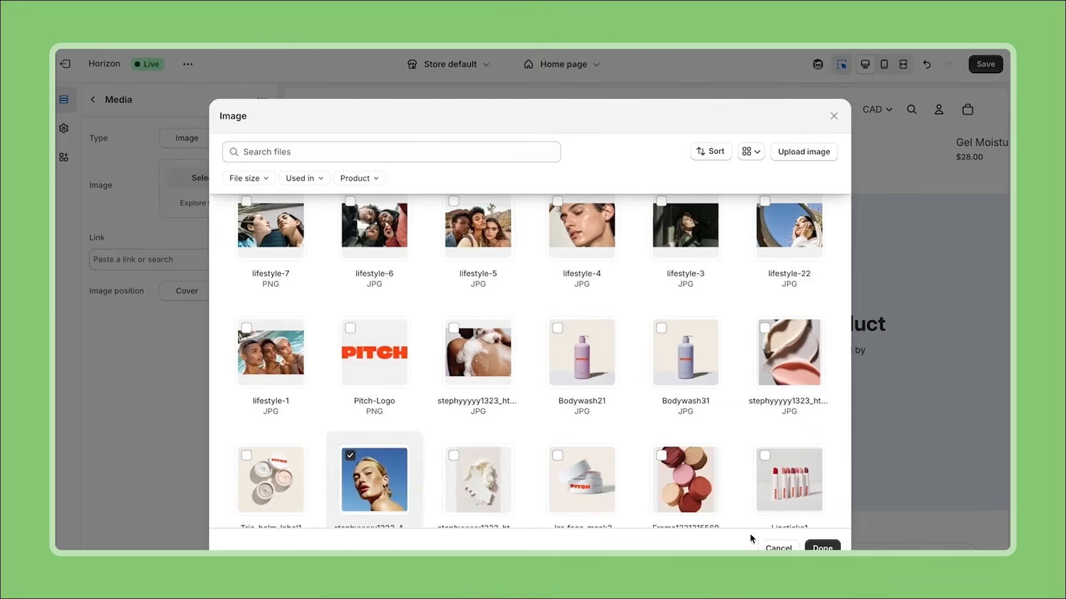
click(813, 545)
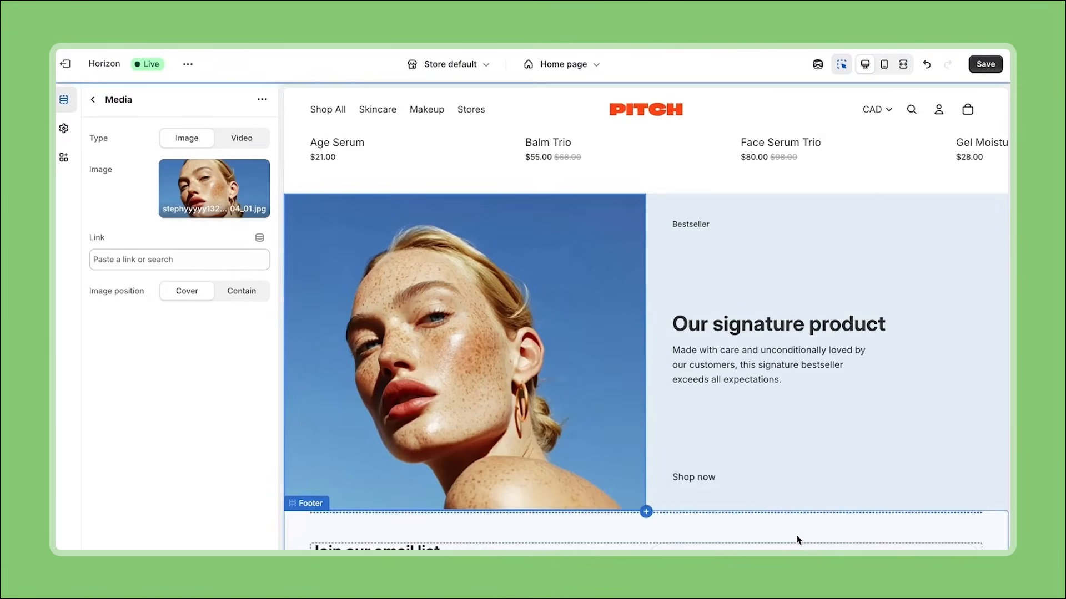
Change the Editorial section's caption text to "About us"
click(93, 102)
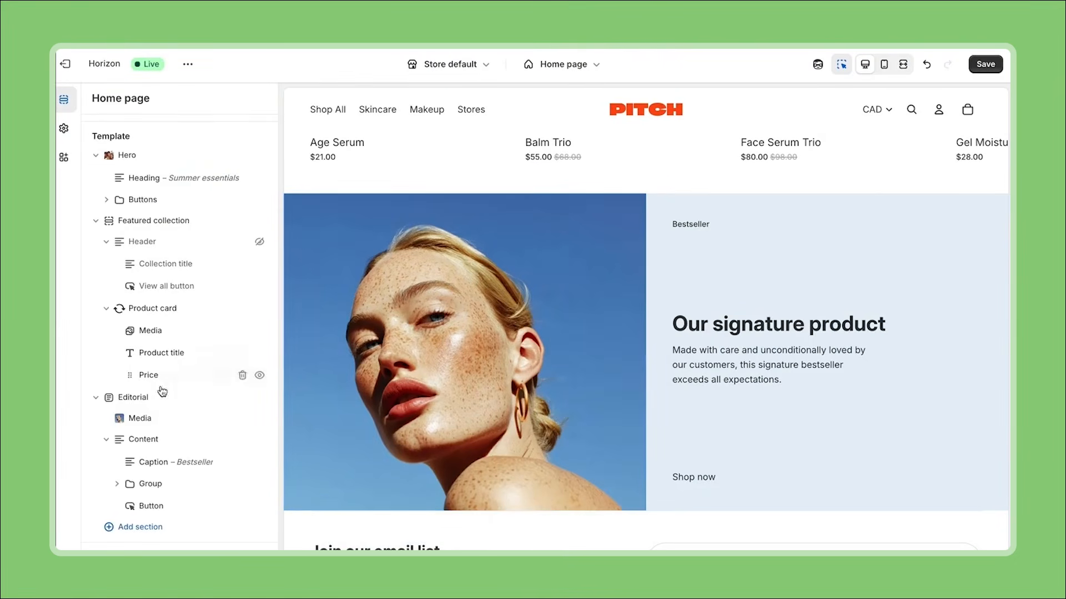
double_click(703, 223)
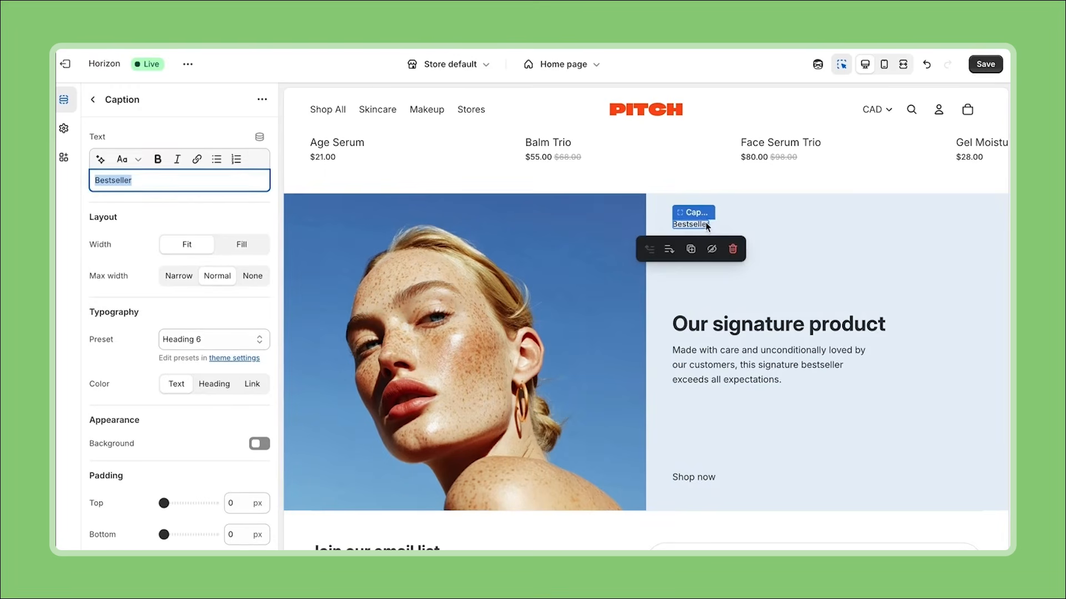
text(About us)
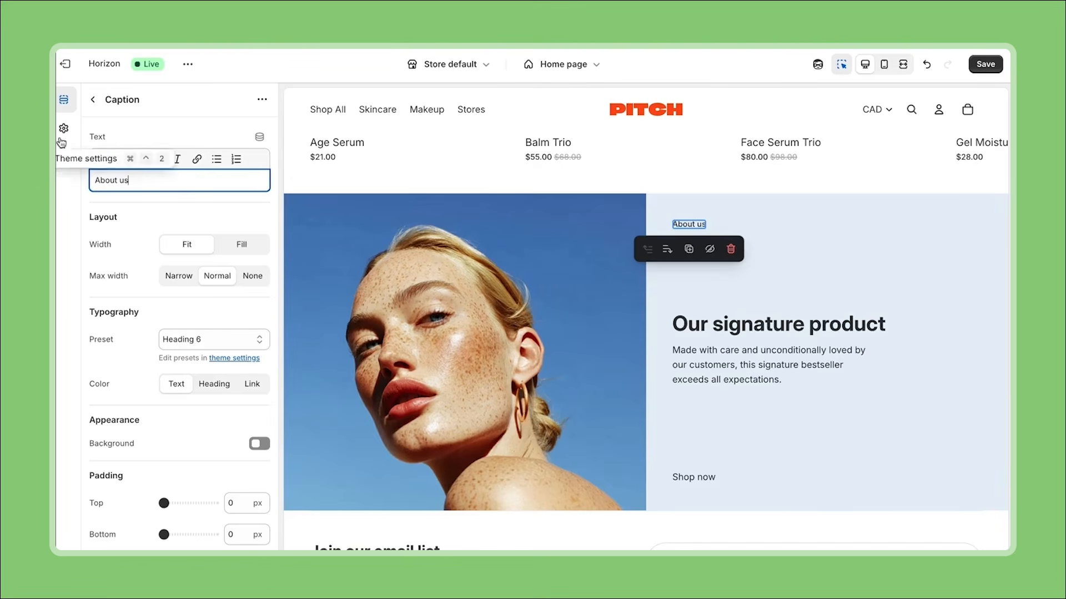
click(93, 99)
Replace the Editorial heading with generated text from the prompt "A catchy title for an about us section", choosing the "Uncover the Secrets" suggestion
click(738, 328)
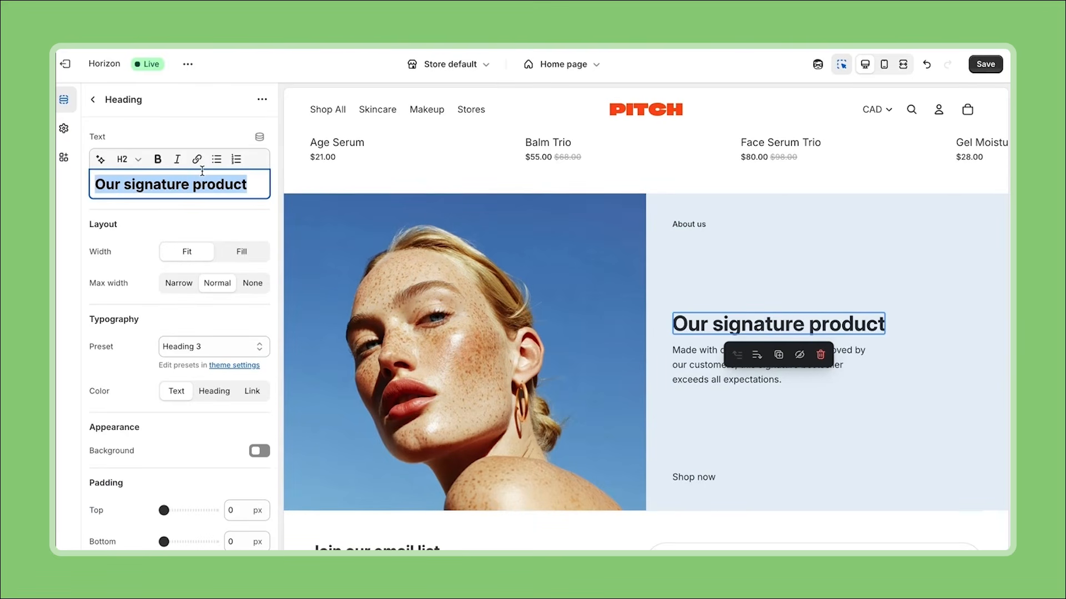
key(BackSpace)
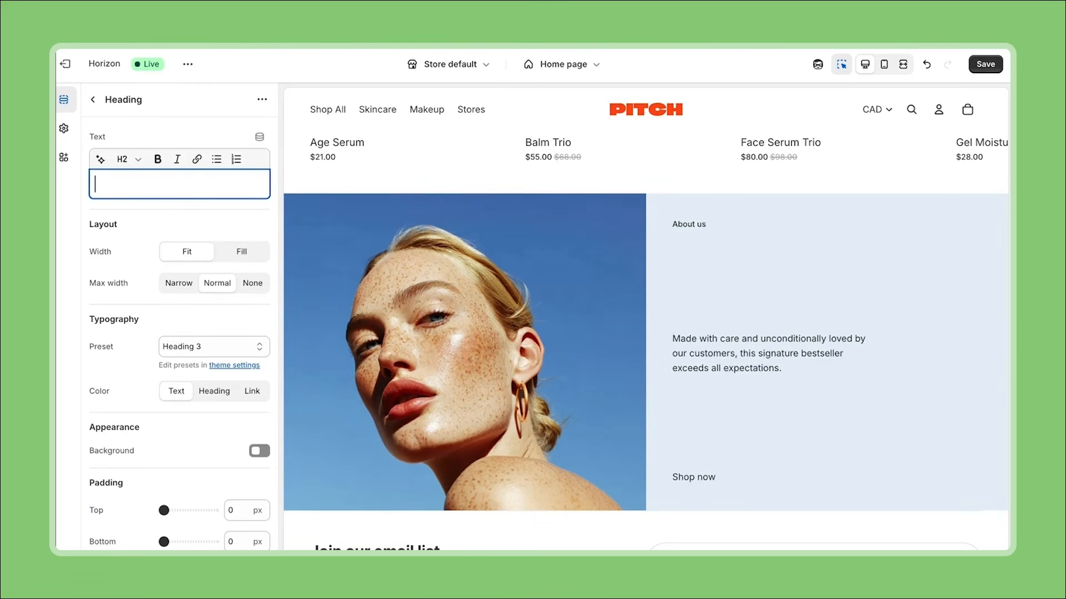
click(106, 160)
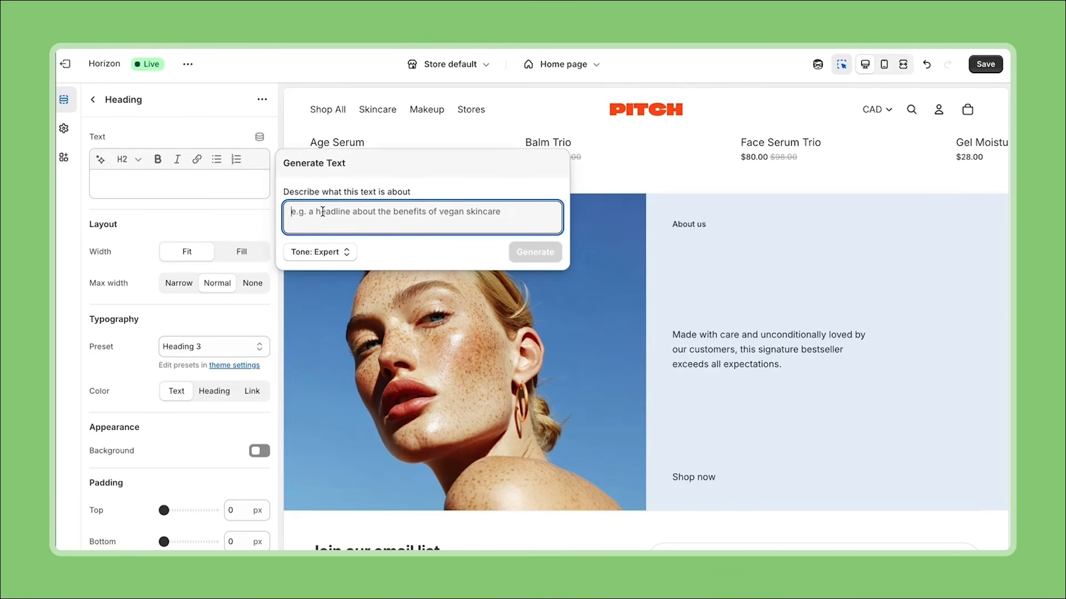
text(A catc)
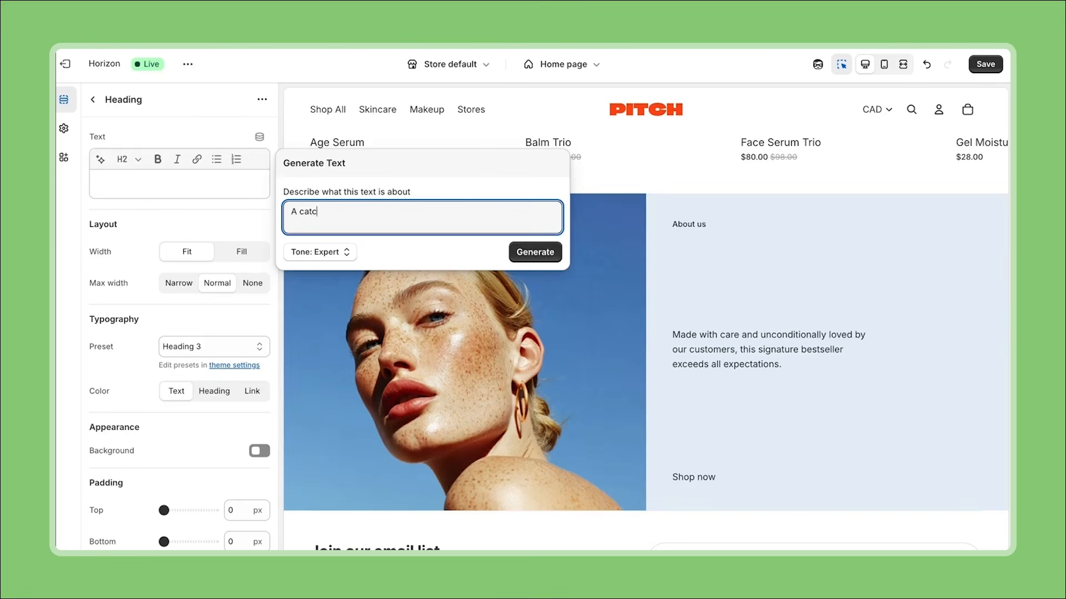
text(hy title for an about us section)
key(Return)
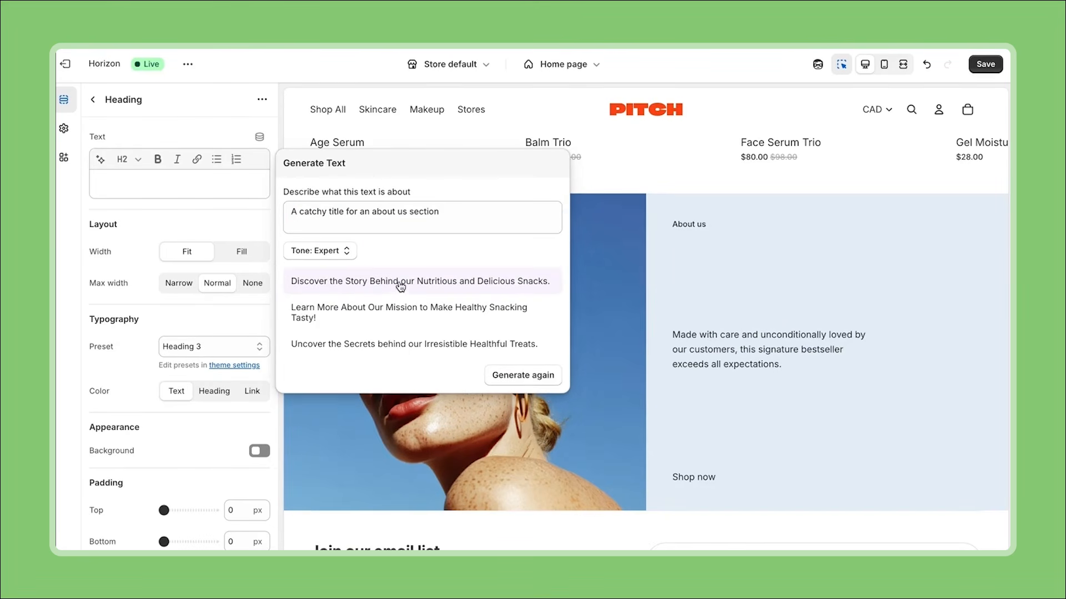
click(414, 344)
Shorten the Editorial heading to "Uncover the secrets" with a lowercase s
mouse_move(212, 221)
mouse_down()
mouse_move(97, 204)
mouse_move(239, 185)
mouse_up()
key(BackSpace)
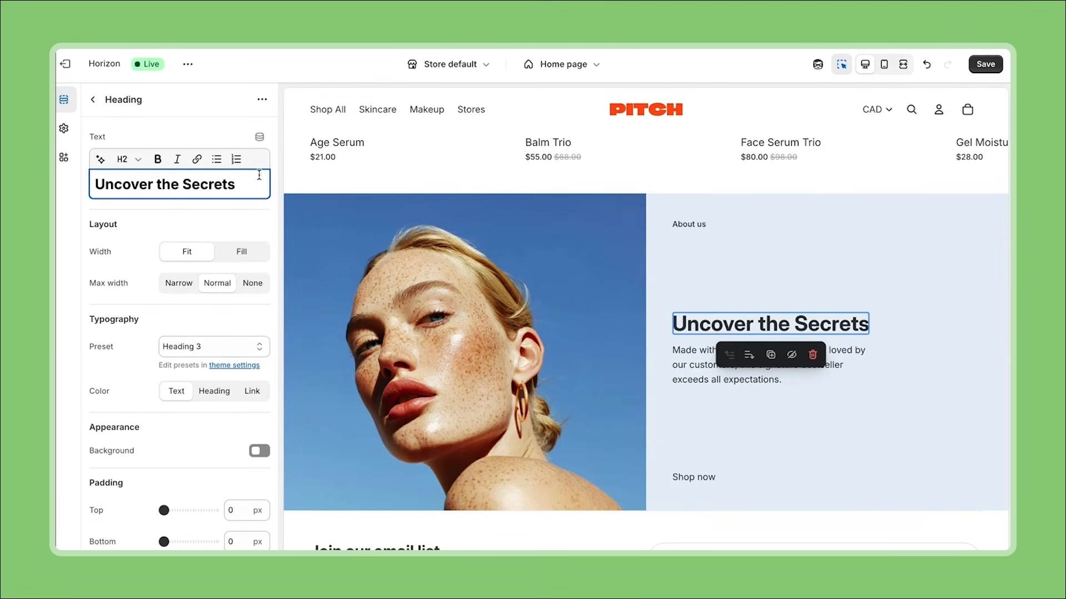
key(BackSpace)
text(s)
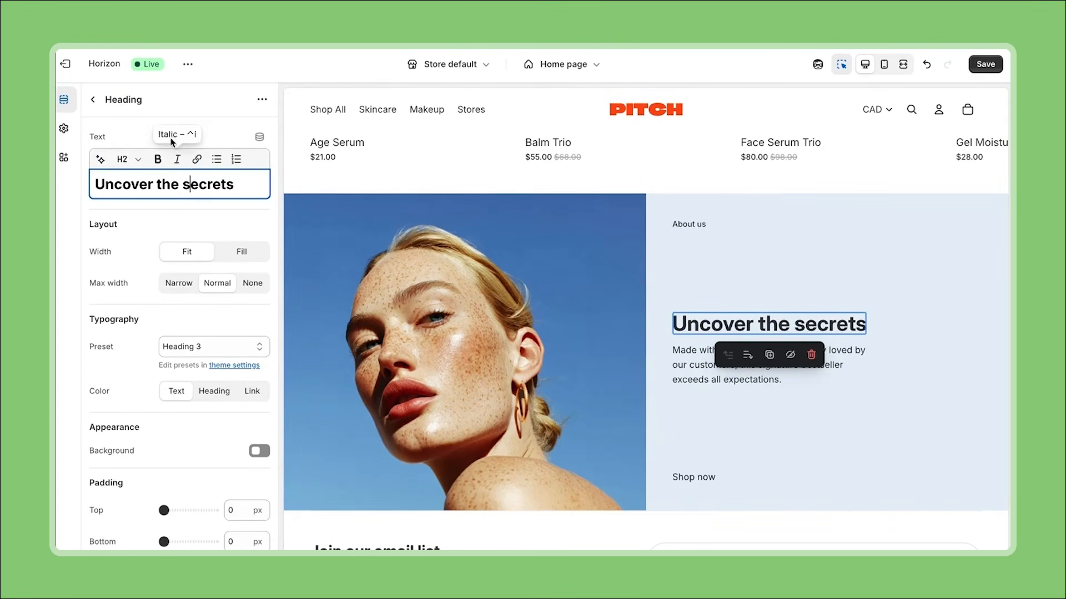
Replace the Editorial body text with a Playful generated blurb about the brand story of a Canadian-founded skincare brand, choosing the "Canadian-made skincare" suggestion
click(698, 367)
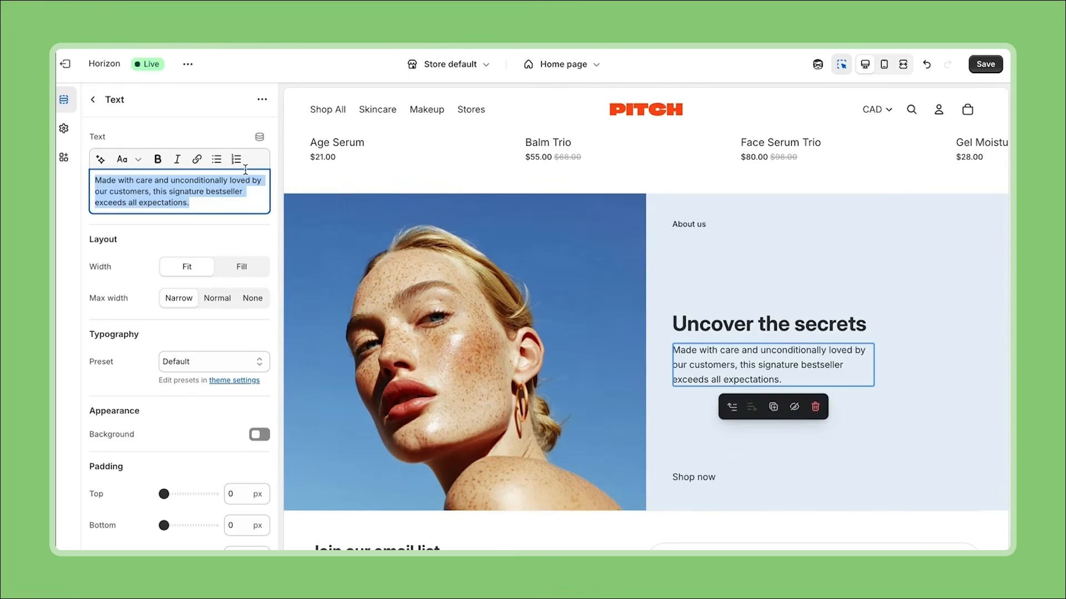
key(BackSpace)
click(101, 159)
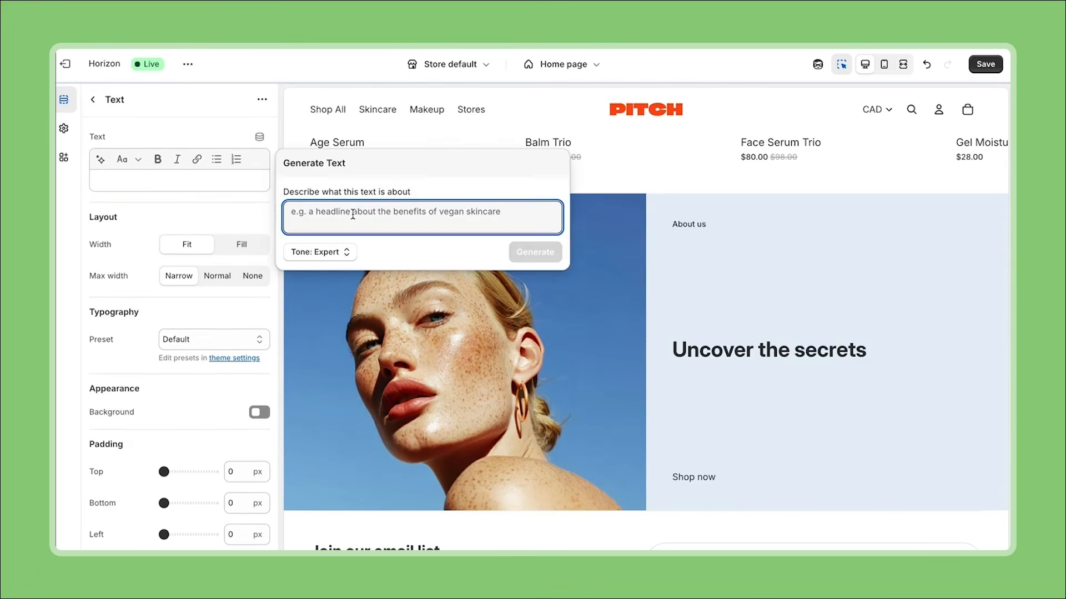
text(A small blurb about my brand story. A skincare brand founded in Canada)
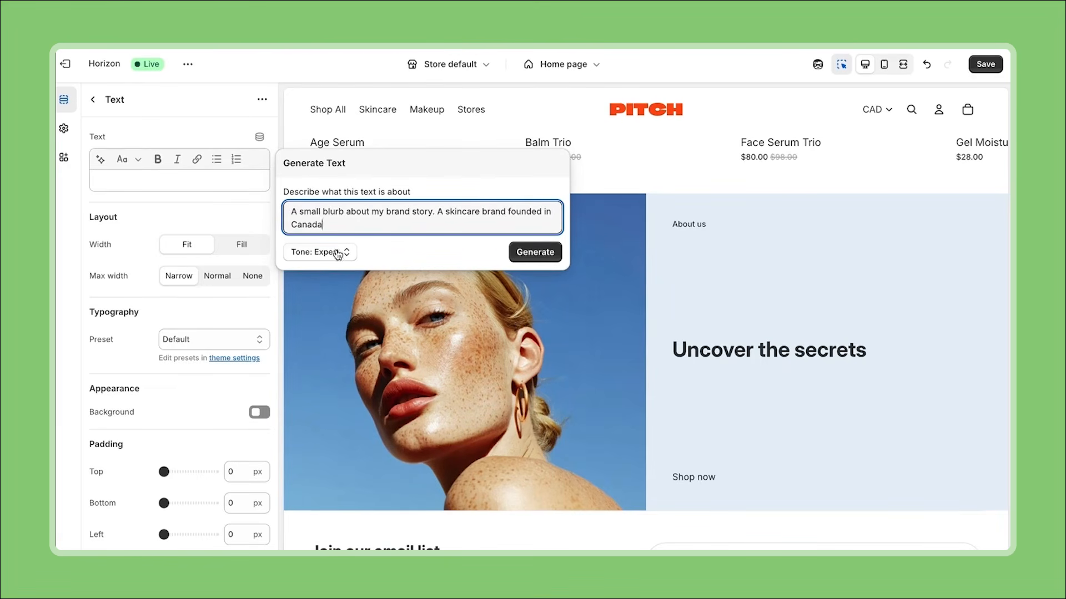
click(338, 254)
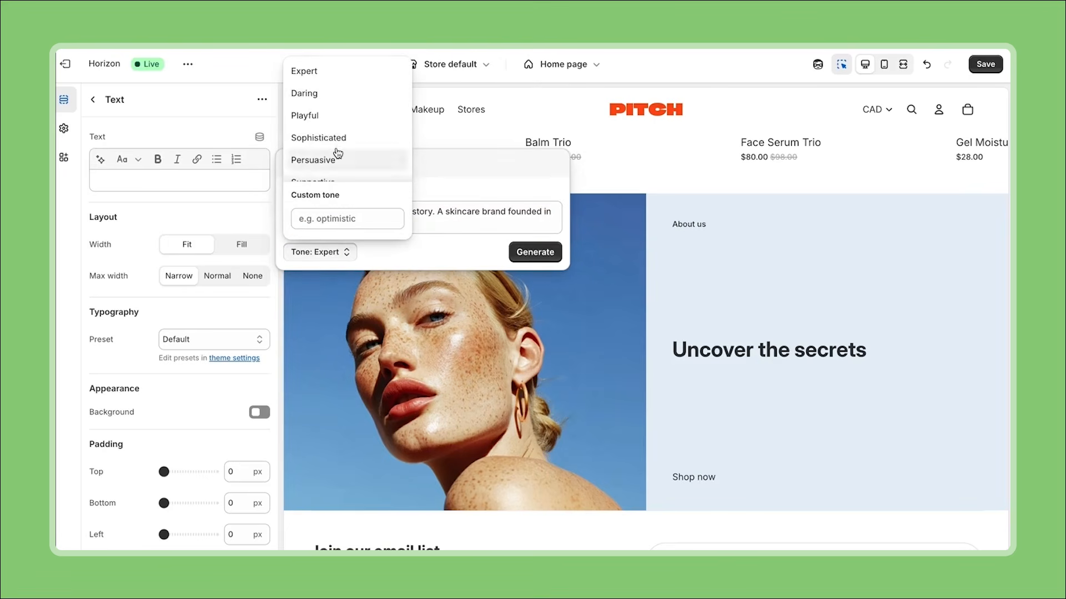
click(309, 115)
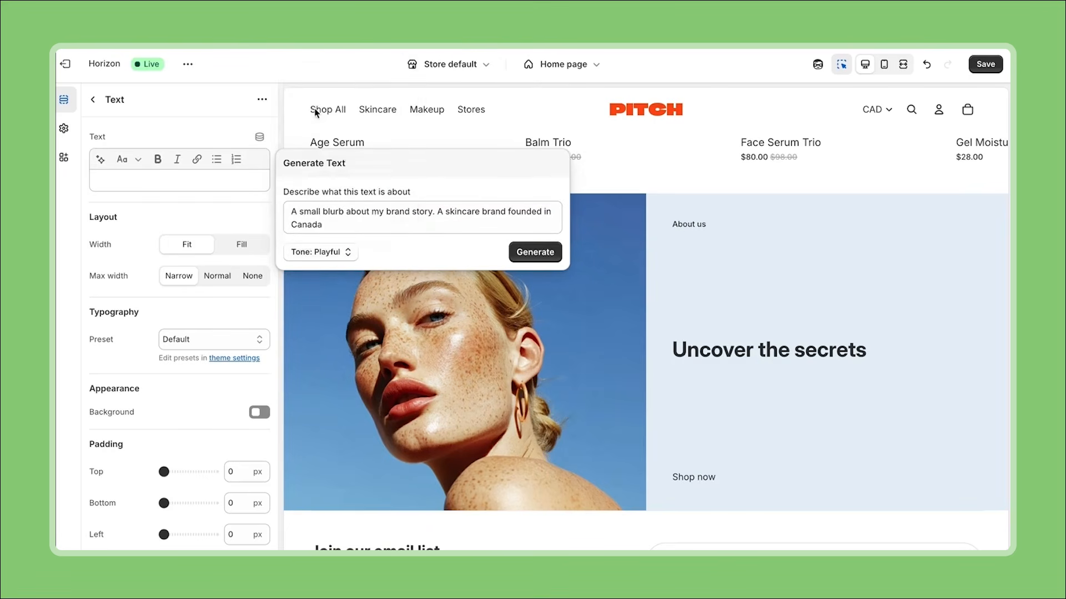
click(533, 248)
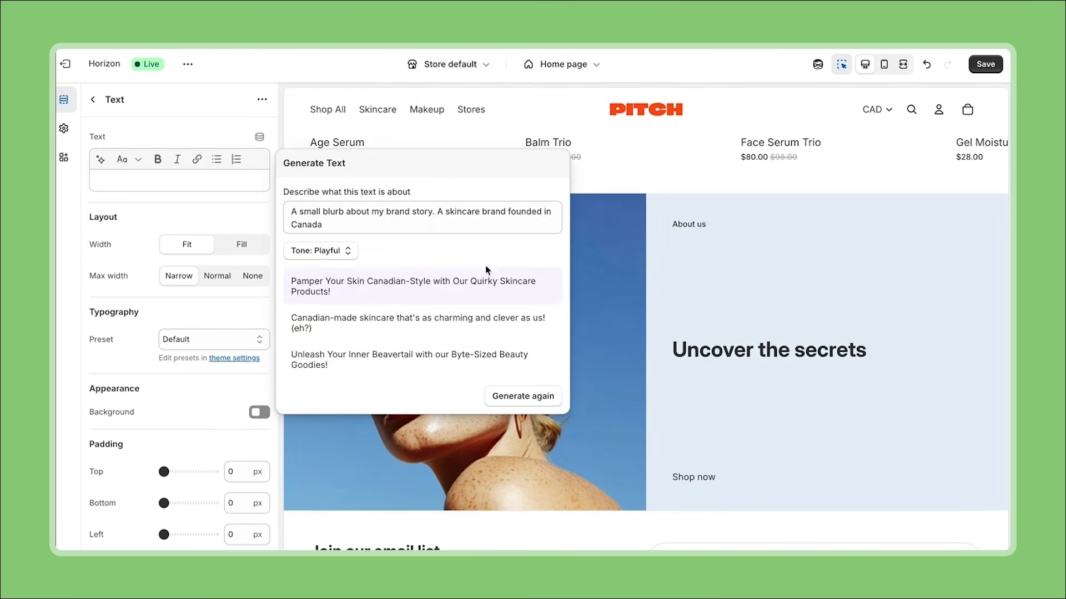
click(458, 325)
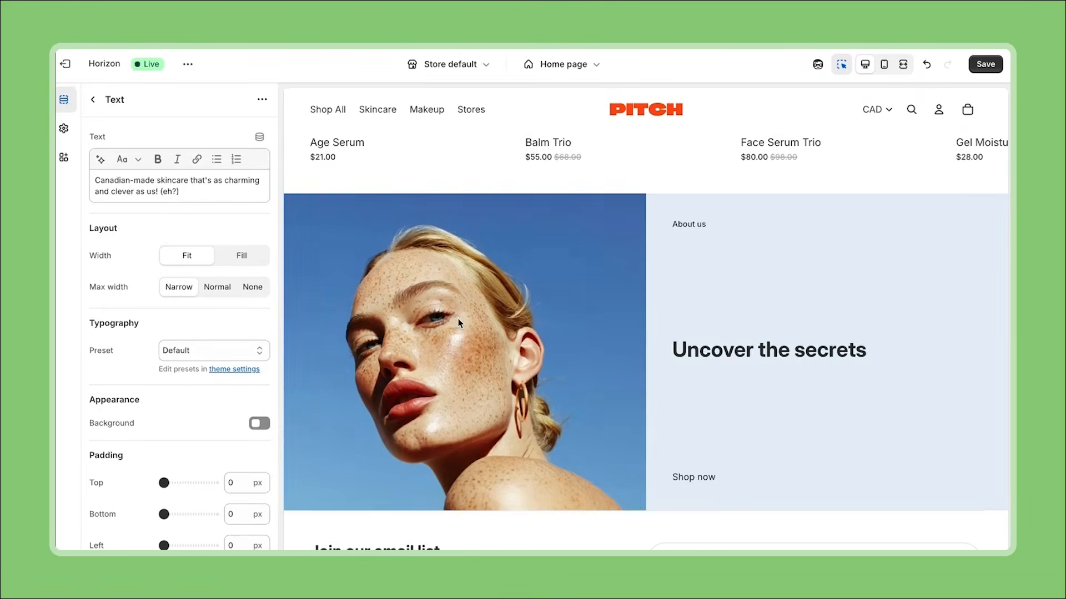
Label the Editorial section's button "Learn more", link it to the About us page and give it the Secondary style
click(708, 469)
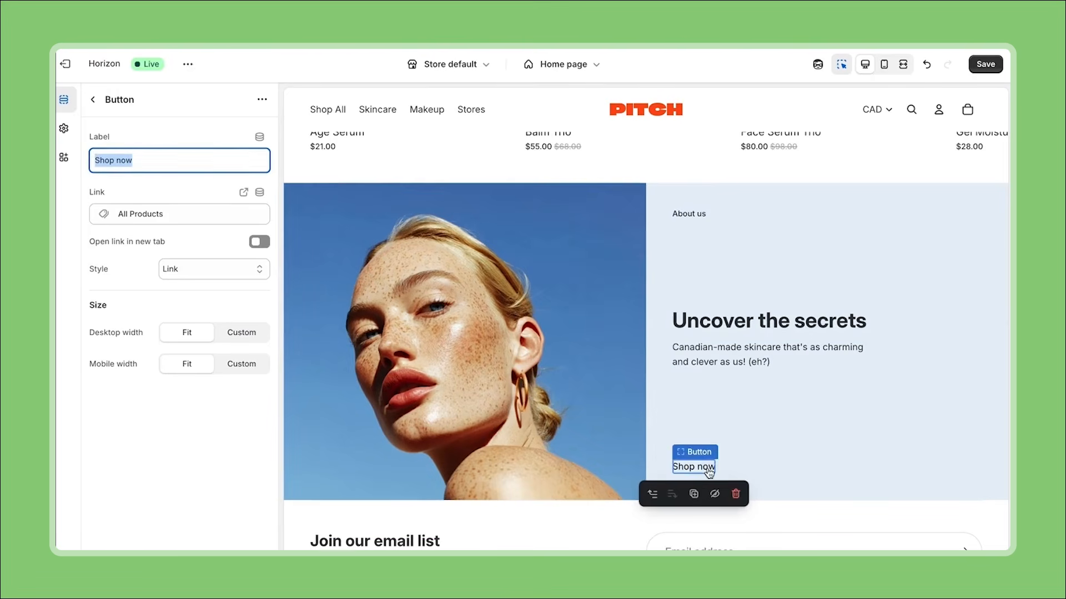
text(Learn more)
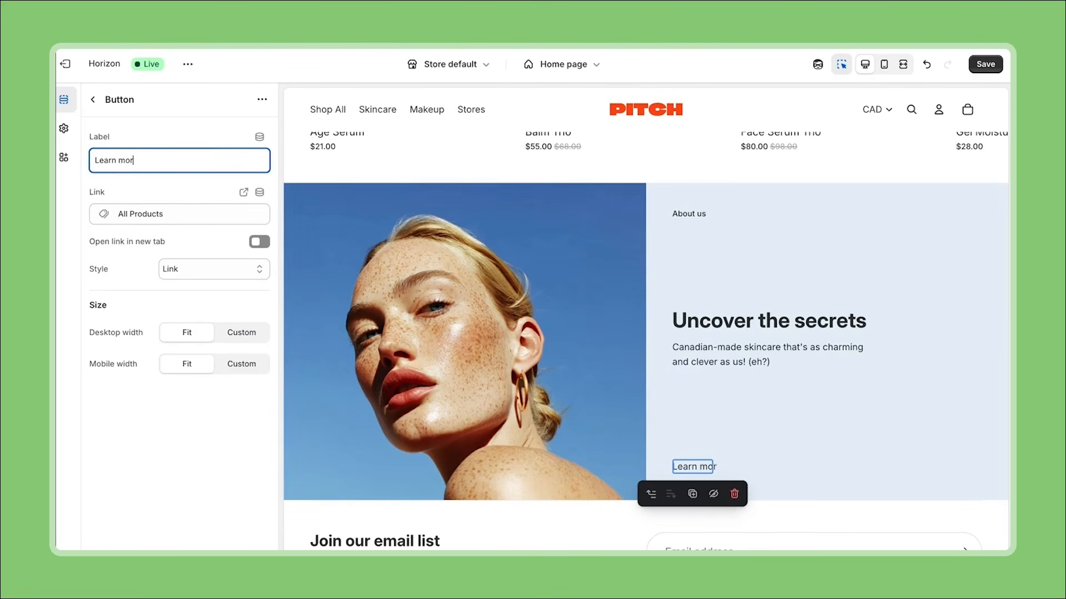
click(234, 217)
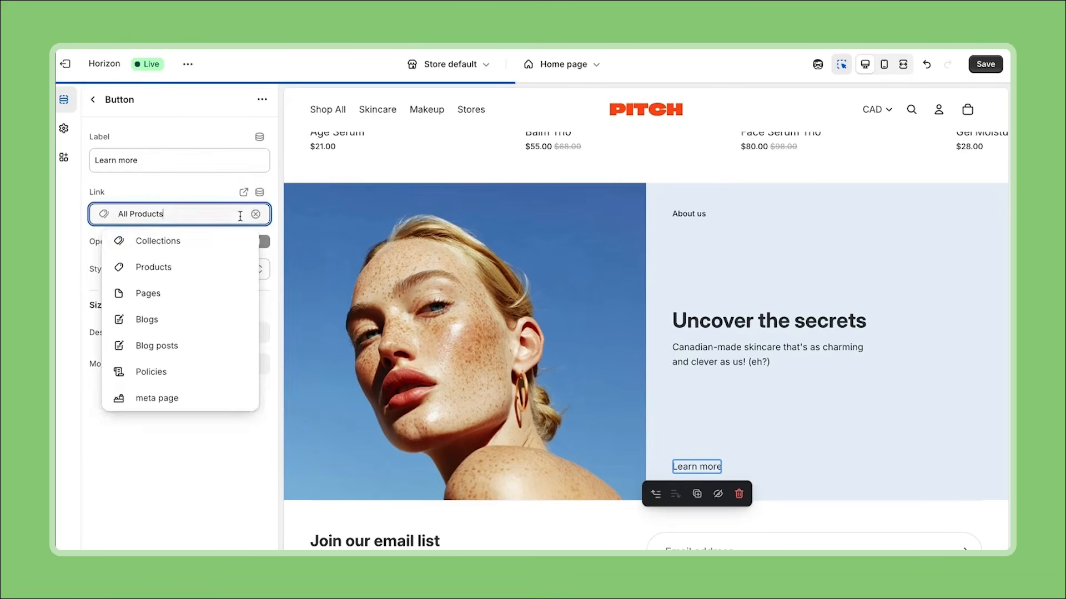
click(214, 295)
click(197, 267)
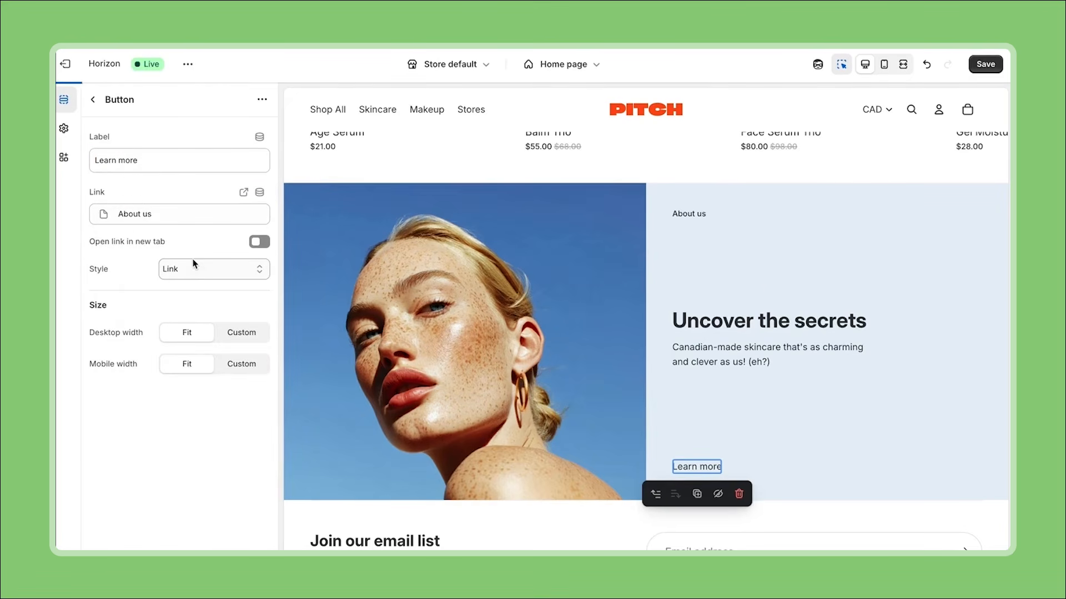
click(195, 271)
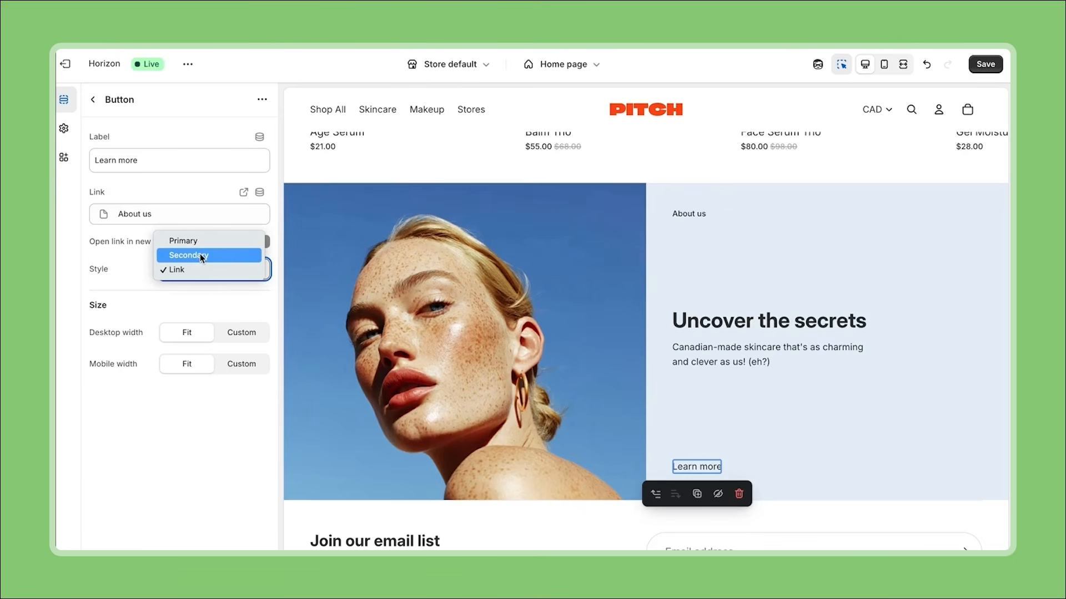
click(207, 257)
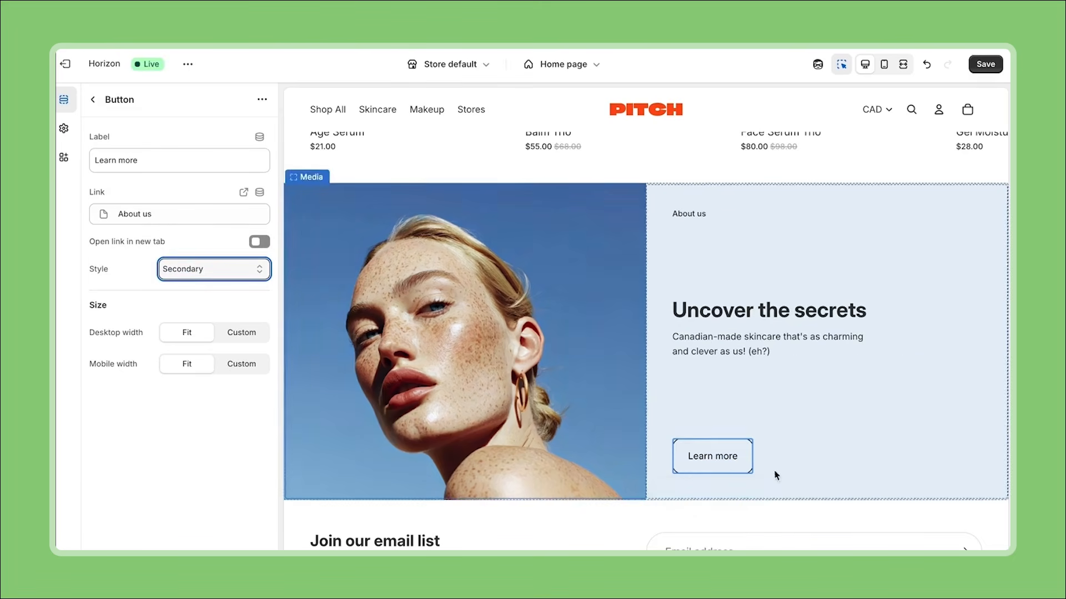
Look over the finished Editorial section in the page preview and save the home page changes
scroll(842, 383, down, 1)
scroll(863, 374, up, 7)
scroll(864, 372, down, 7)
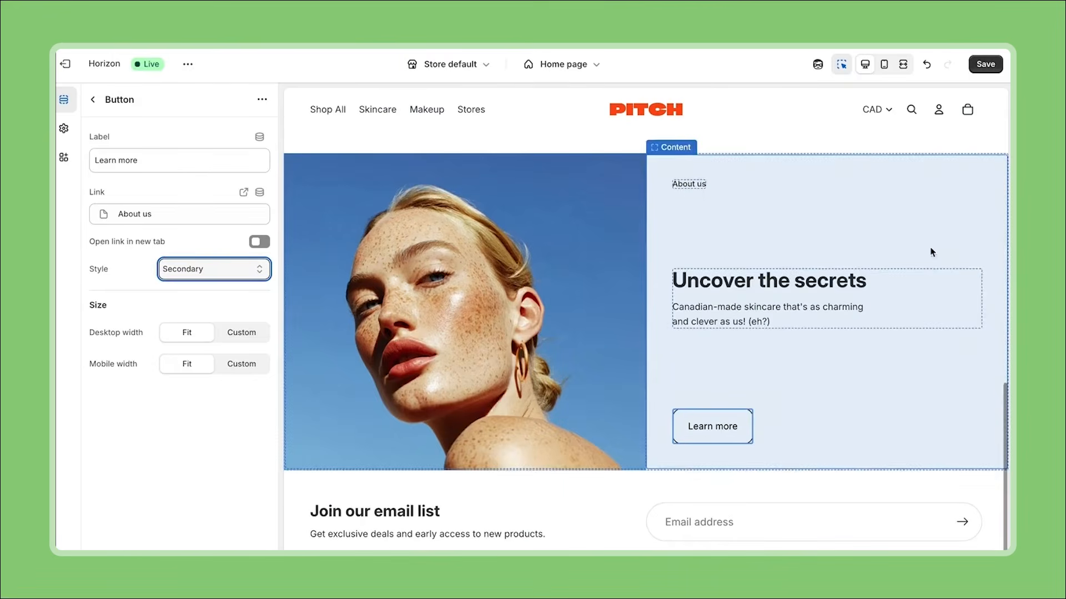
click(985, 64)
Review the saved home page from the hero through the product carousel to the Editorial section
scroll(618, 388, up, 5)
scroll(619, 366, down, 5)
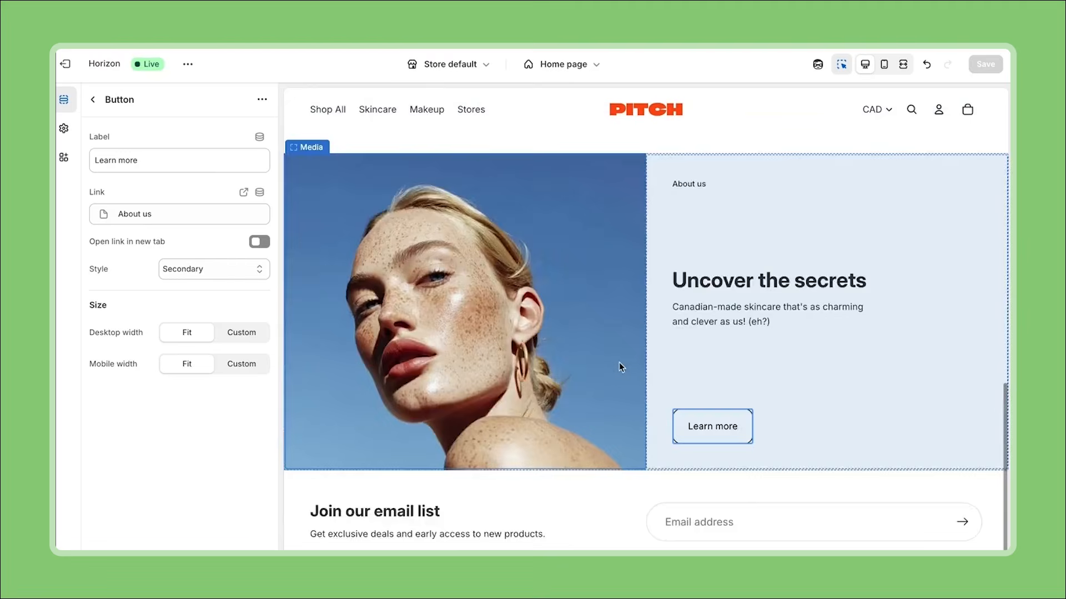
scroll(619, 360, up, 10)
scroll(634, 381, down, 10)
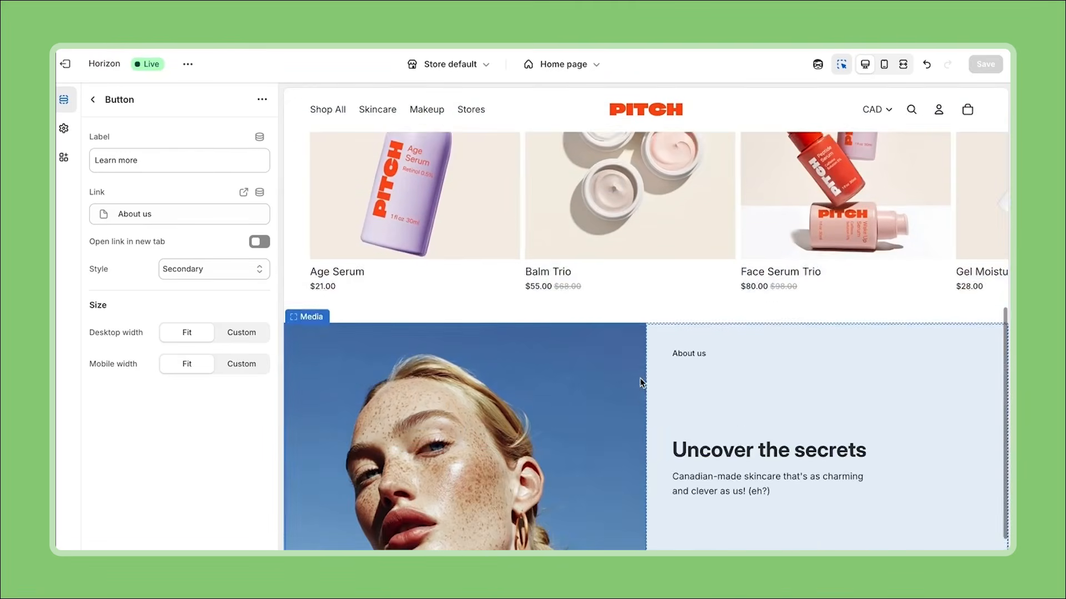
scroll(638, 378, down, 2)
scroll(635, 374, up, 12)
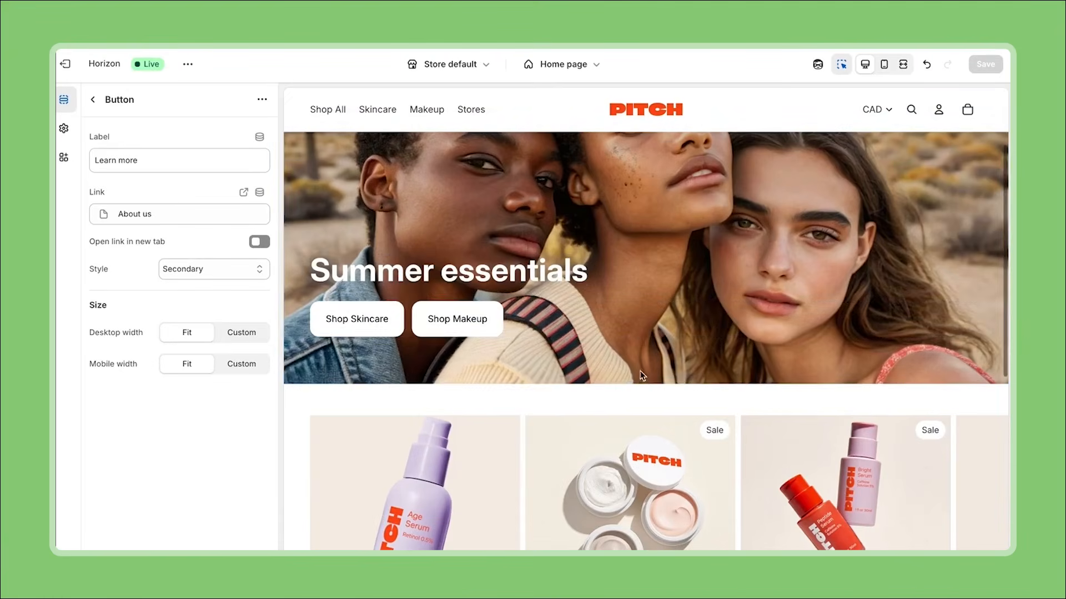
scroll(637, 331, down, 2)
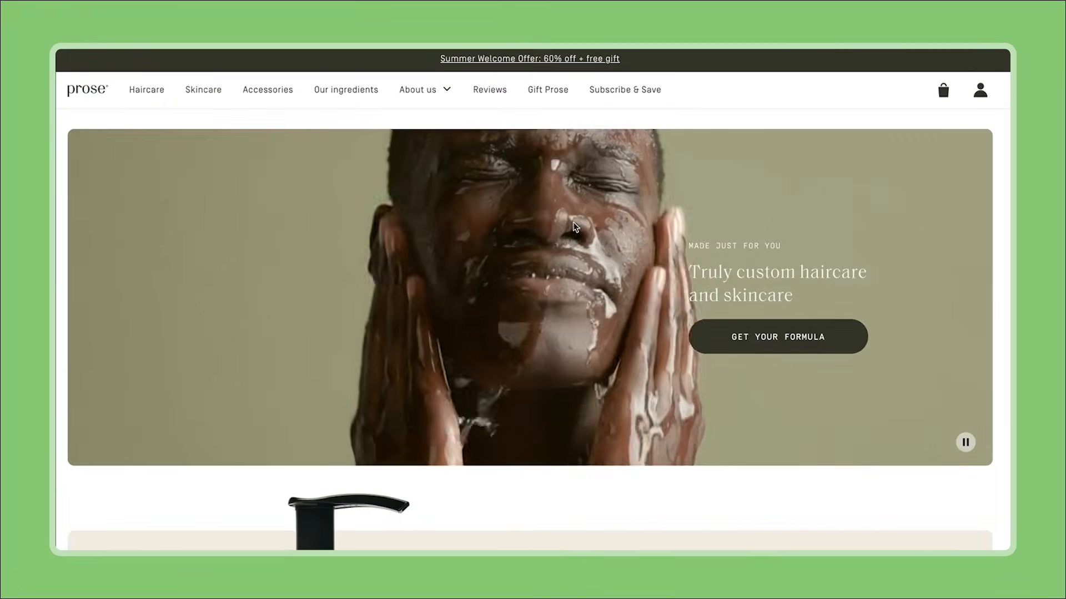
Add a Marquee section to the home page between the Featured collection and Editorial sections
scroll(561, 326, down, 10)
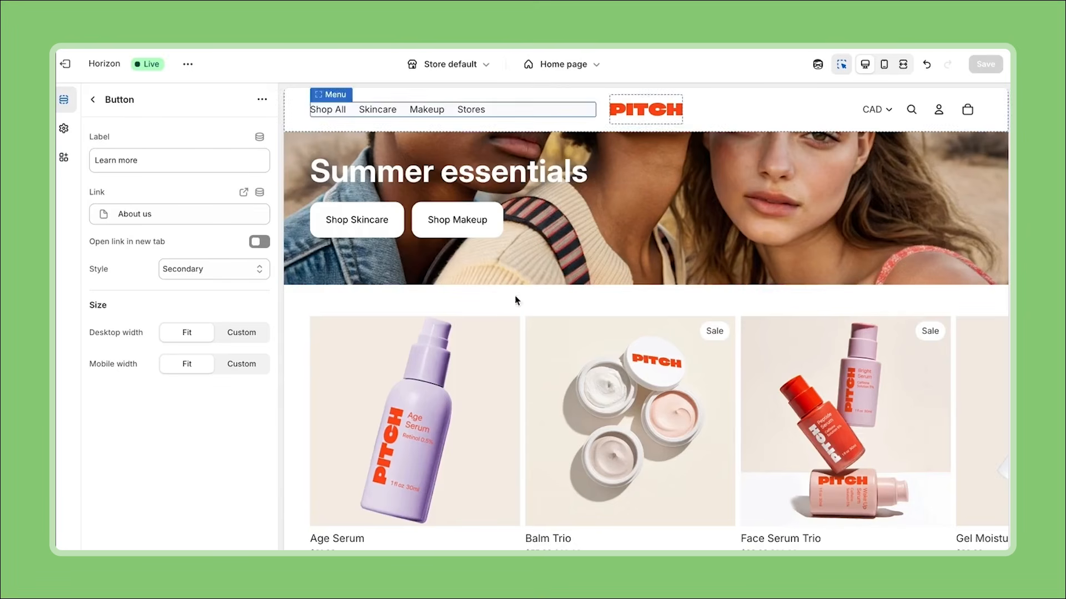
click(93, 99)
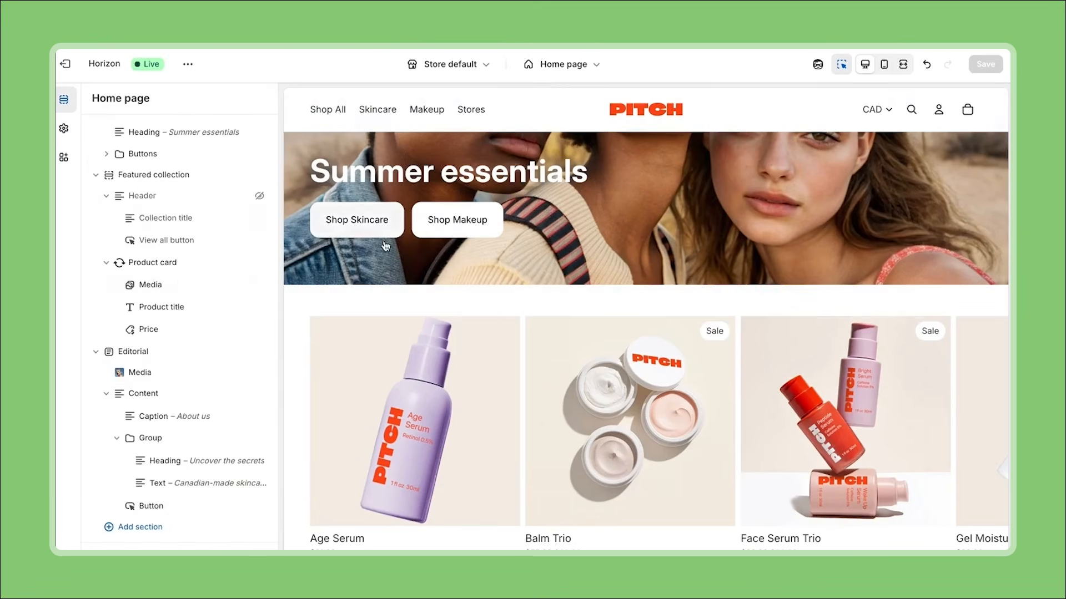
scroll(532, 419, down, 3)
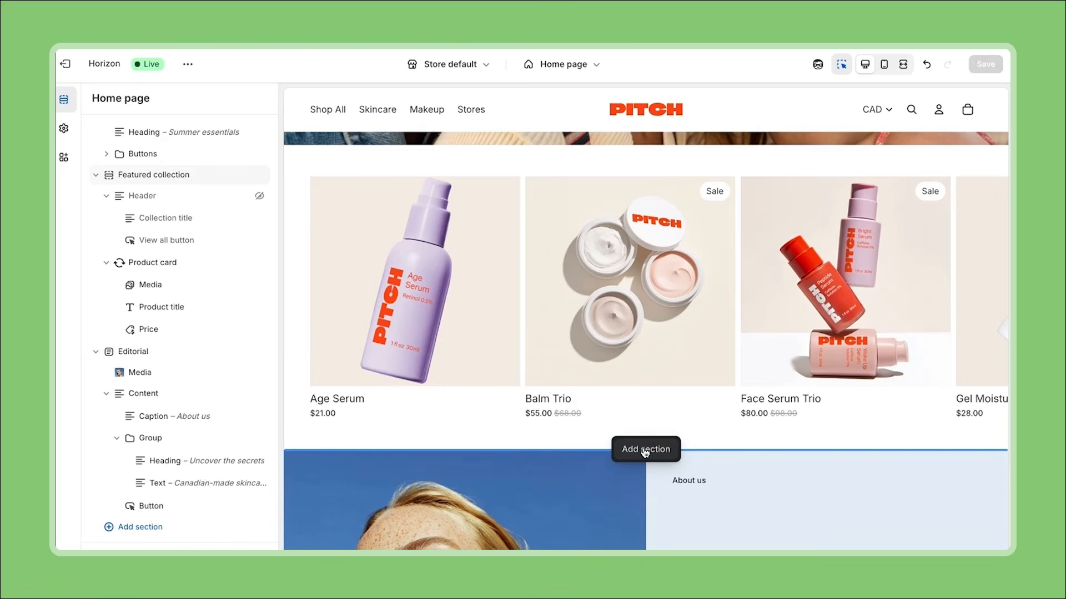
click(645, 453)
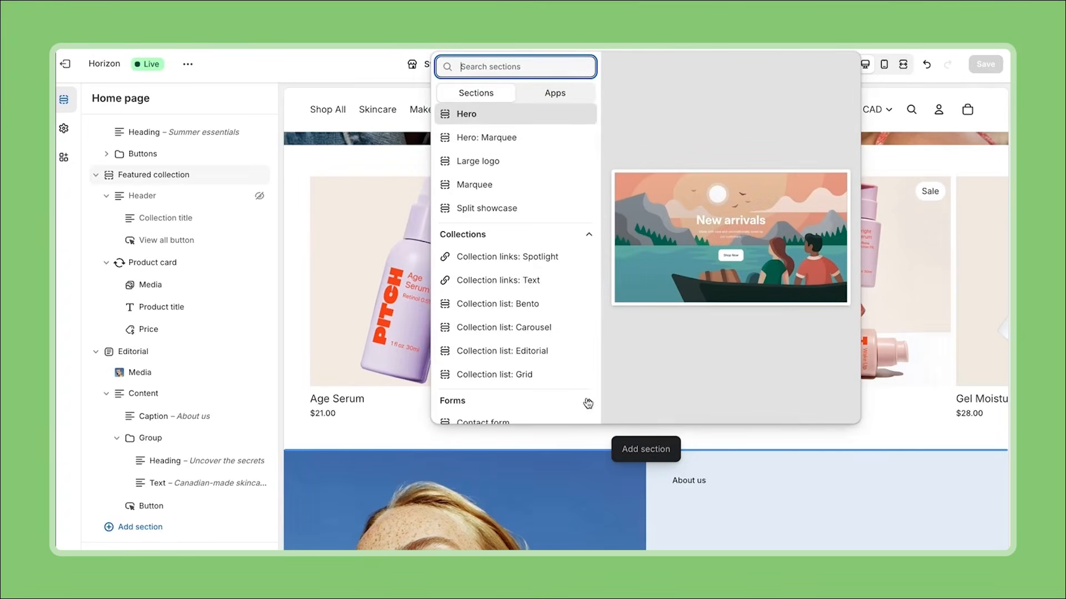
click(493, 187)
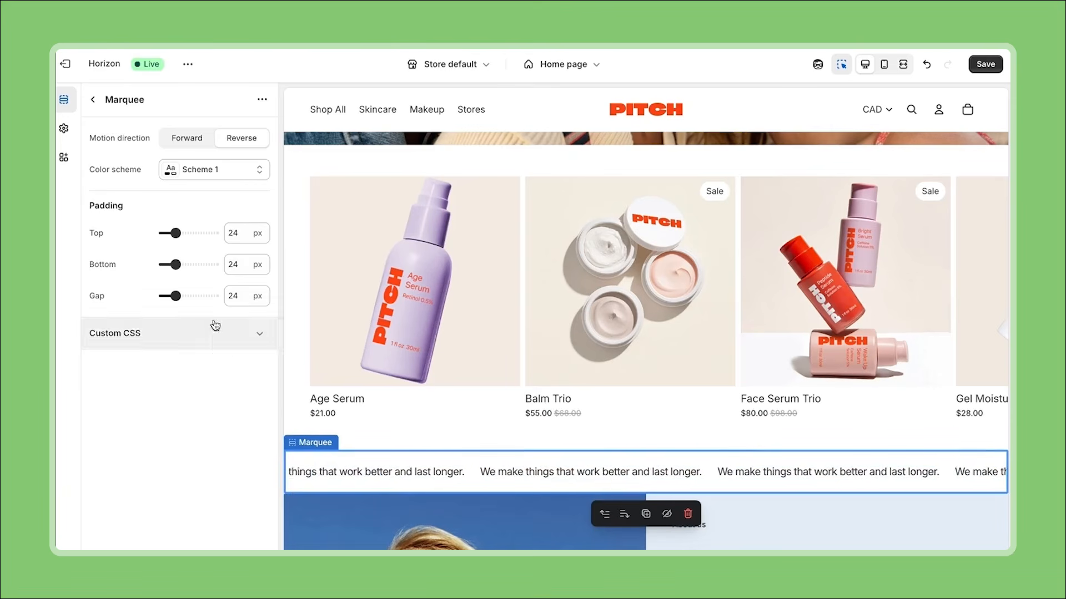
Give the Marquee section color scheme Scheme 2 and set its gap to 43 px
click(226, 173)
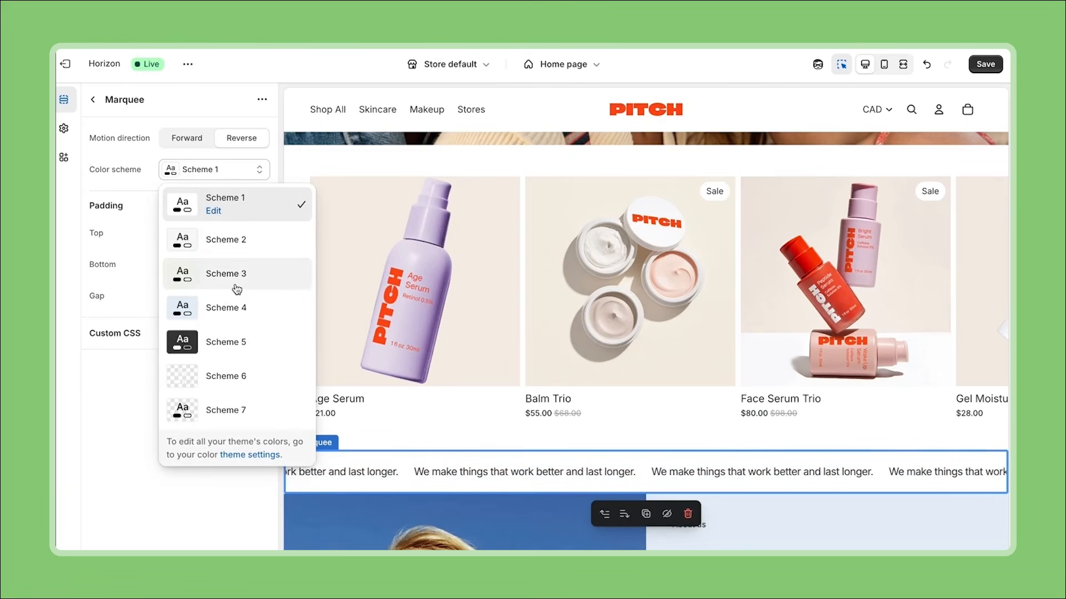
click(226, 342)
click(243, 238)
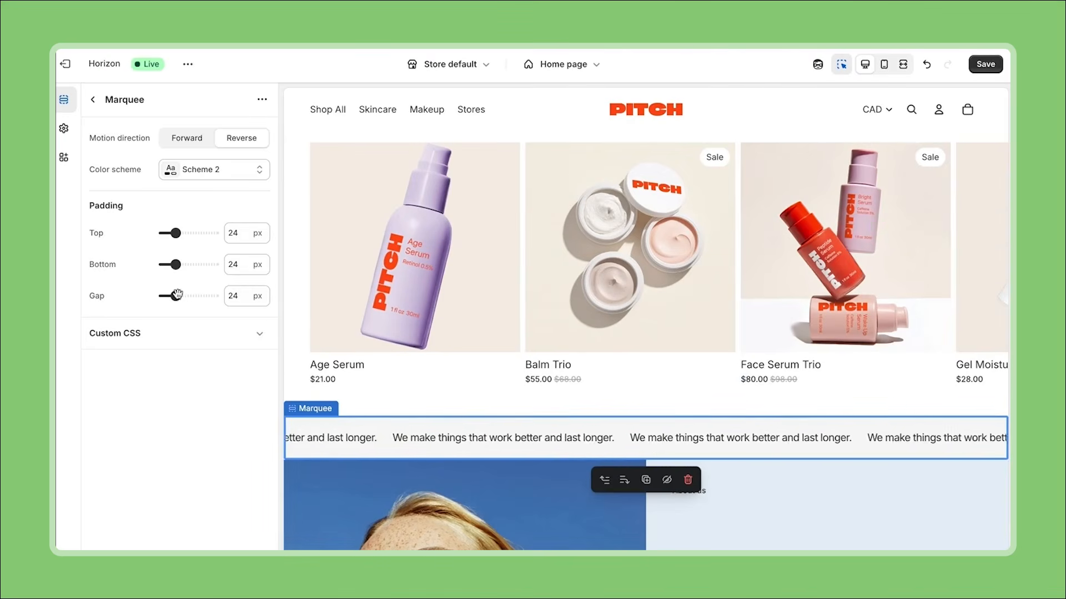
drag(175, 296, 186, 296)
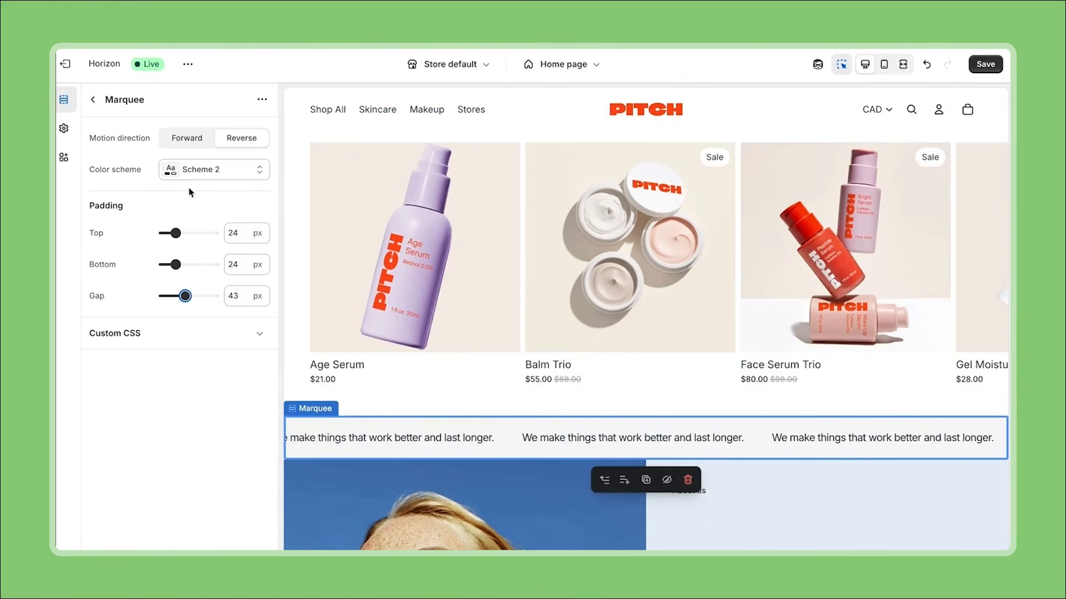
Change the marquee's text to "Skincare that lasts longer."
click(94, 100)
click(180, 308)
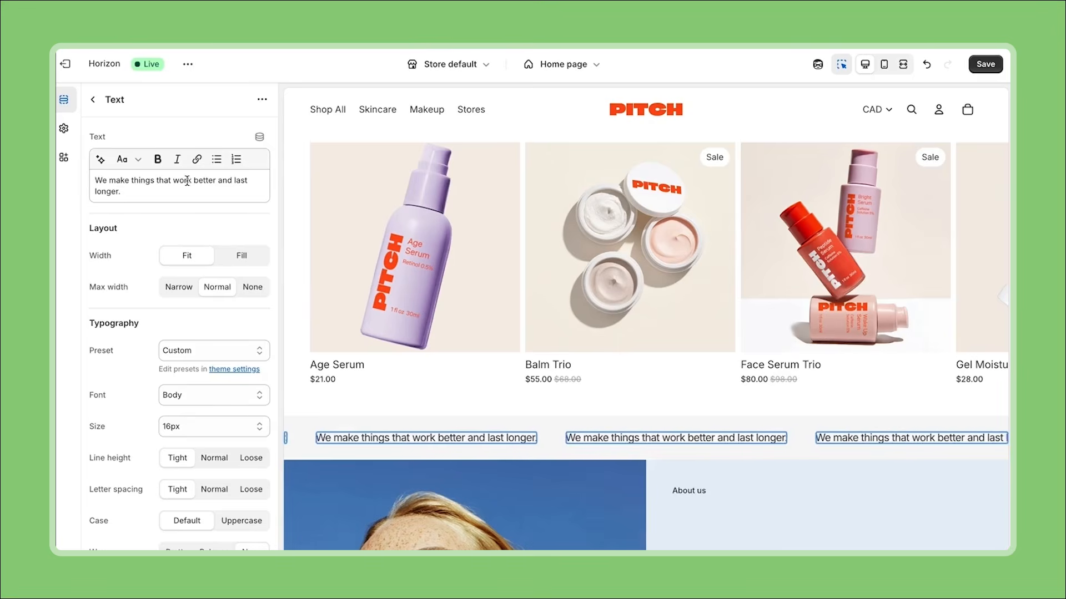
drag(192, 181, 131, 180)
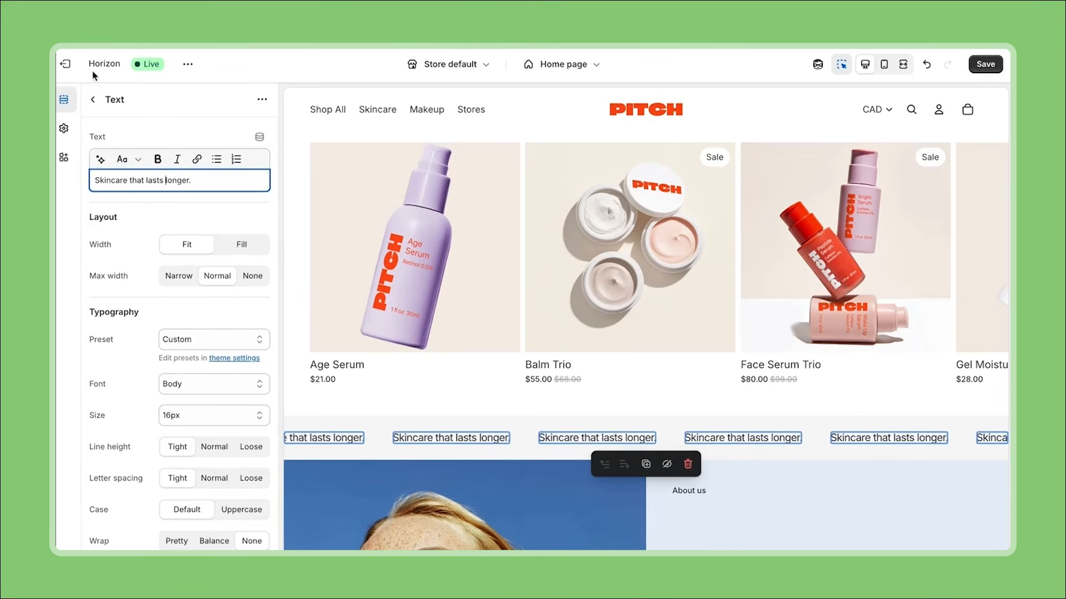
click(93, 100)
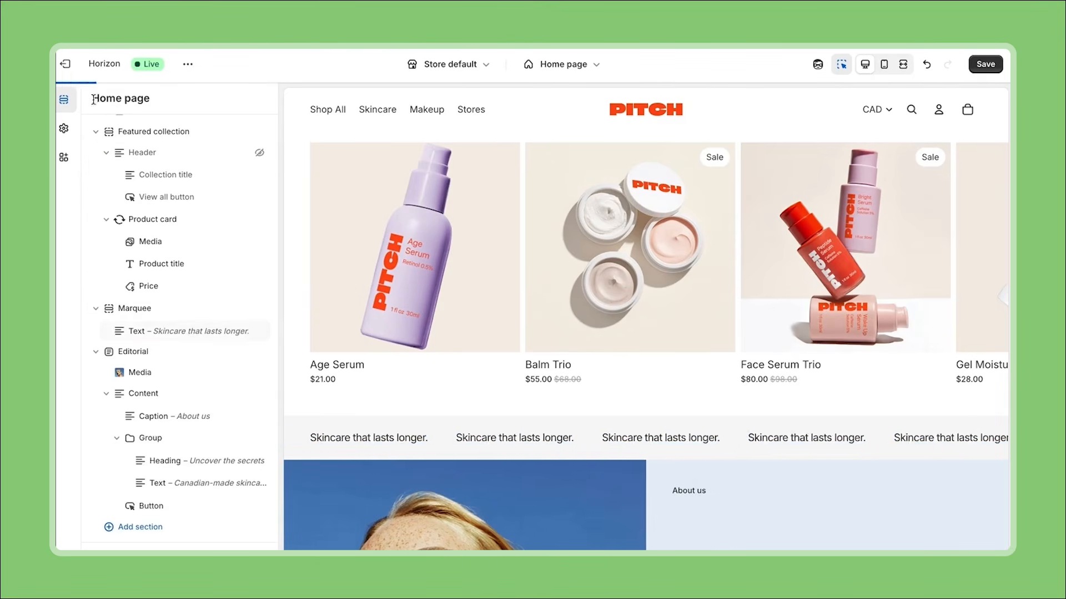
Duplicate the marquee's text block and change the copy's text to "Cruelty-free"
right_click(196, 340)
click(241, 405)
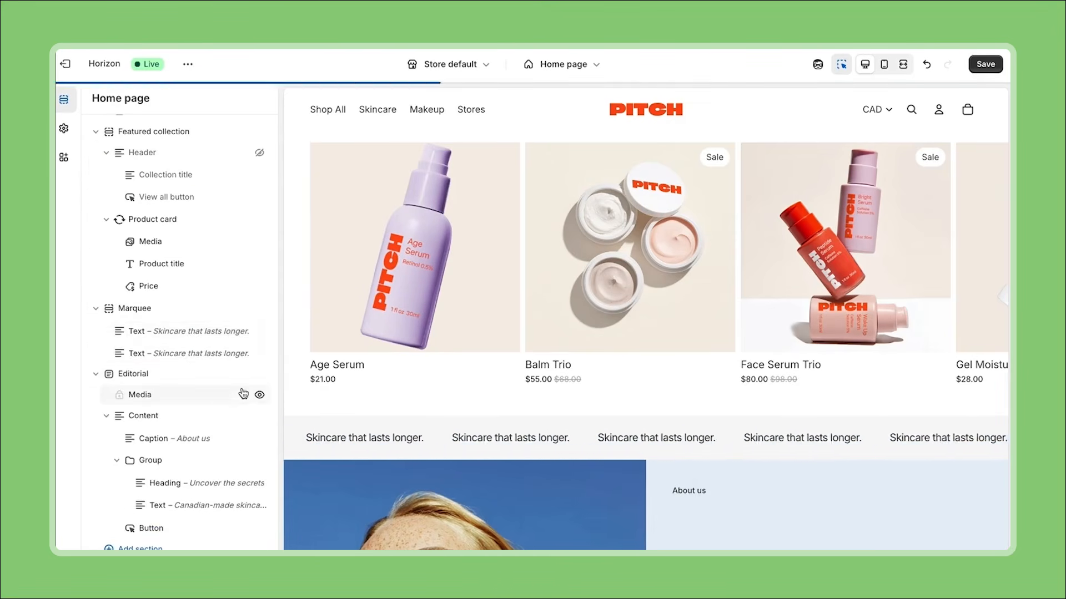
click(190, 353)
triple_click(171, 180)
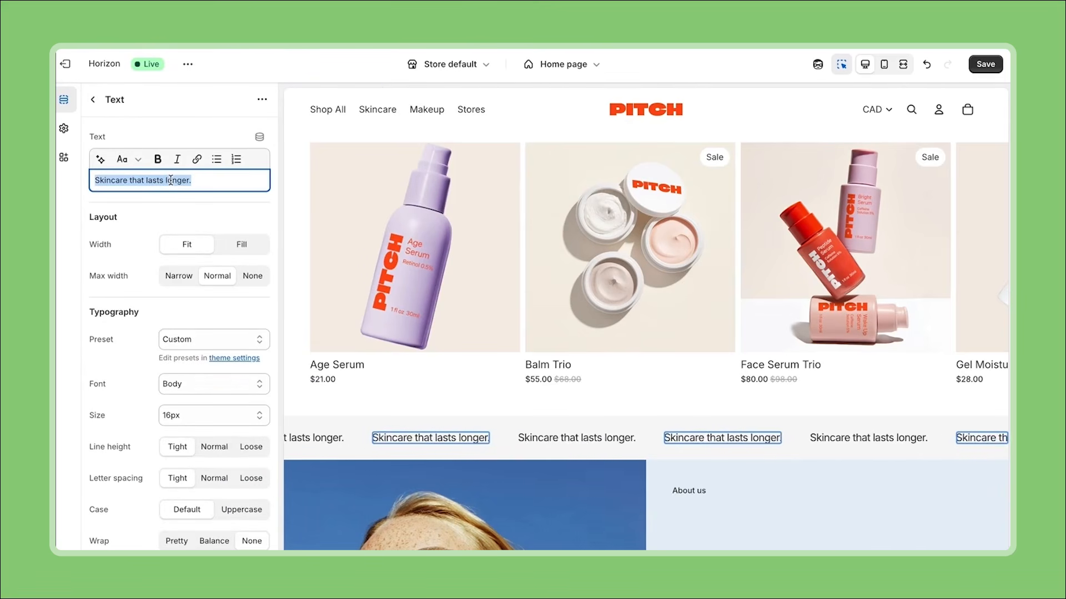
text(Cruelty-free)
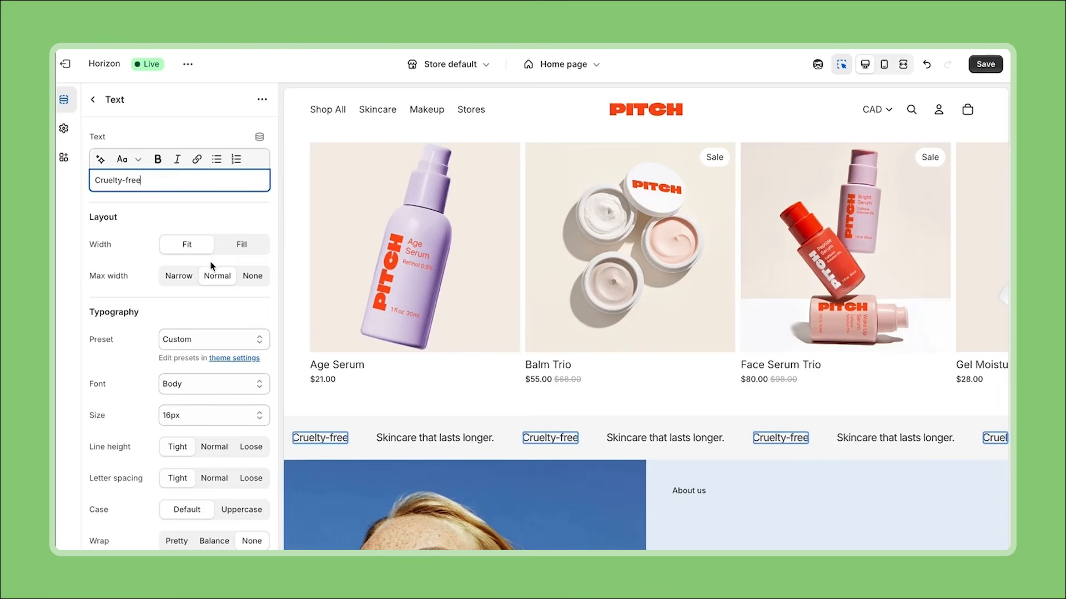
Apply the Heading 6 typography preset to the "Cruelty-free" marquee text
click(242, 341)
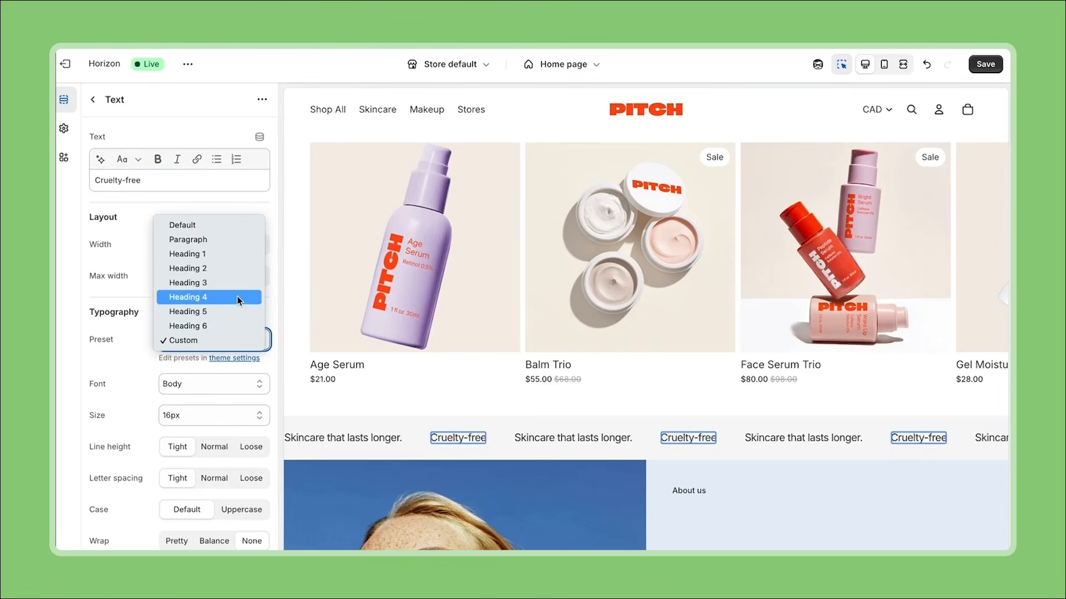
click(241, 326)
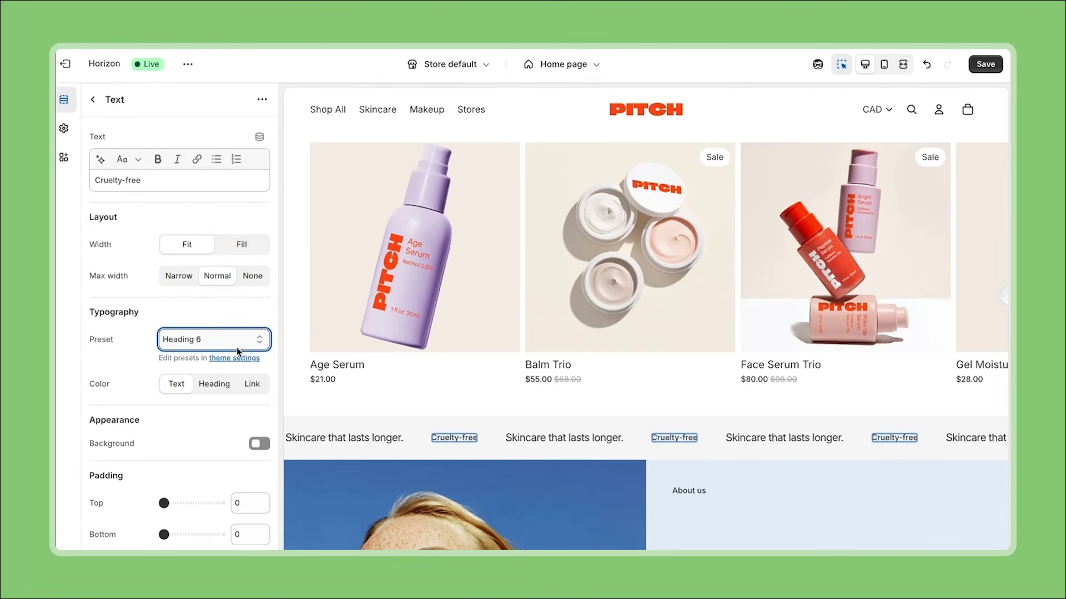
click(238, 220)
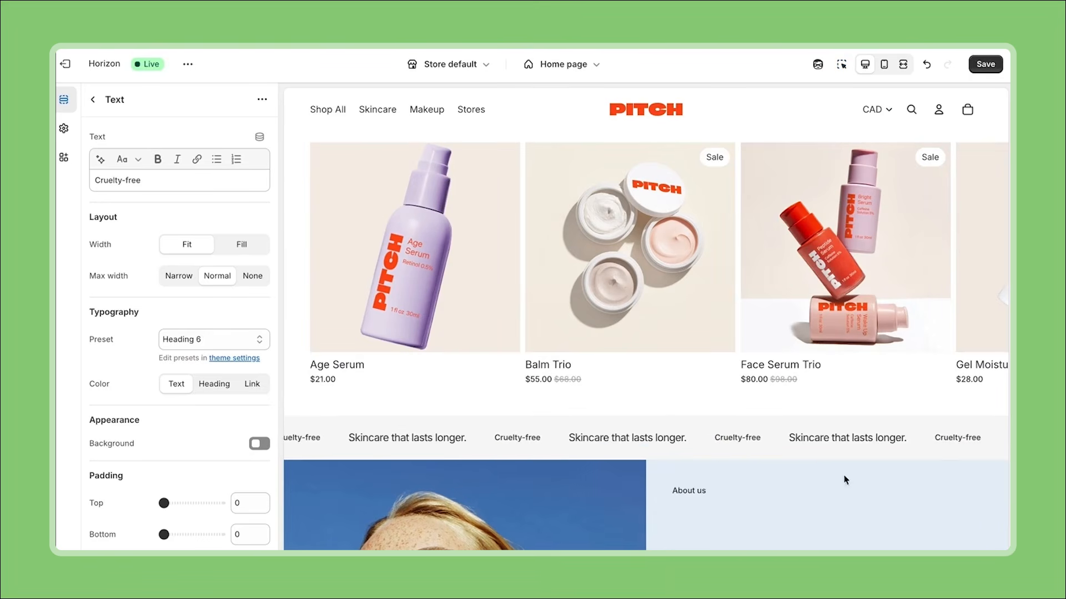
Check the home page, including the marquee, in the mobile preview and return to the desktop preview
click(885, 64)
scroll(704, 328, up, 5)
scroll(704, 328, down, 5)
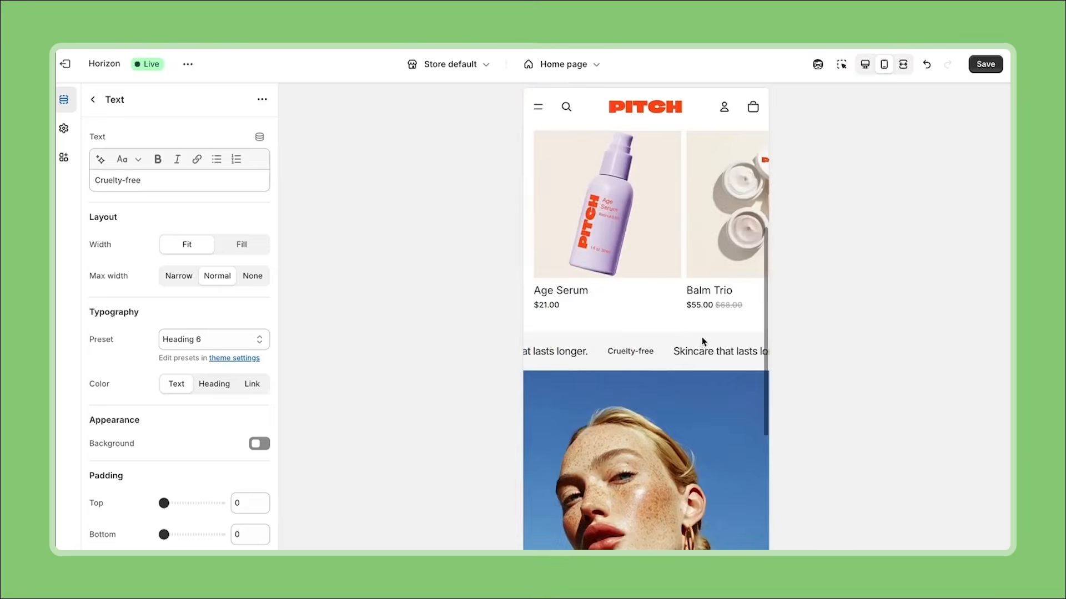
scroll(704, 333, up, 5)
scroll(705, 331, down, 6)
scroll(707, 331, down, 3)
scroll(707, 328, up, 6)
click(864, 64)
scroll(716, 275, down, 6)
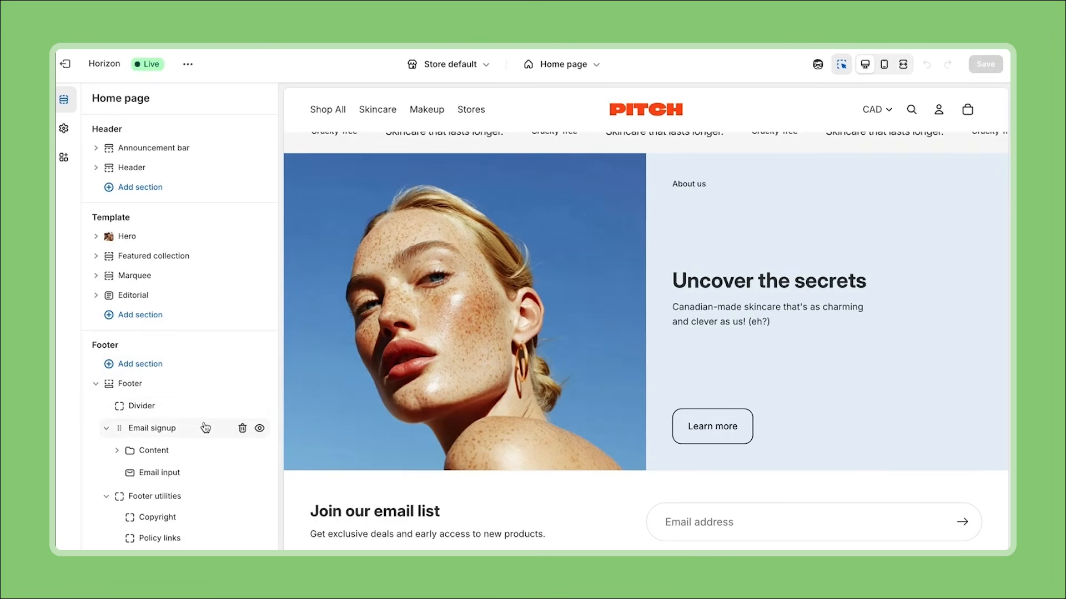
Look through the settings of the Footer section and its Email signup and Footer utilities blocks
click(131, 385)
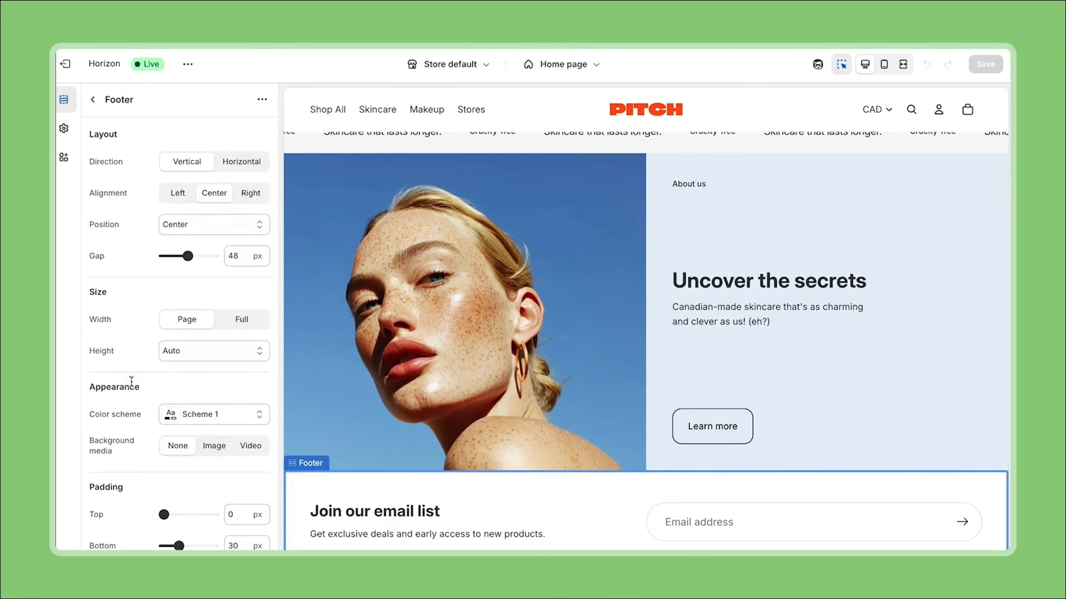
click(93, 100)
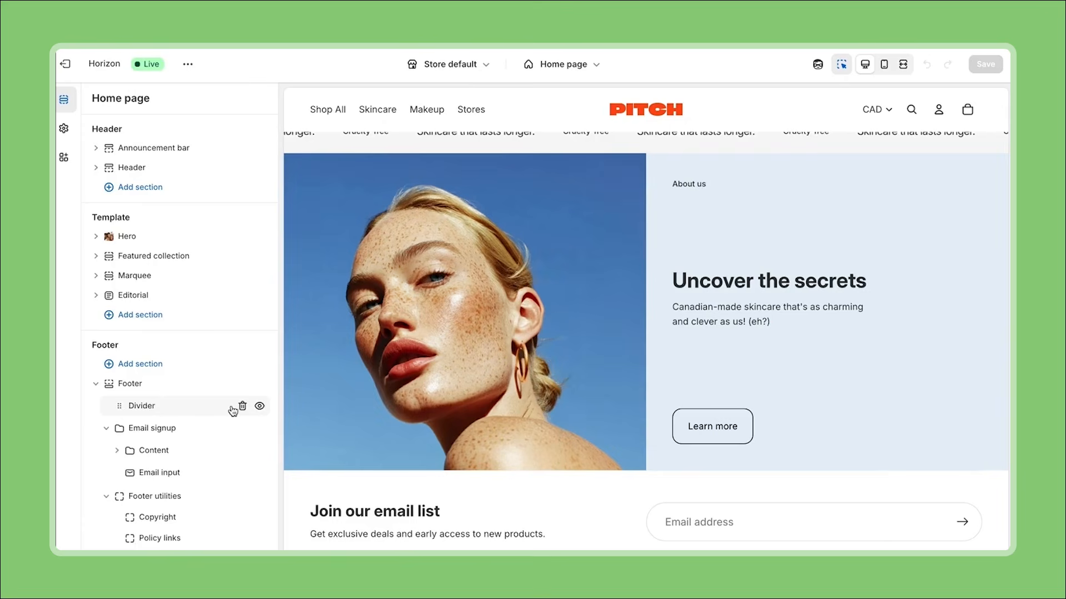
click(197, 429)
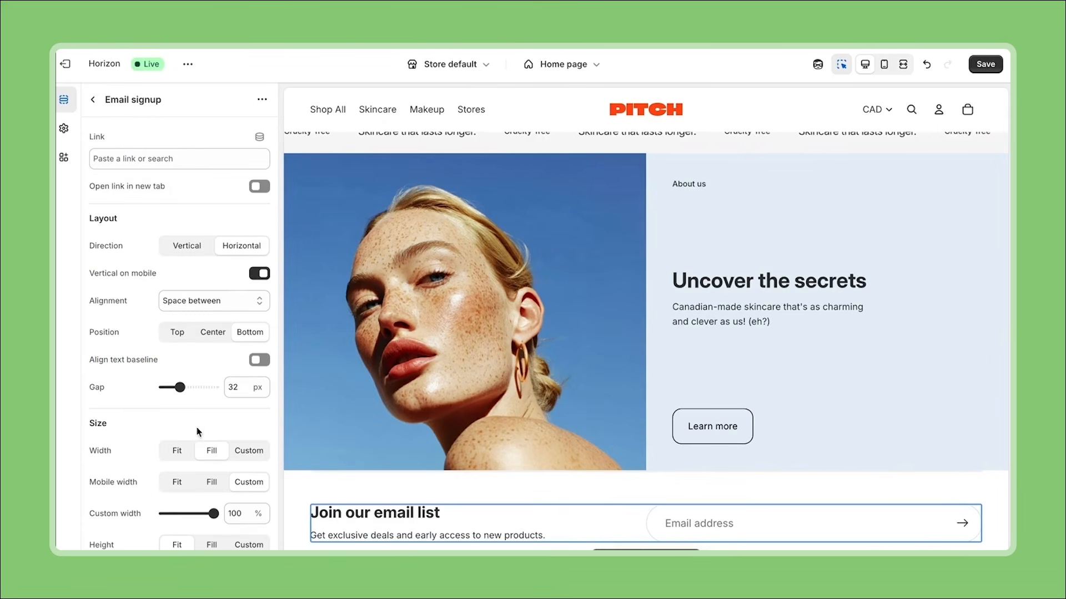
click(91, 101)
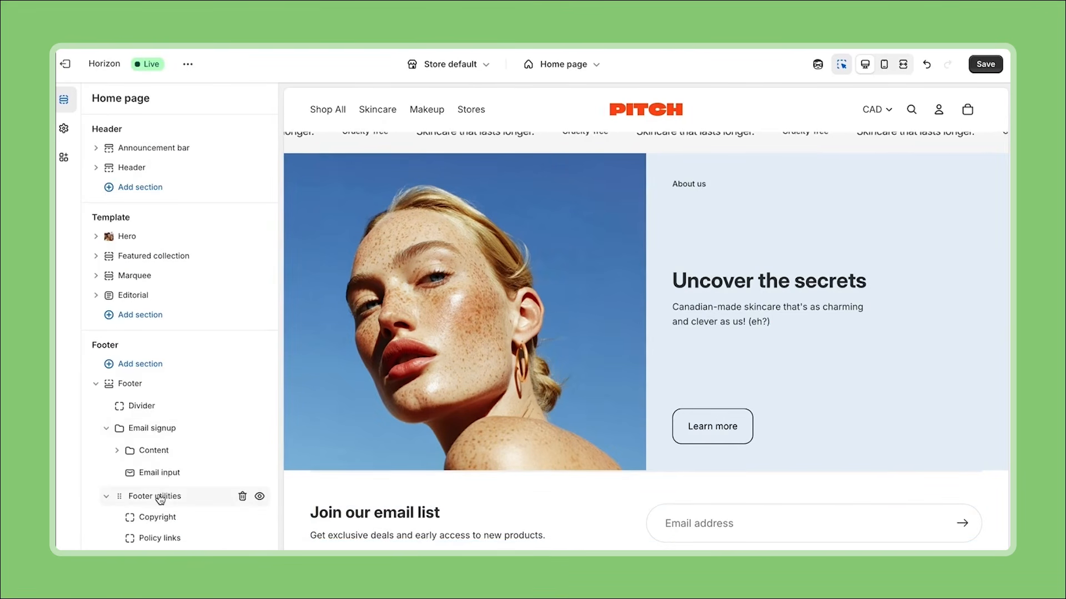
click(160, 498)
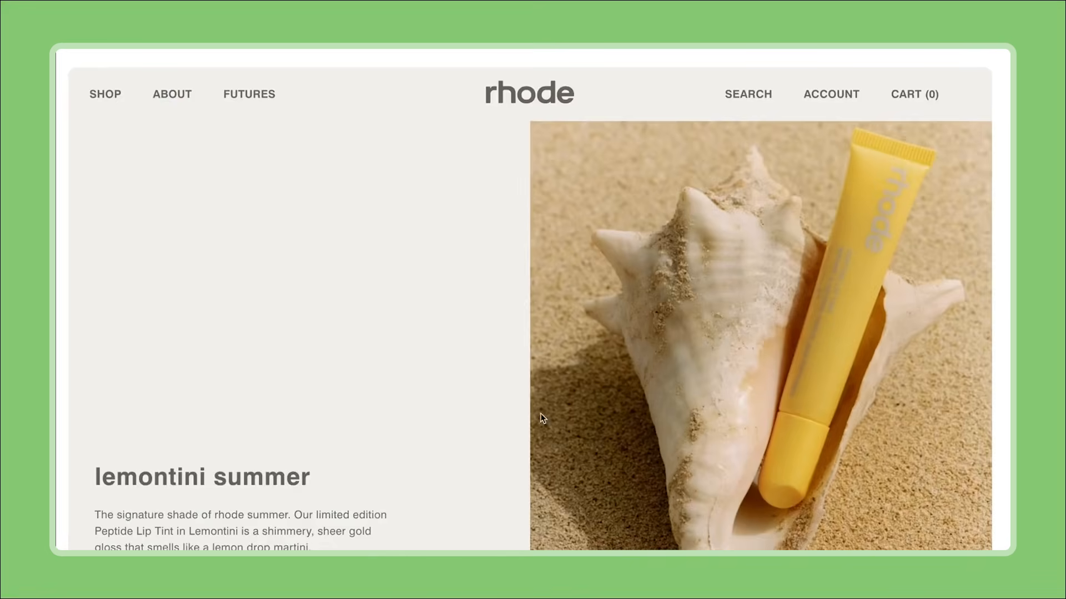
Examine the footer layout on the rhode website, including its large logo, email signup and link columns
scroll(541, 422, down, 20)
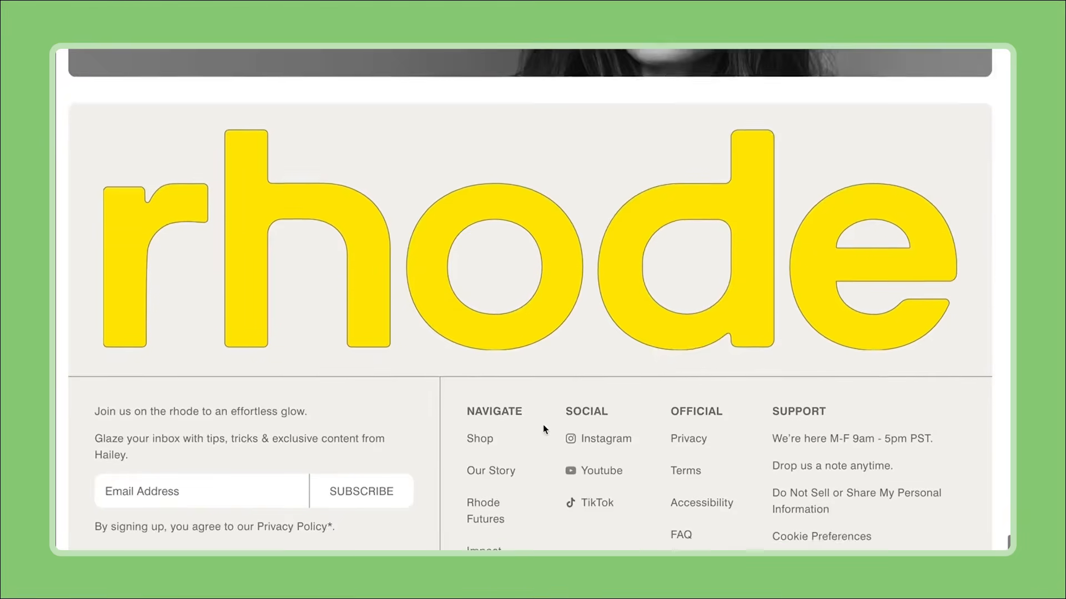
scroll(543, 431, down, 2)
scroll(500, 366, up, 1)
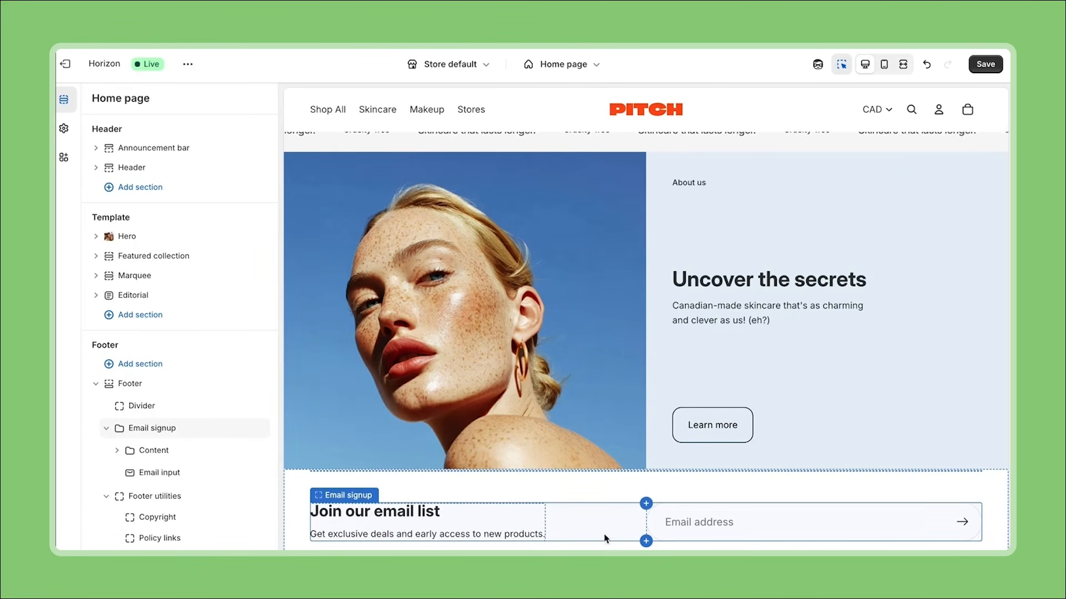
Add a Group block to the footer between the Divider and Email signup blocks
click(190, 417)
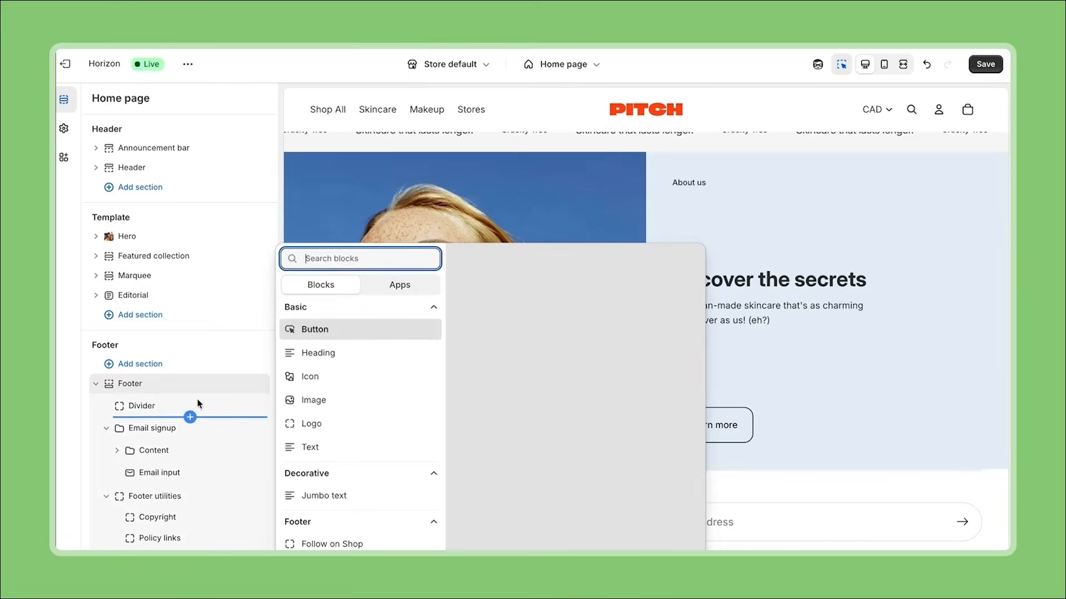
text(gro)
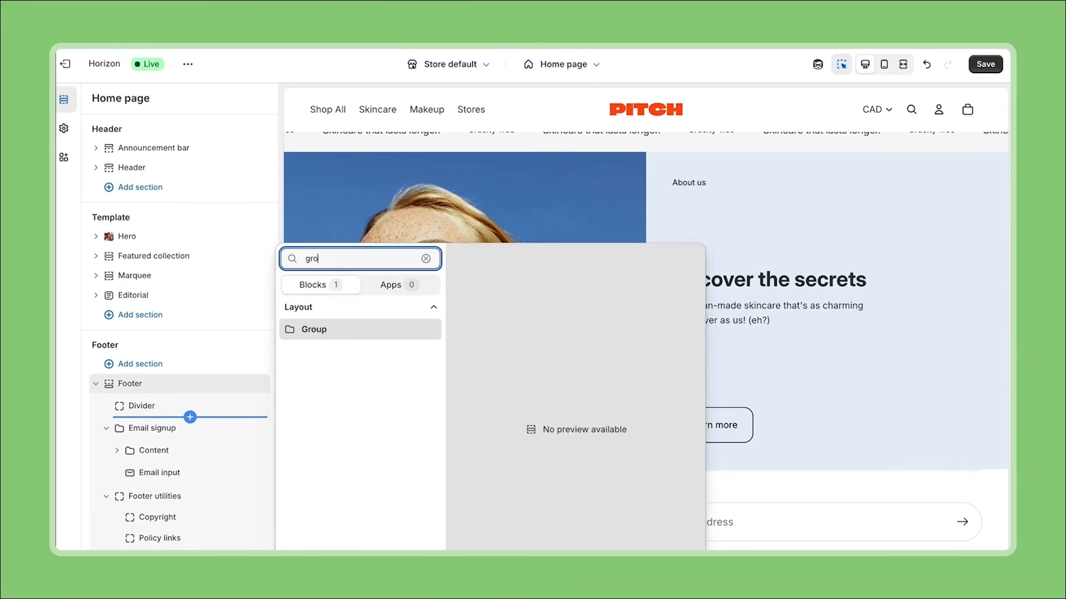
click(313, 330)
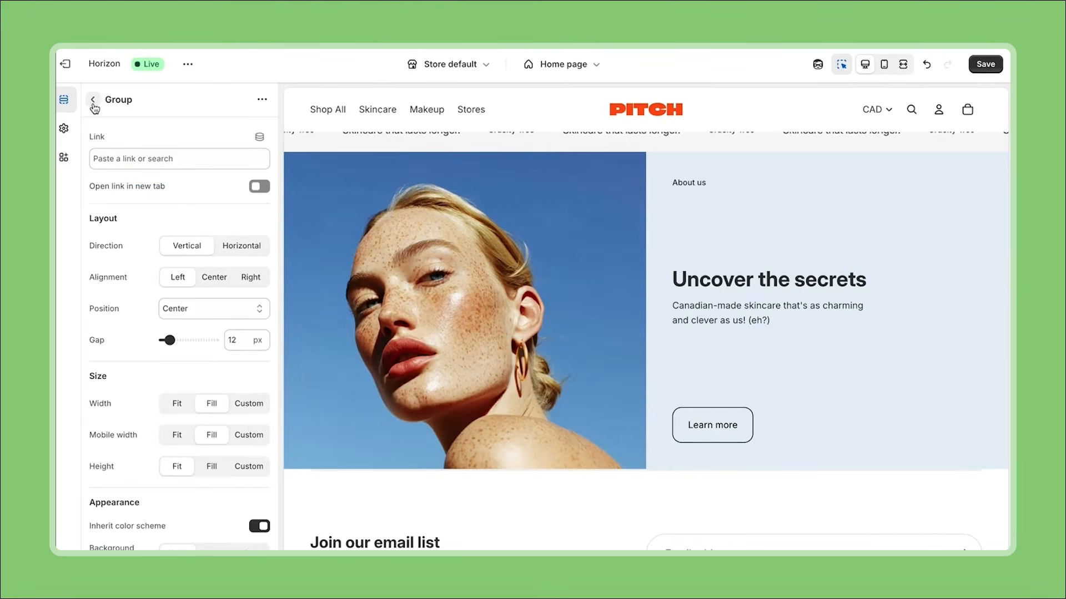
click(94, 104)
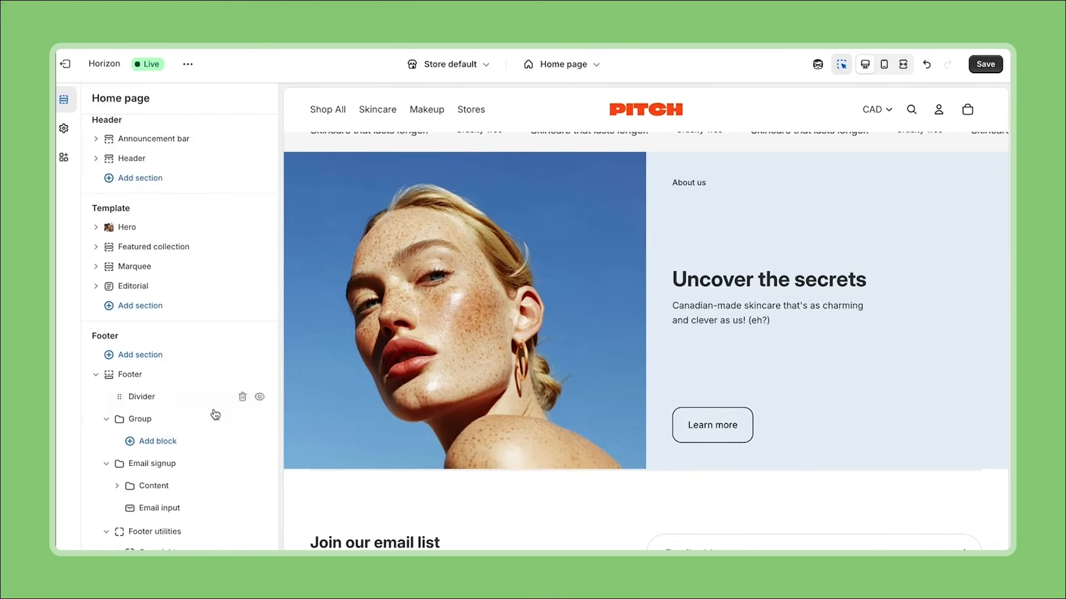
Set the layout direction of the footer's Email signup block to Vertical
click(169, 466)
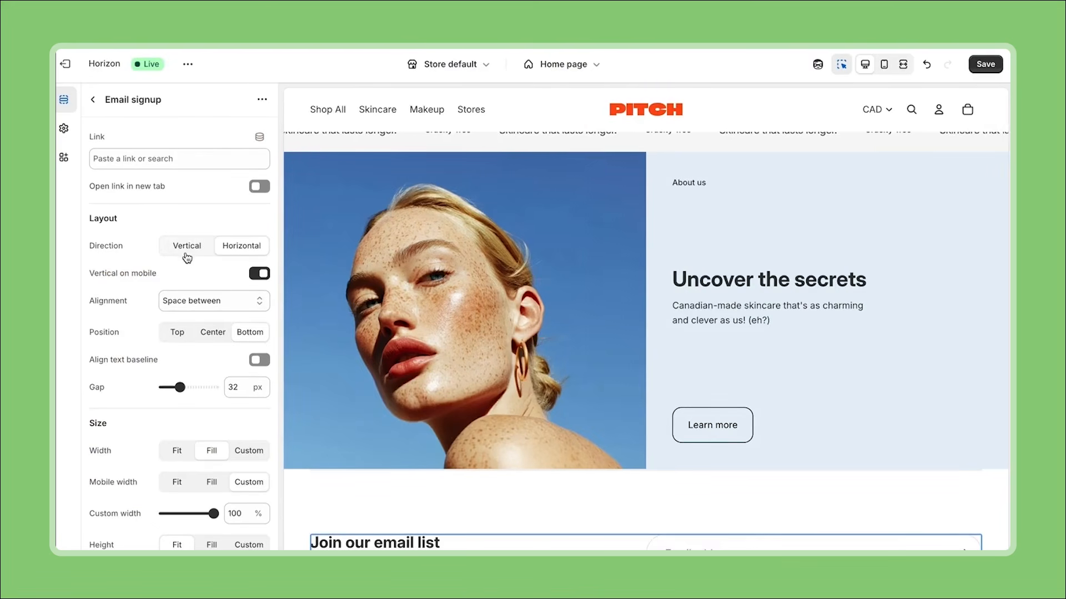
click(190, 247)
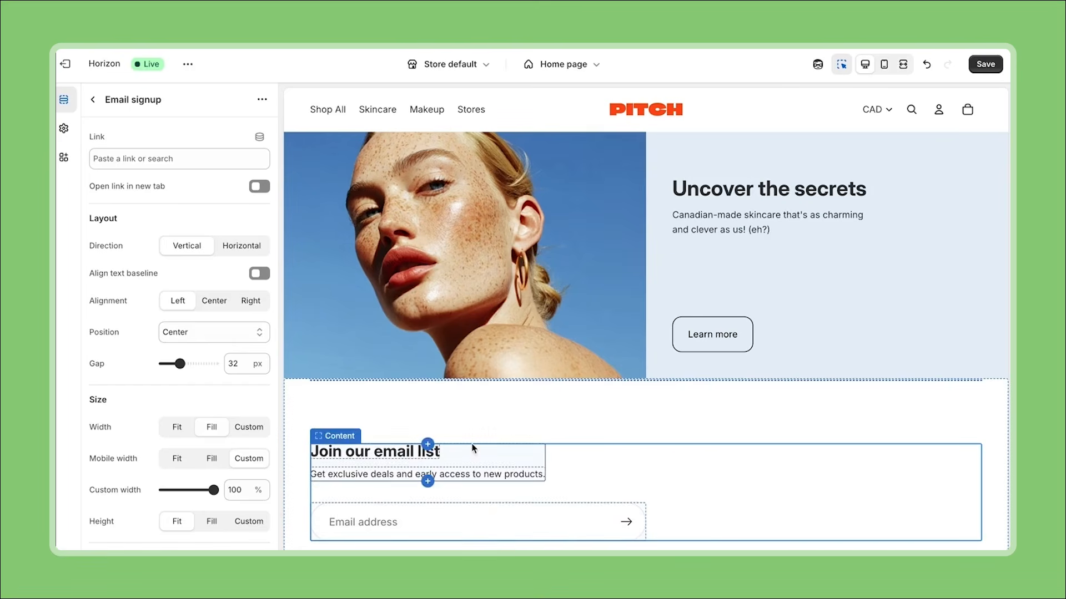
click(93, 99)
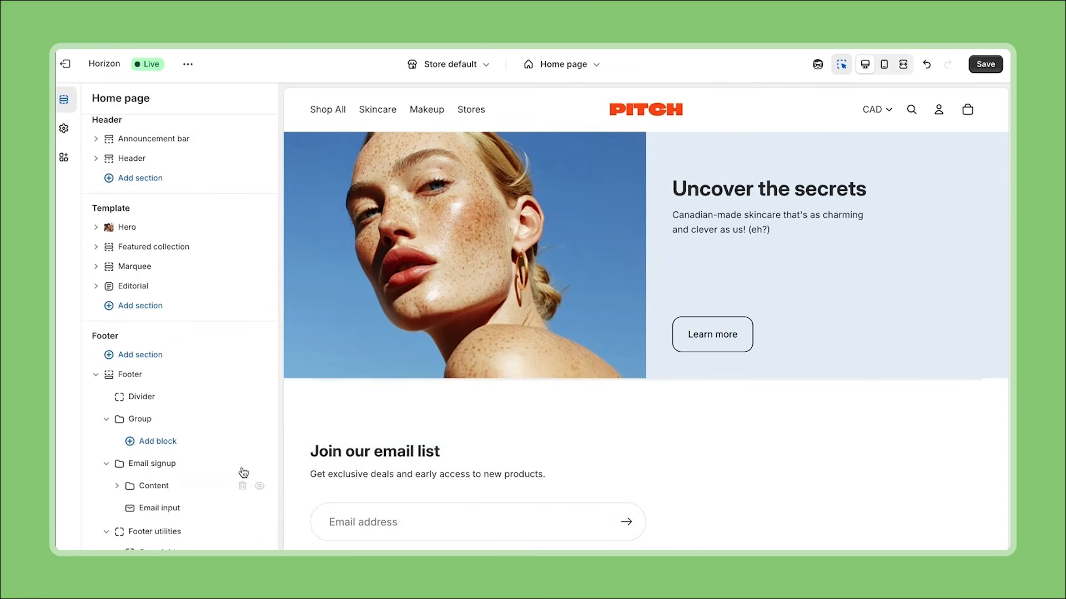
Move the footer's Email signup block into the Group block by pasting a copy inside it and removing the original
right_click(167, 466)
click(227, 252)
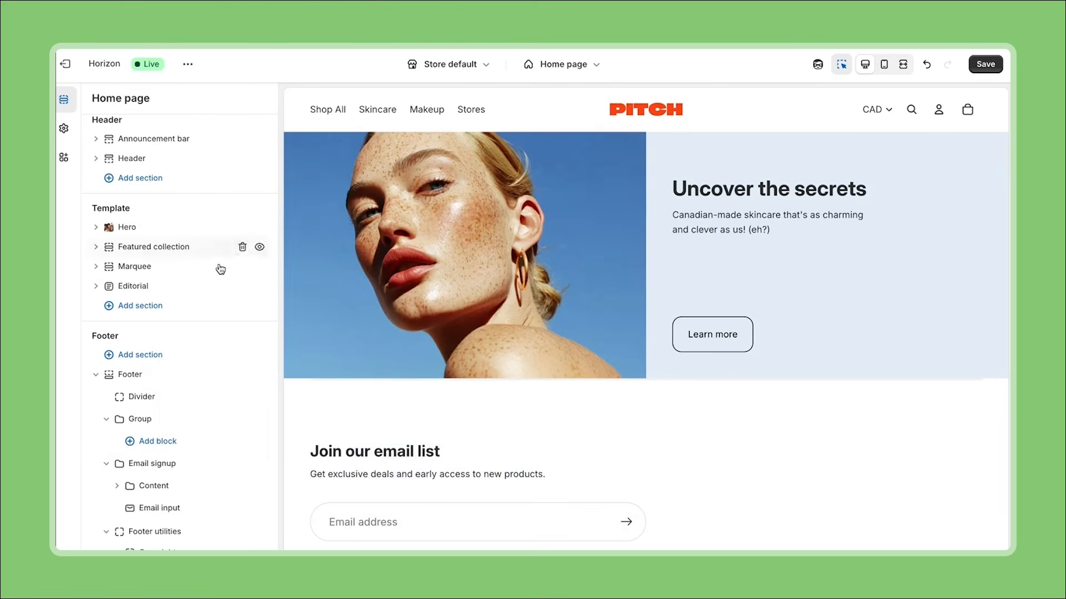
right_click(146, 416)
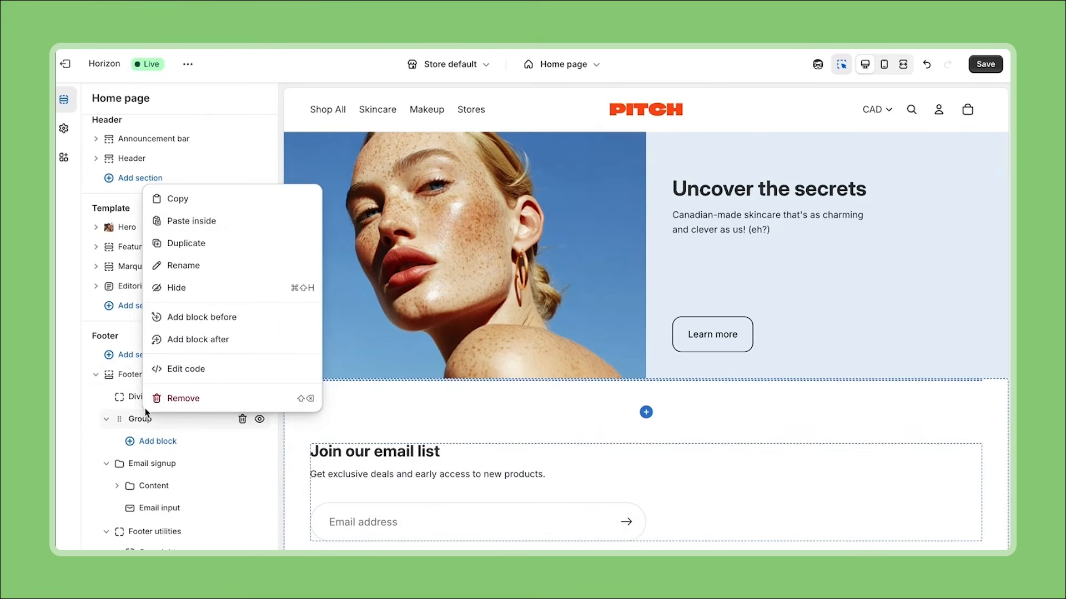
click(201, 224)
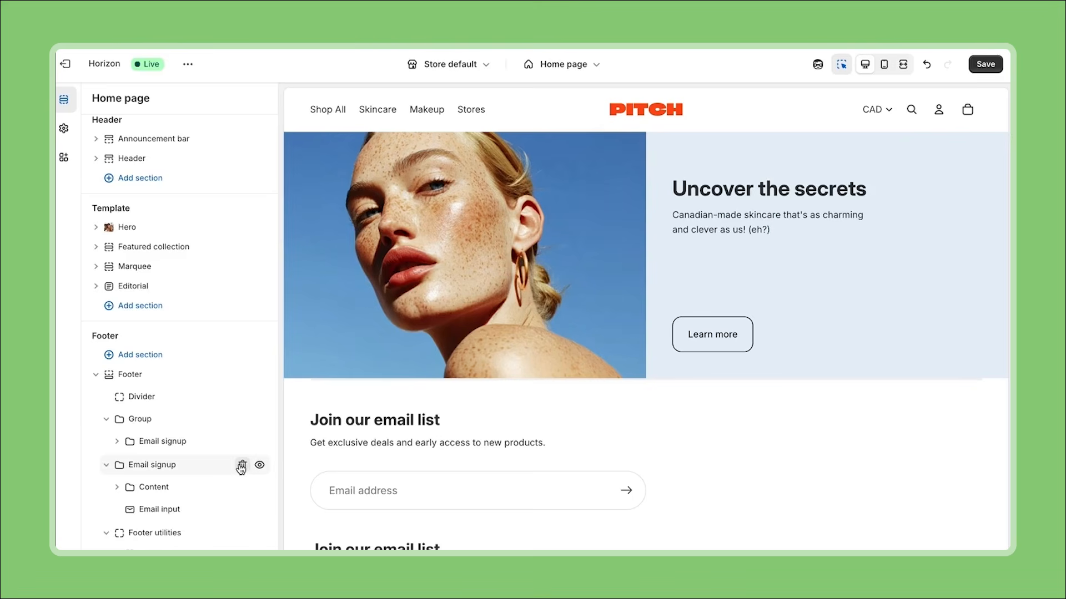
click(241, 466)
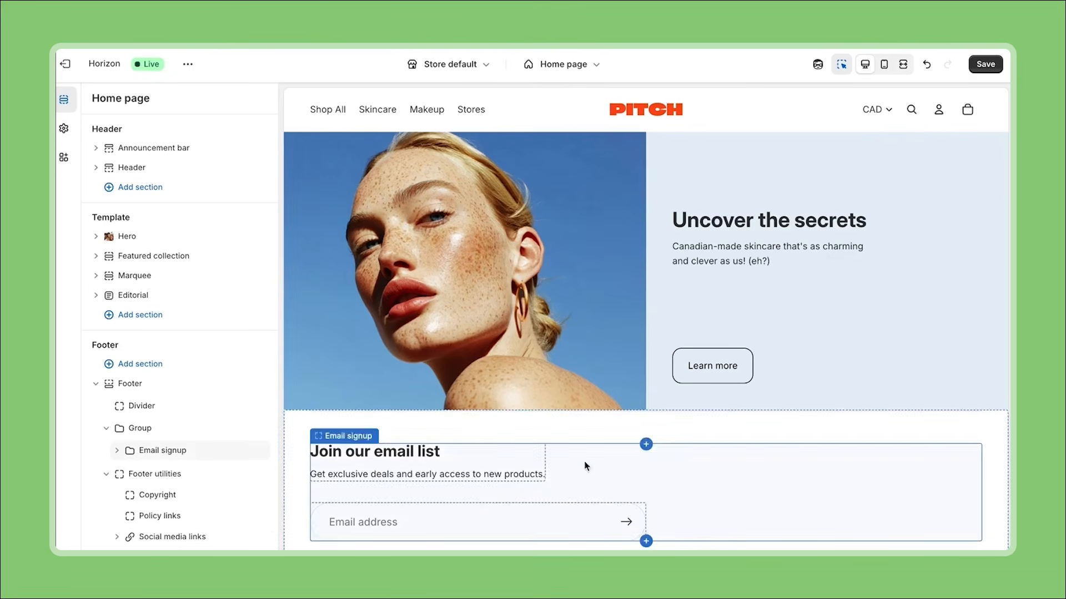
Add a nested Group block inside the footer's Group, above the Email signup block
mouse_move(195, 440)
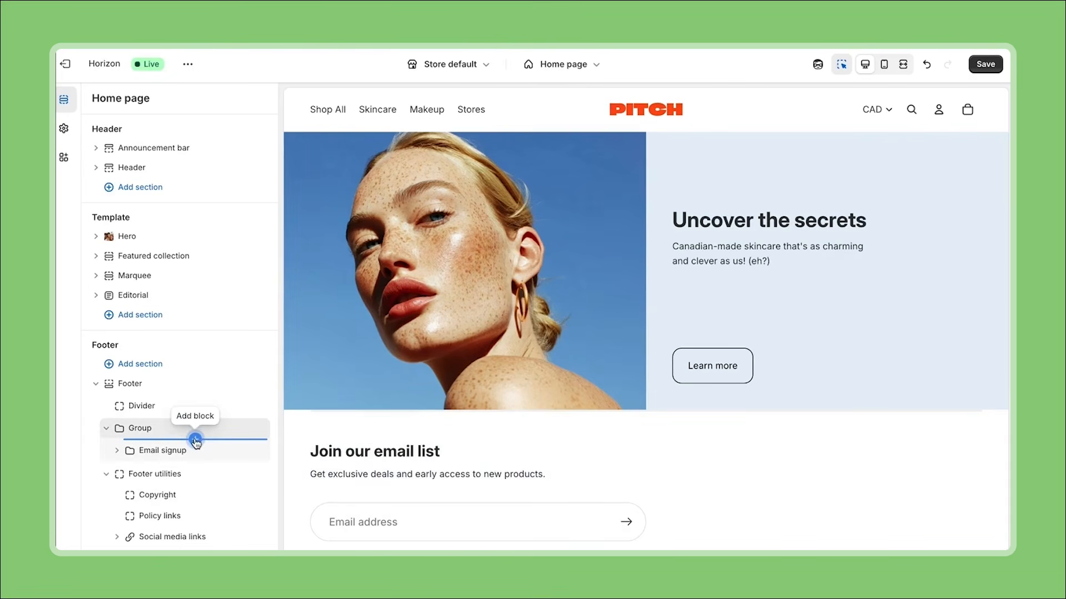
click(195, 440)
text(gr)
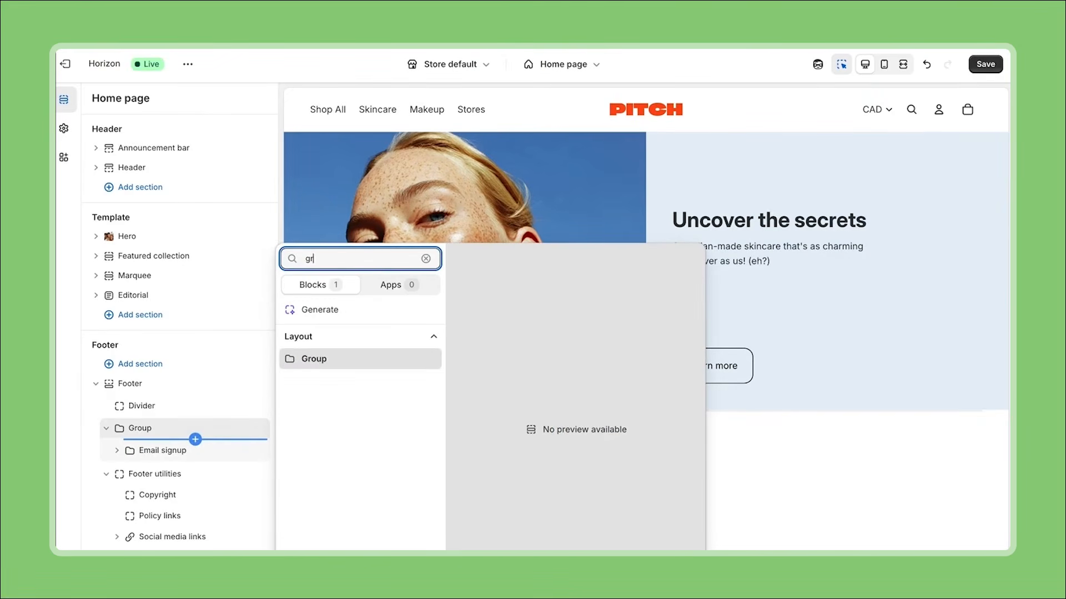
text(o)
click(312, 360)
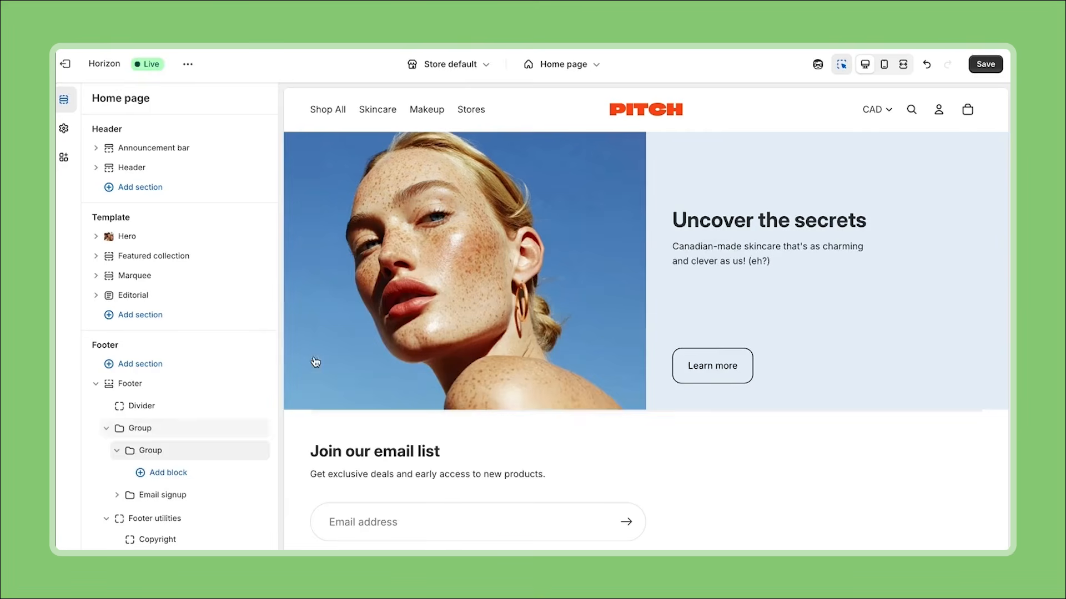
Rename the nested footer group as Menus
click(150, 450)
click(119, 99)
text(Menus)
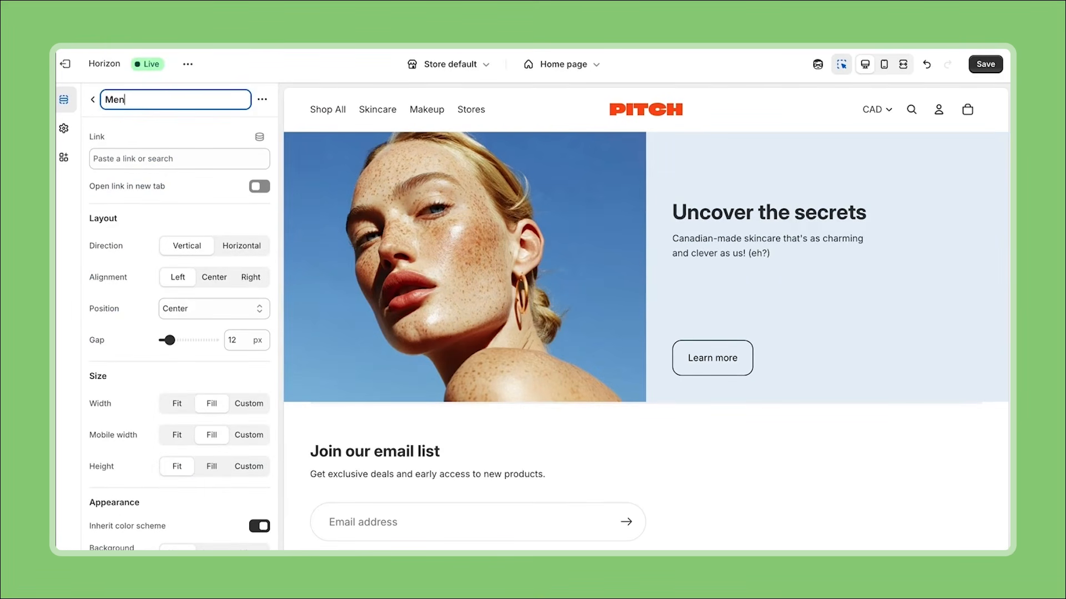
click(95, 103)
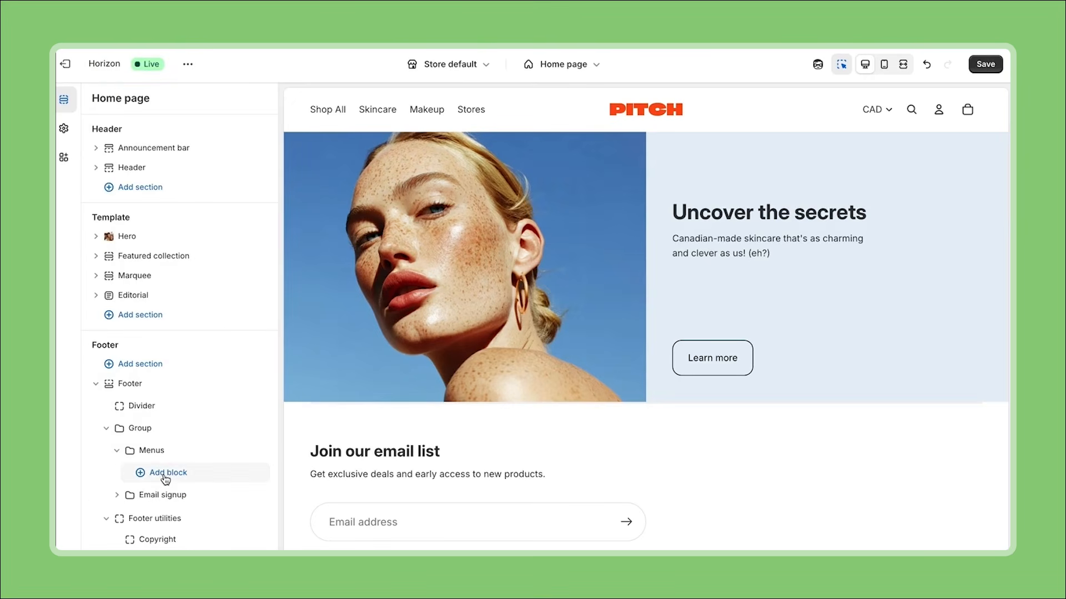
Add a Menu block to the Menus group and assign Footer menu 1 to it
click(170, 475)
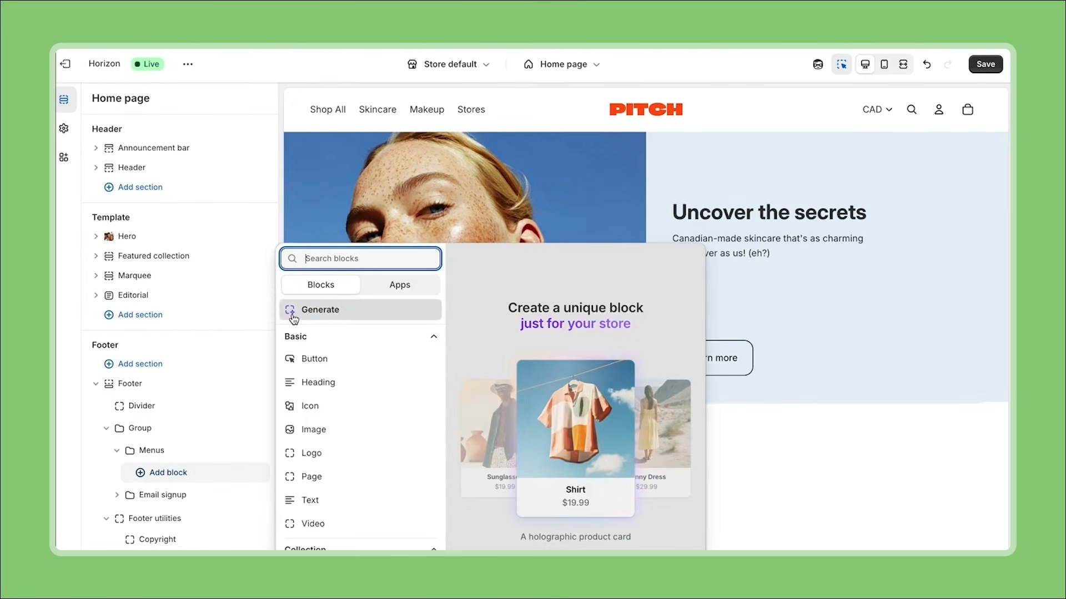
text(men)
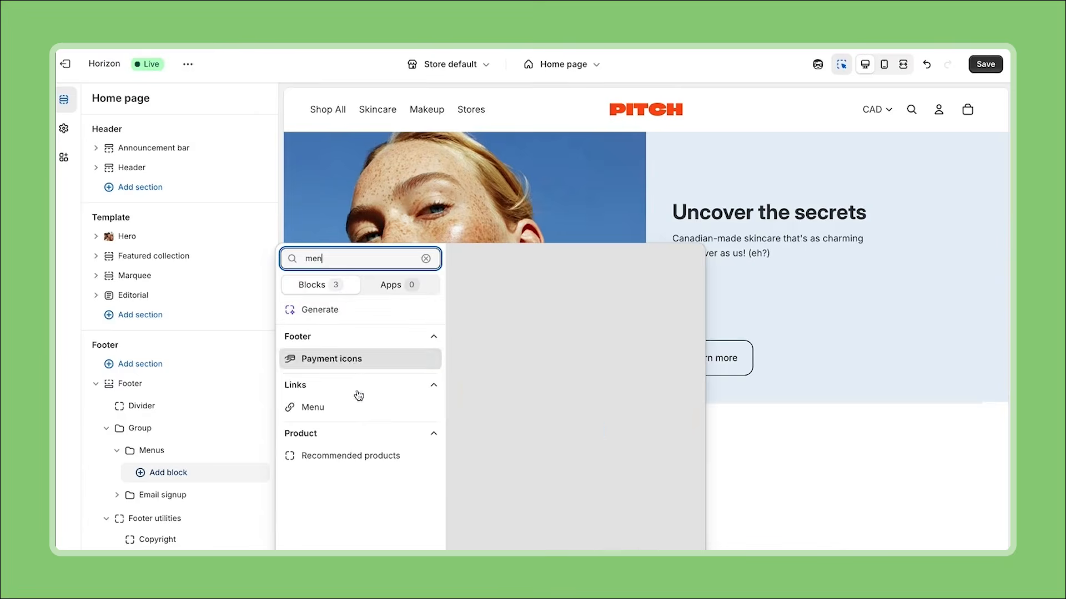
click(355, 410)
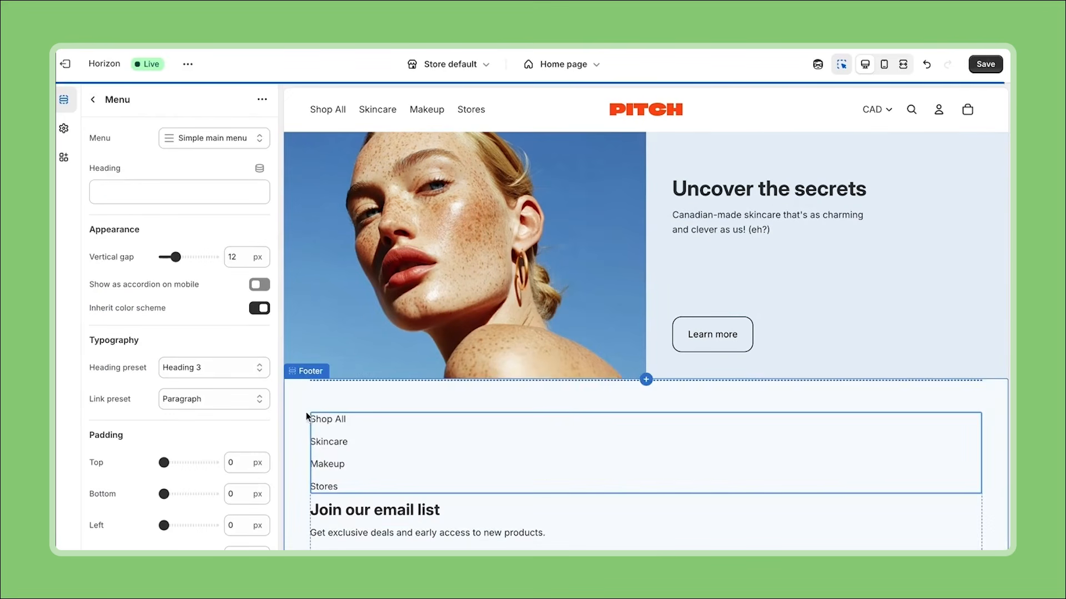
click(257, 138)
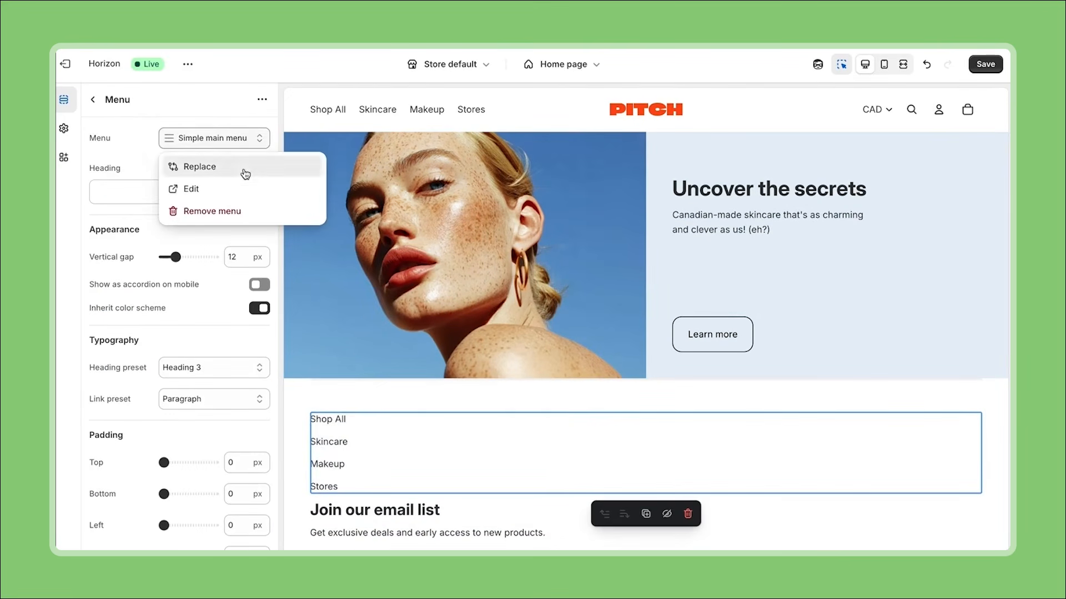
click(245, 173)
click(249, 362)
Give the Menu block the heading Browse and set its heading preset to Heading 5
click(159, 191)
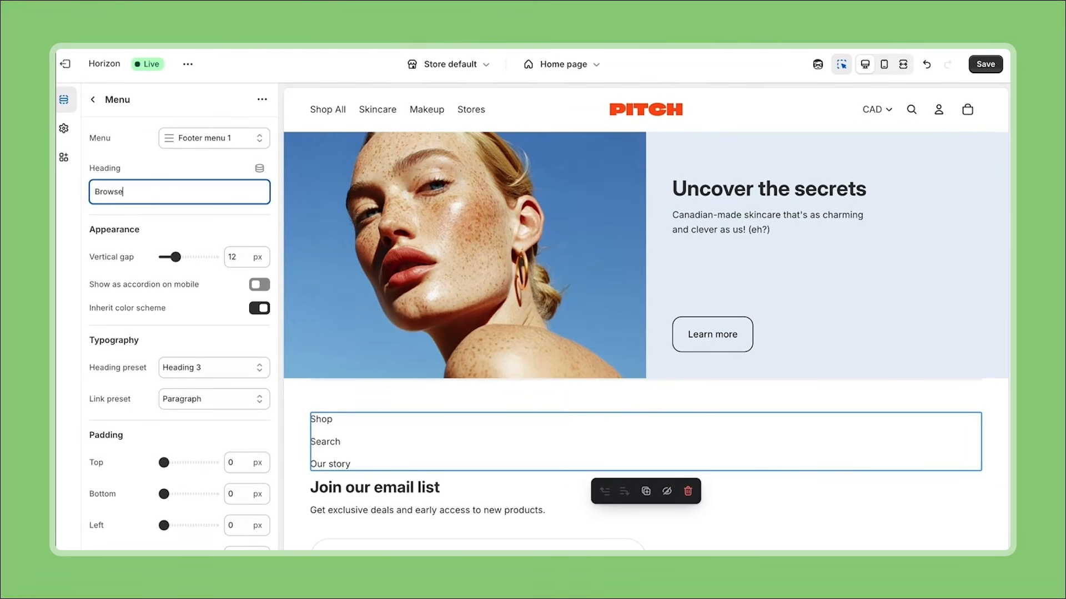
click(247, 367)
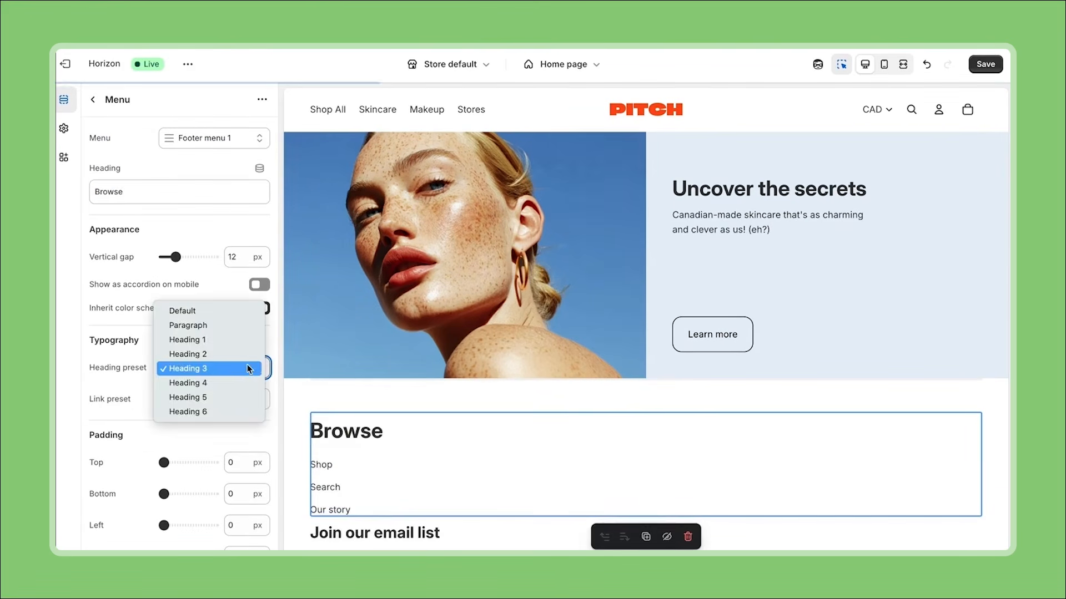
click(232, 398)
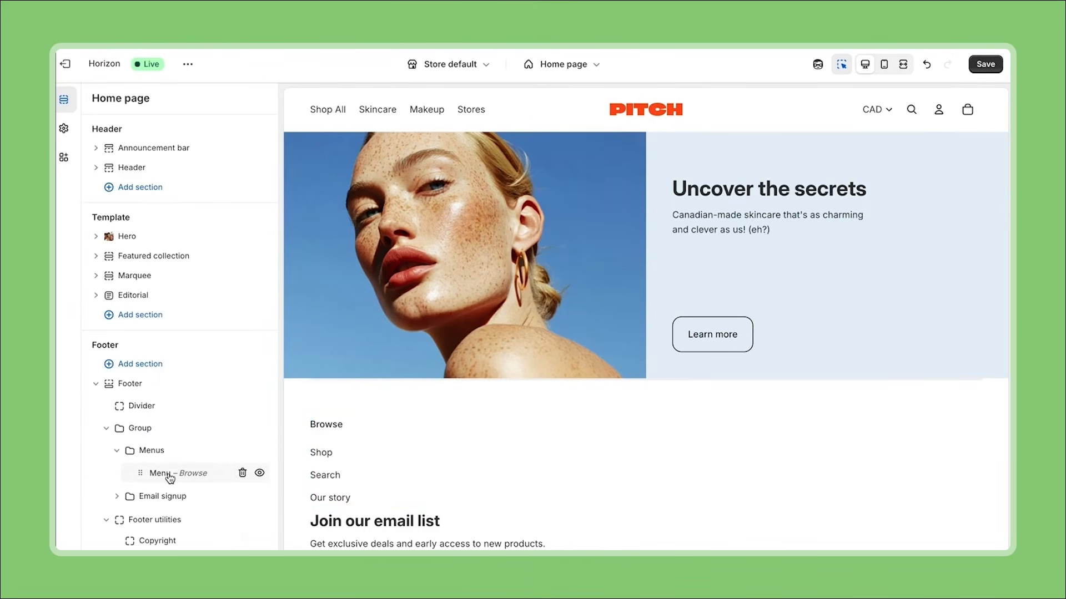
Duplicate the Browse Menu block twice to have three menus in the Menus group
right_click(170, 477)
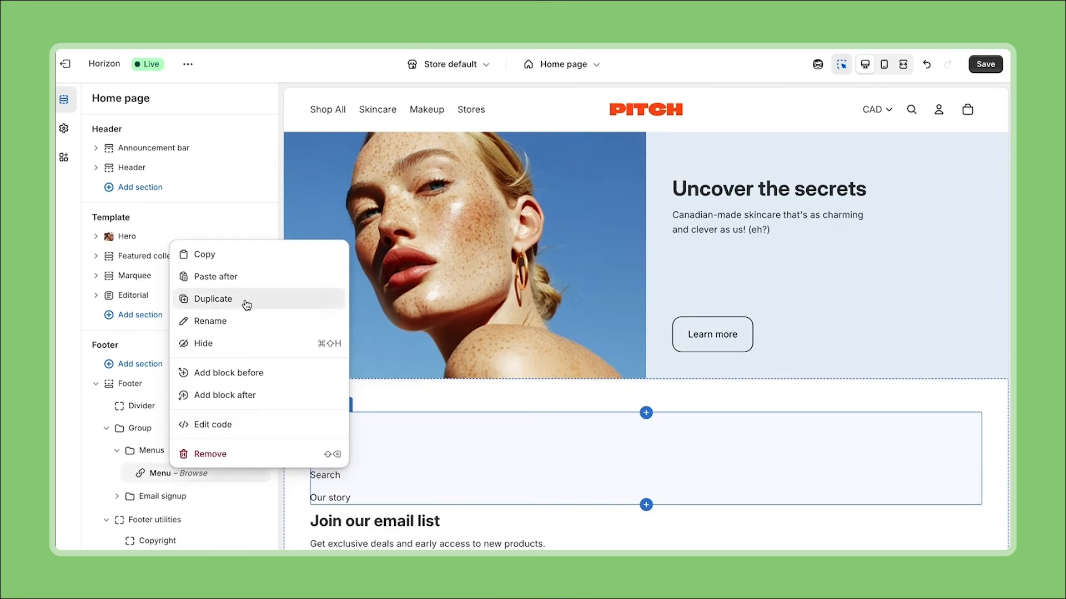
click(247, 303)
right_click(173, 495)
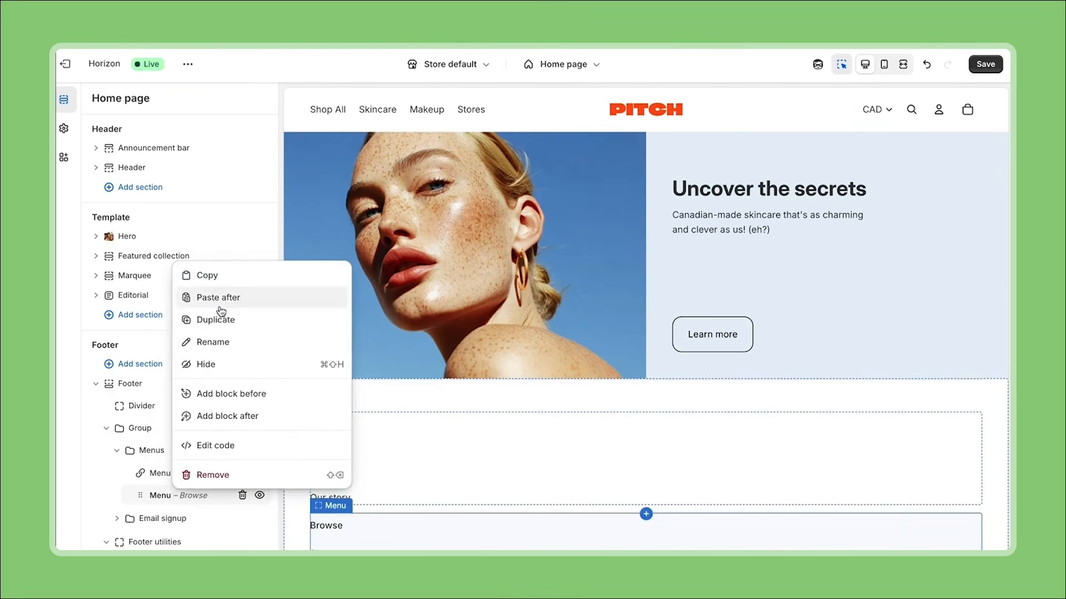
click(220, 320)
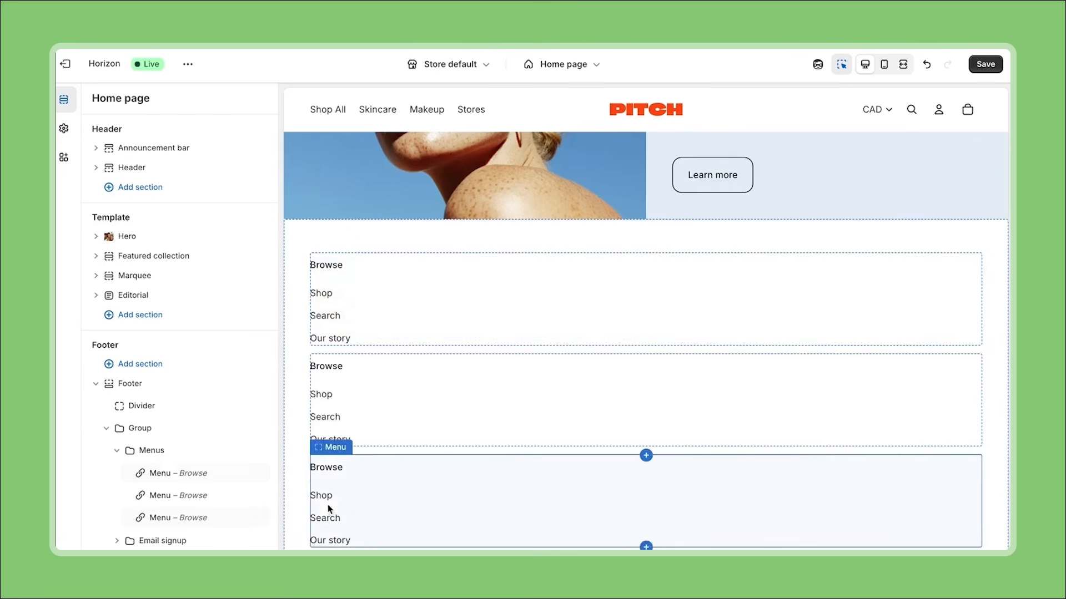
Set the layout direction of the Menus group to Horizontal
click(152, 451)
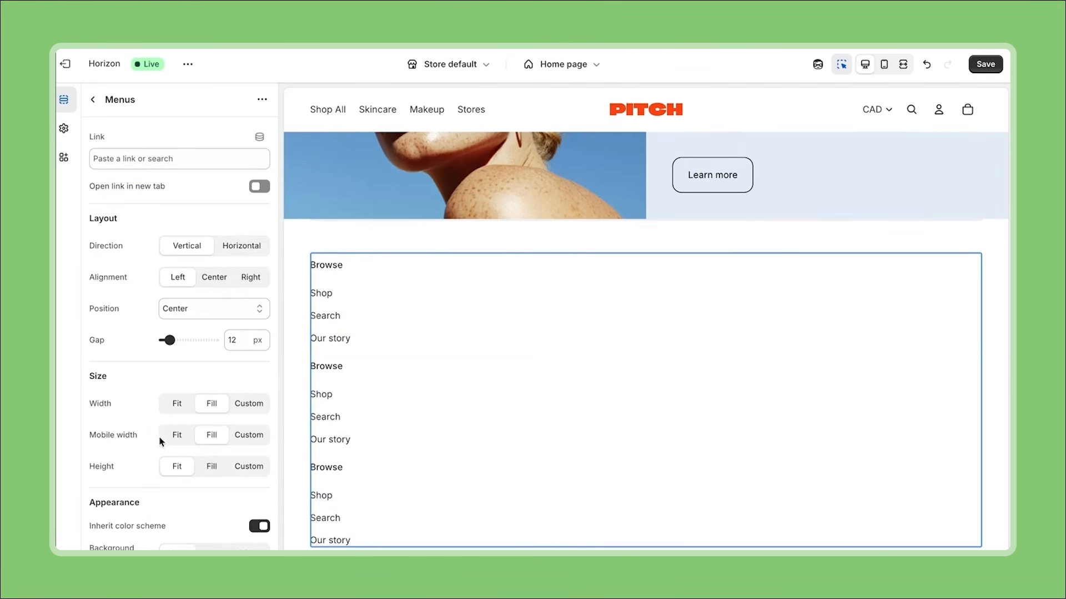
click(241, 247)
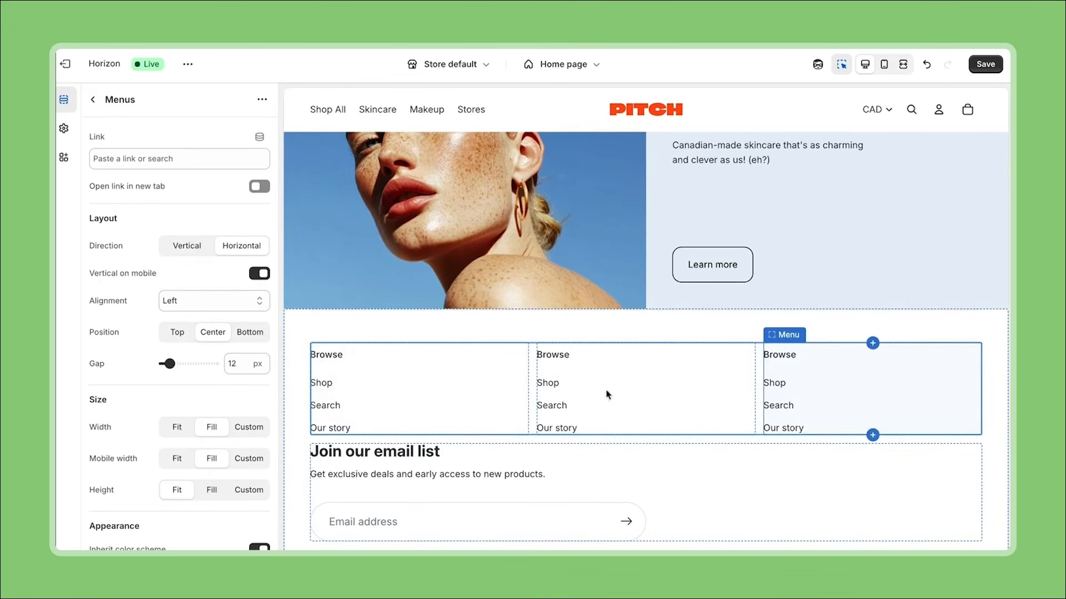
click(93, 100)
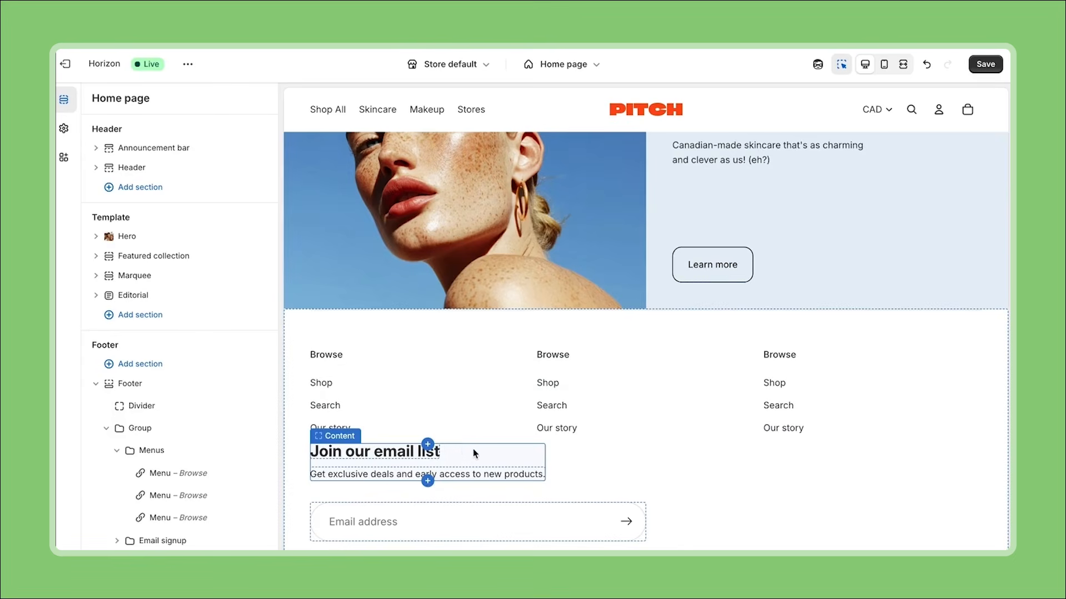
Set the outer footer Group's layout direction to Horizontal and move the Email signup block above the Menus group
click(140, 429)
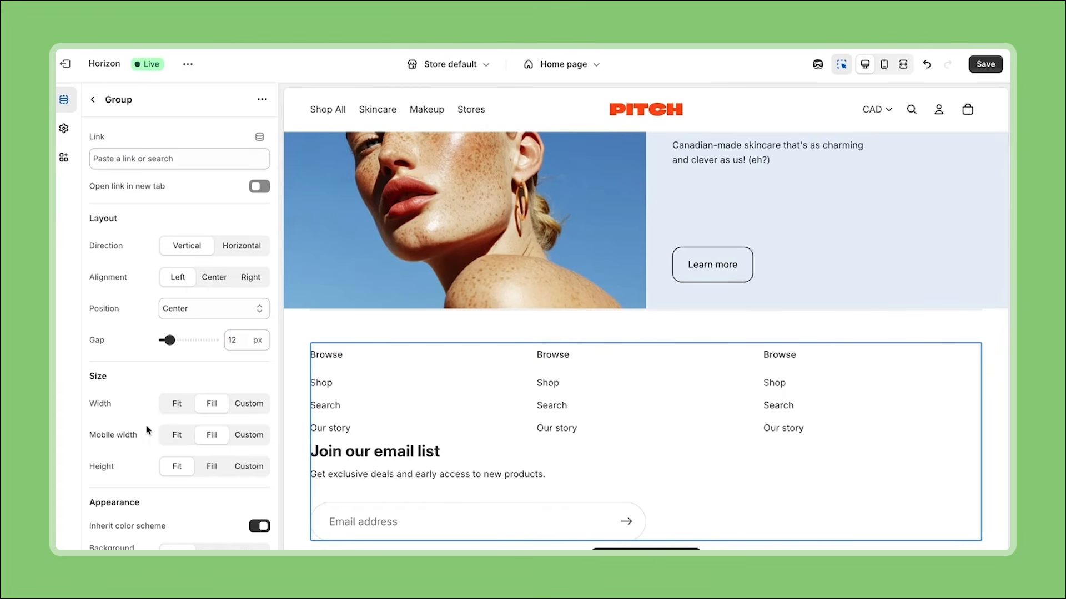
click(241, 250)
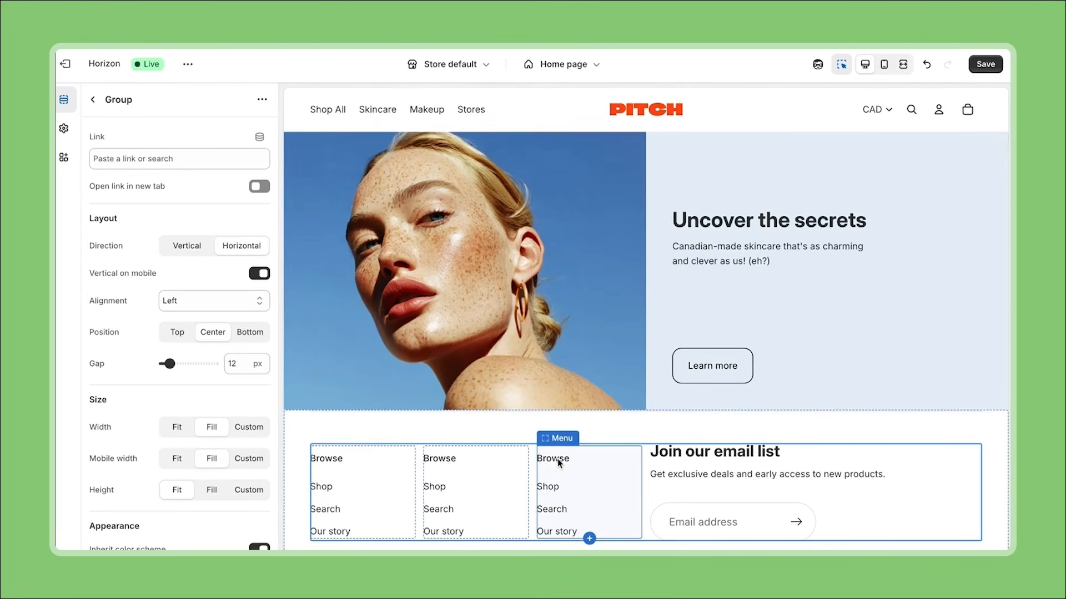
click(94, 103)
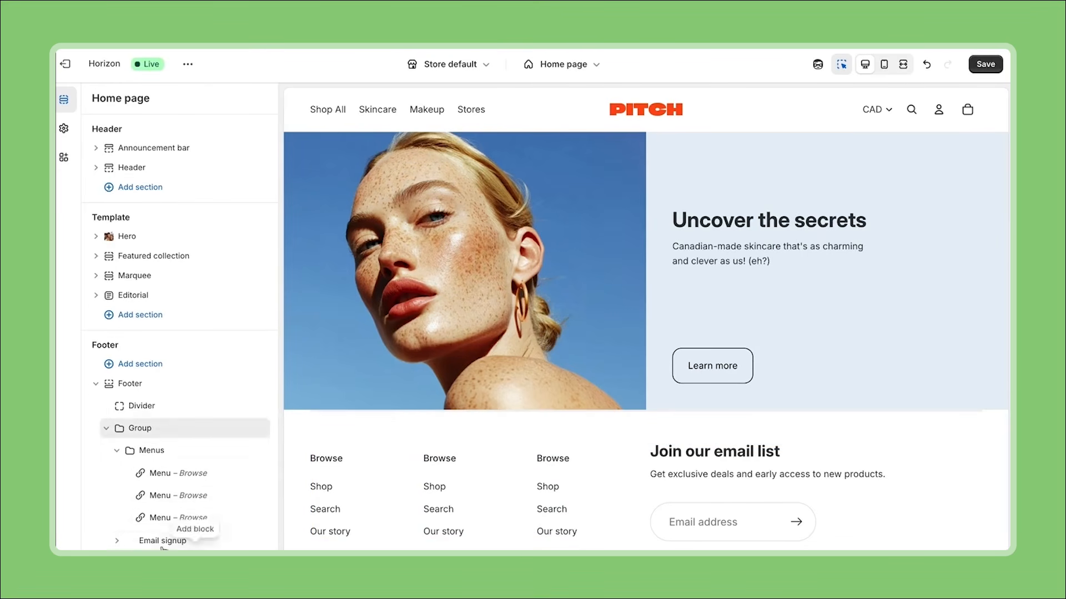
drag(130, 544, 125, 443)
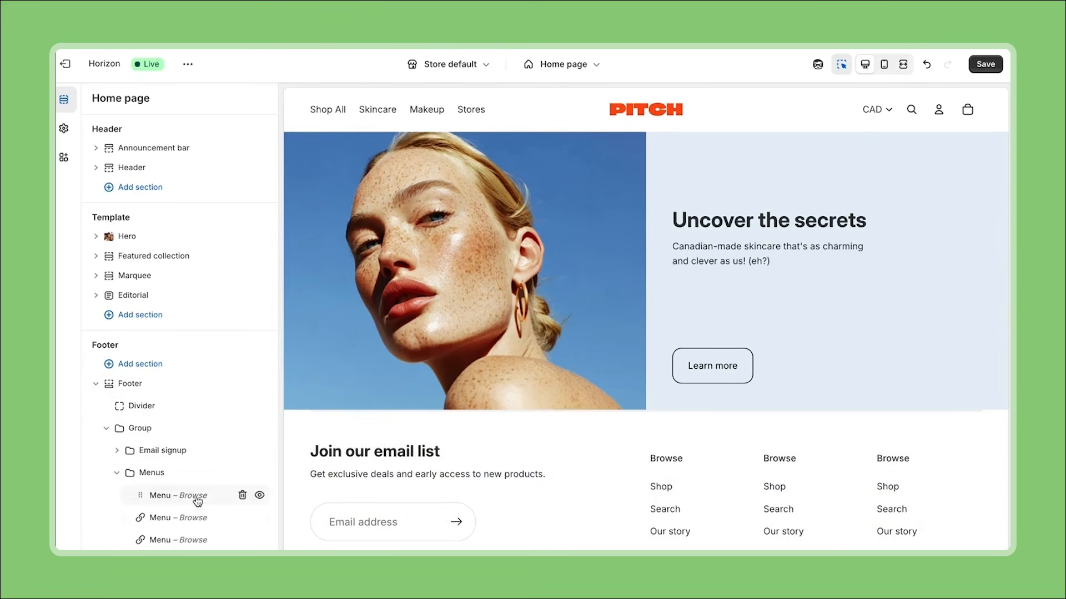
Replace the second Menu block's assigned menu with the one containing the Tiktok, Instagram and Youtube links
click(199, 524)
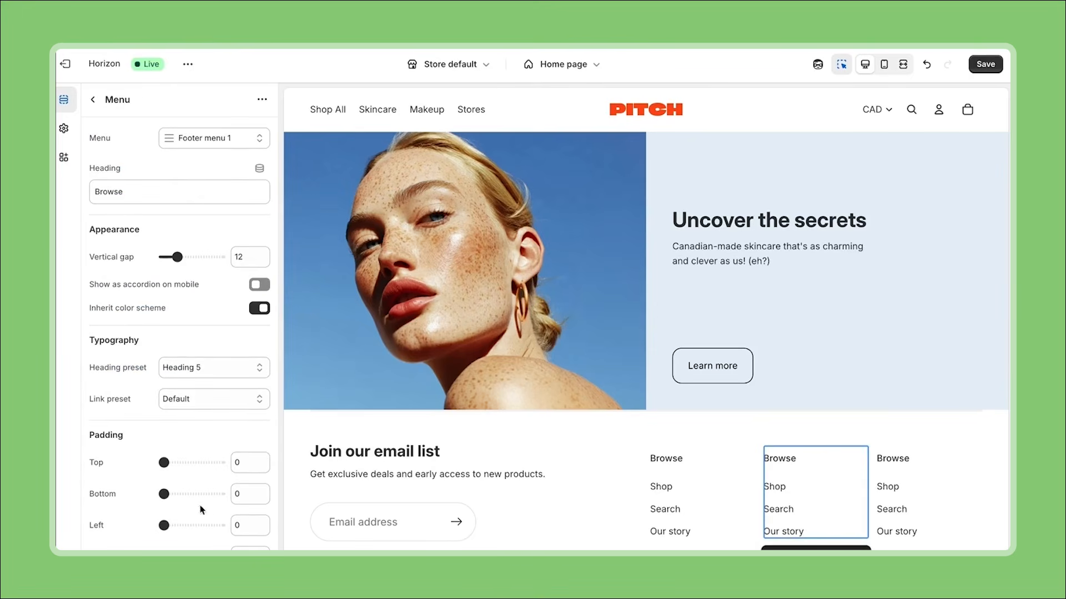
click(240, 140)
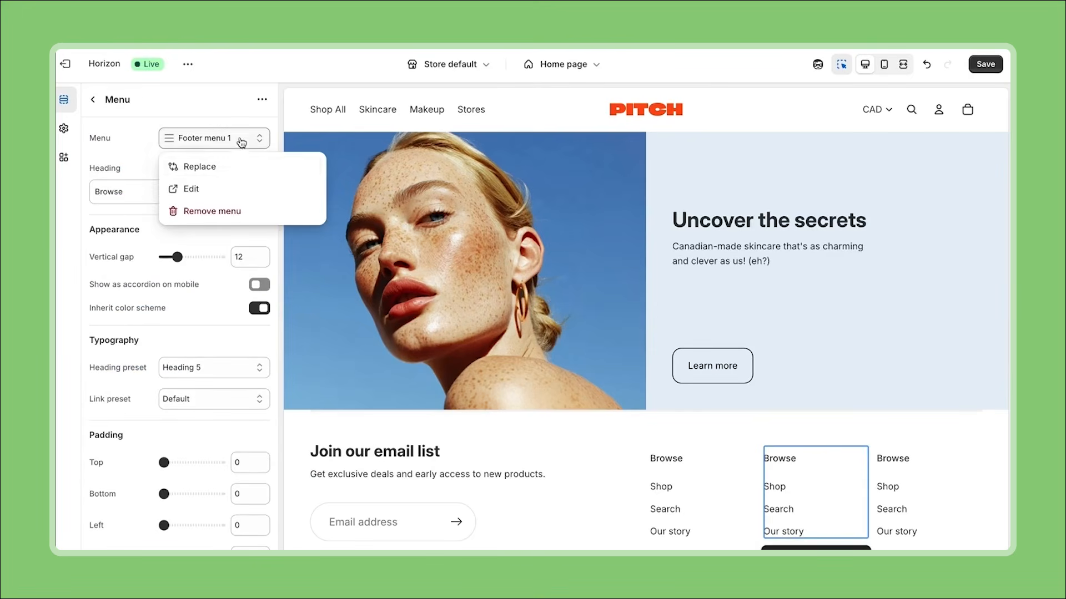
click(238, 168)
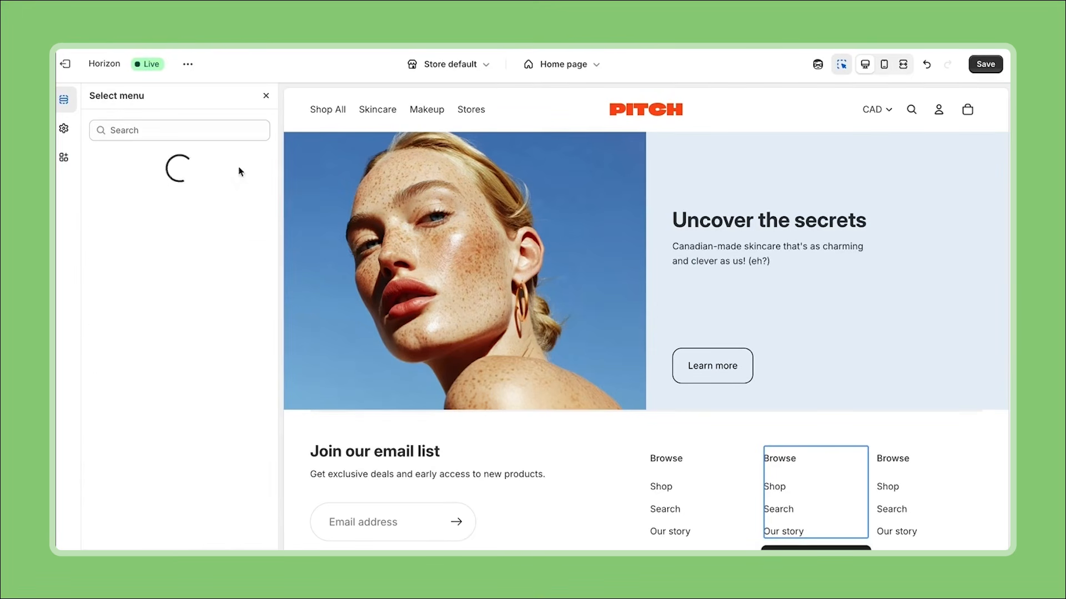
click(250, 405)
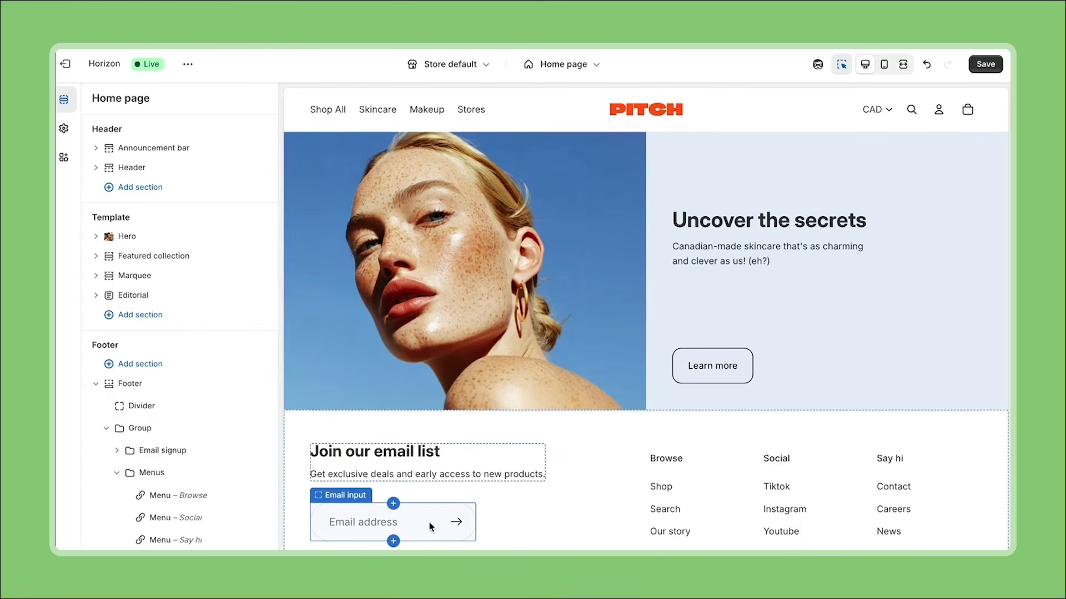
Set the custom width of the footer's Email input block to 71
click(431, 526)
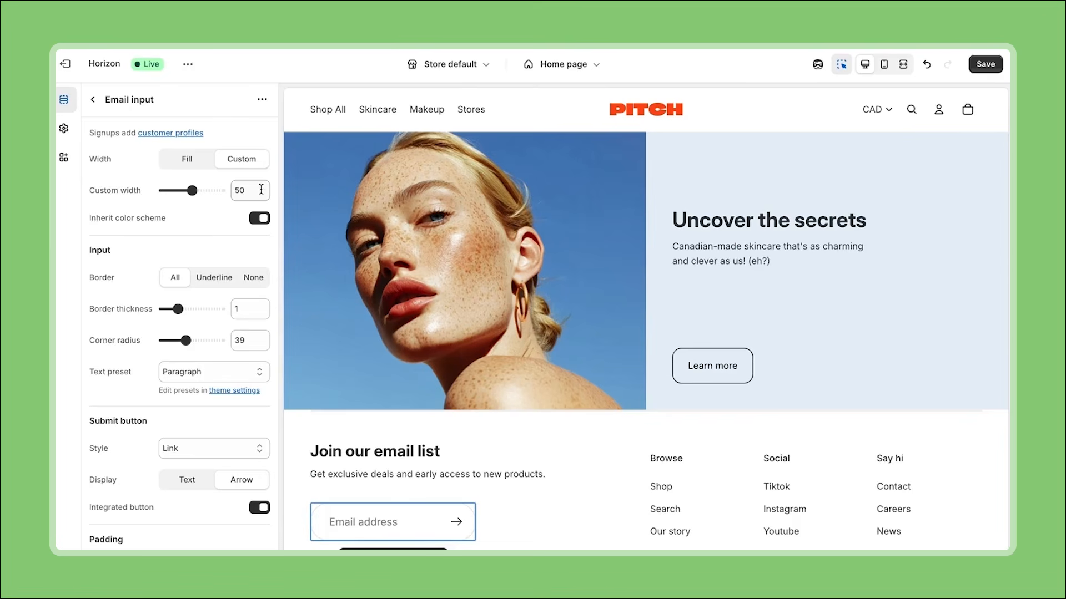
drag(193, 190, 205, 190)
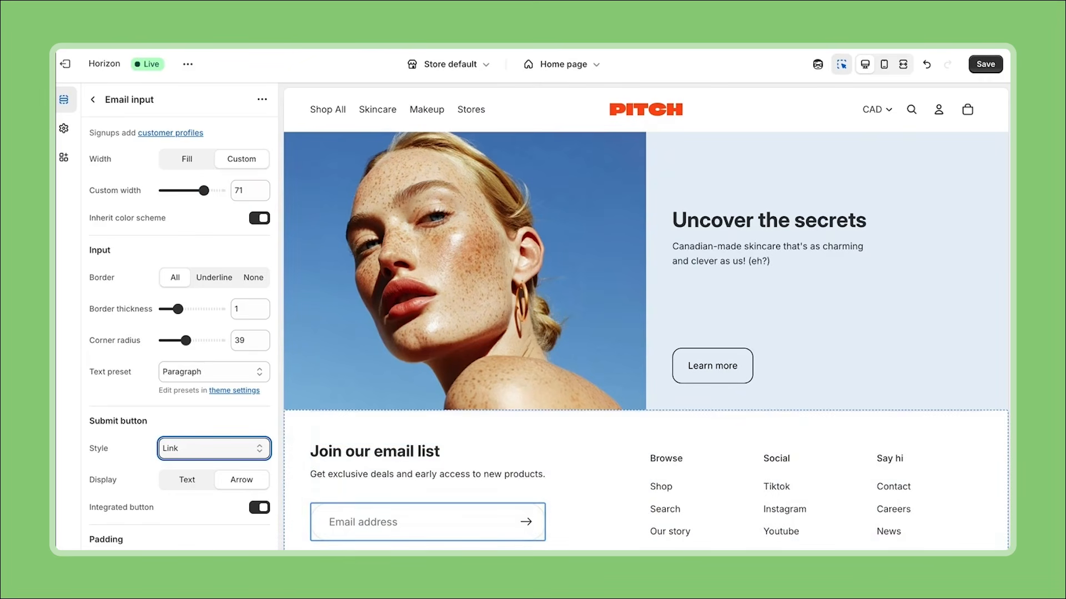
Check the Footer utilities block's divider and padding settings, and look over the home page preview
click(646, 547)
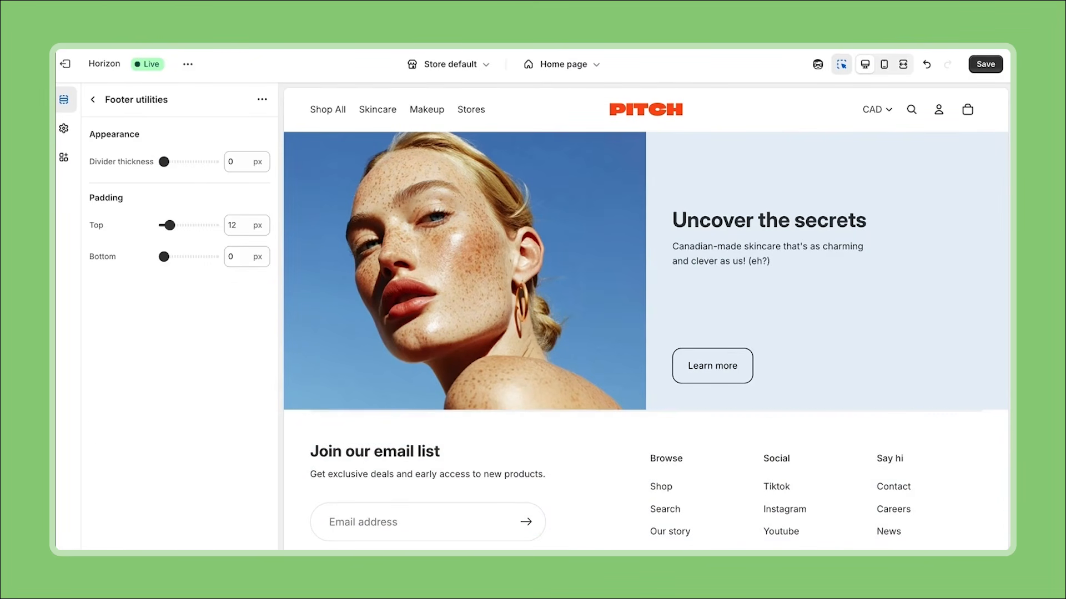
click(93, 99)
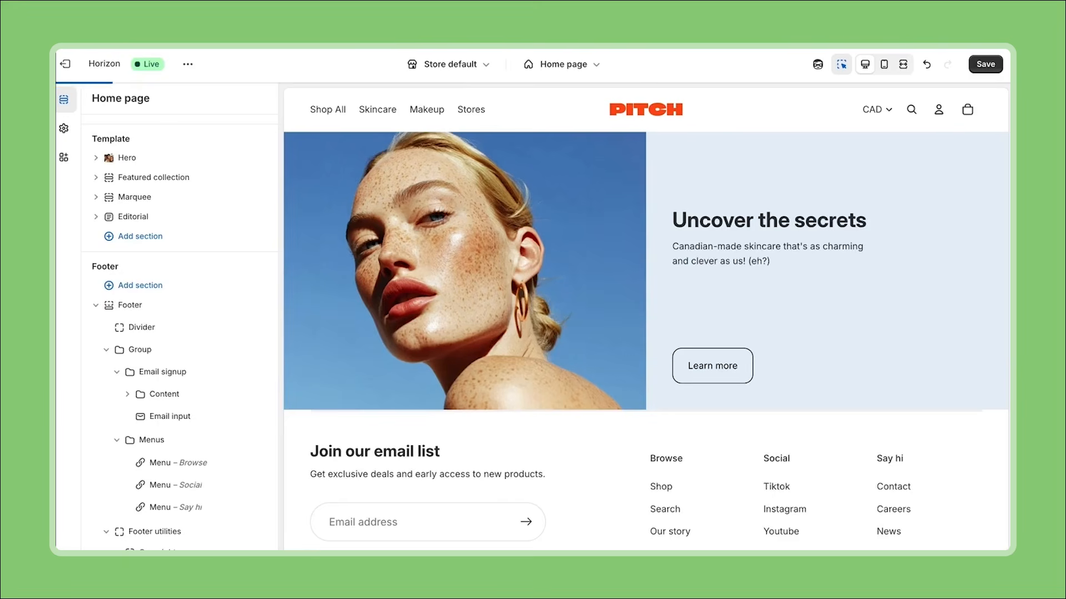
scroll(864, 151, up, 6)
scroll(778, 428, down, 5)
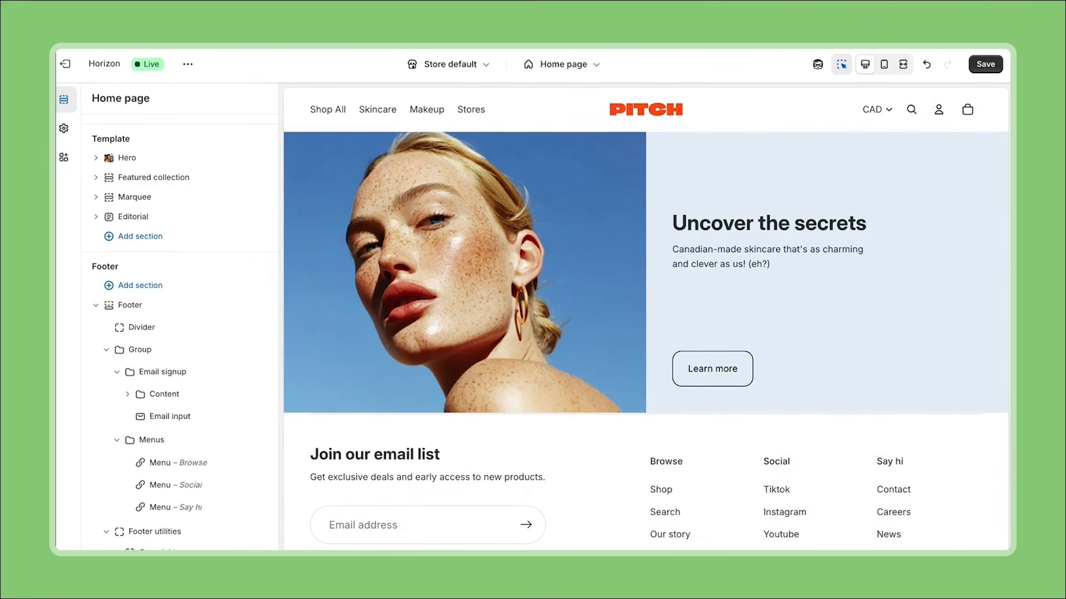
In the mobile preview, turn off Vertical on mobile for the footer's Menus group and switch off the preview inspector
click(884, 64)
scroll(687, 461, down, 10)
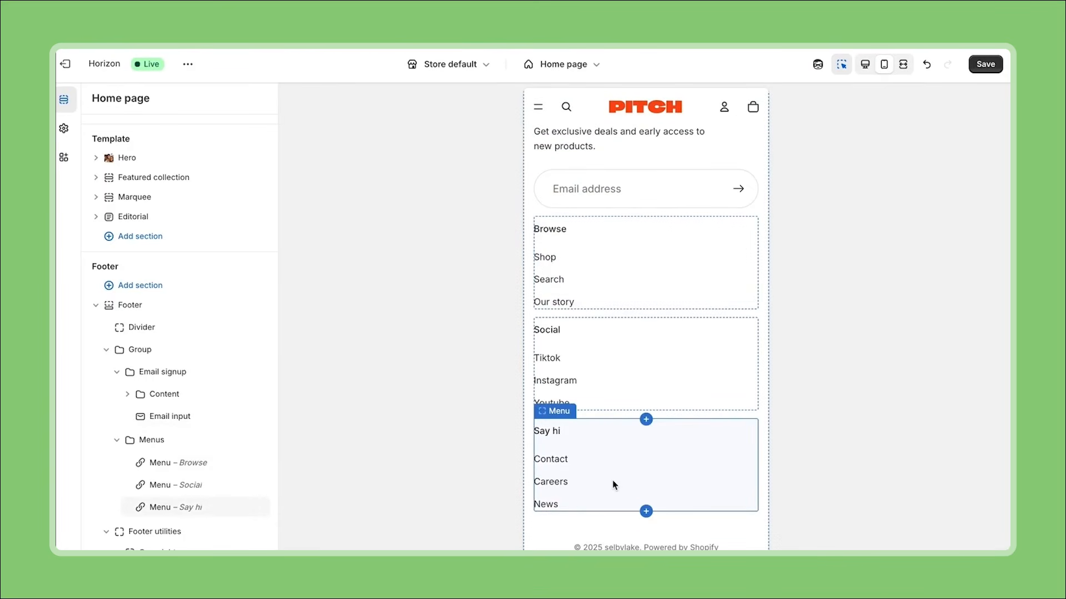
click(158, 444)
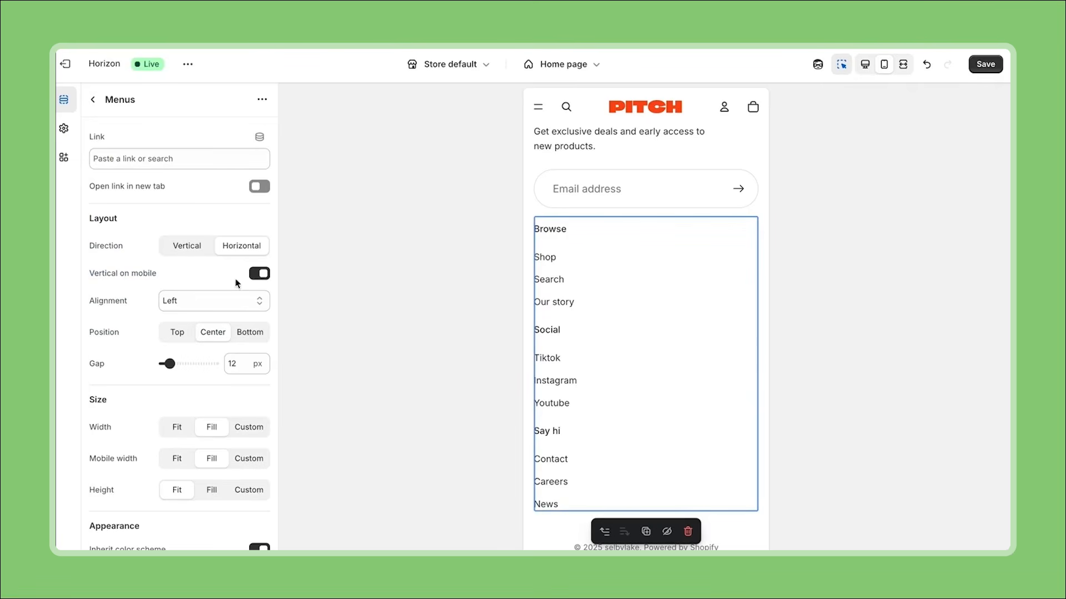
click(260, 274)
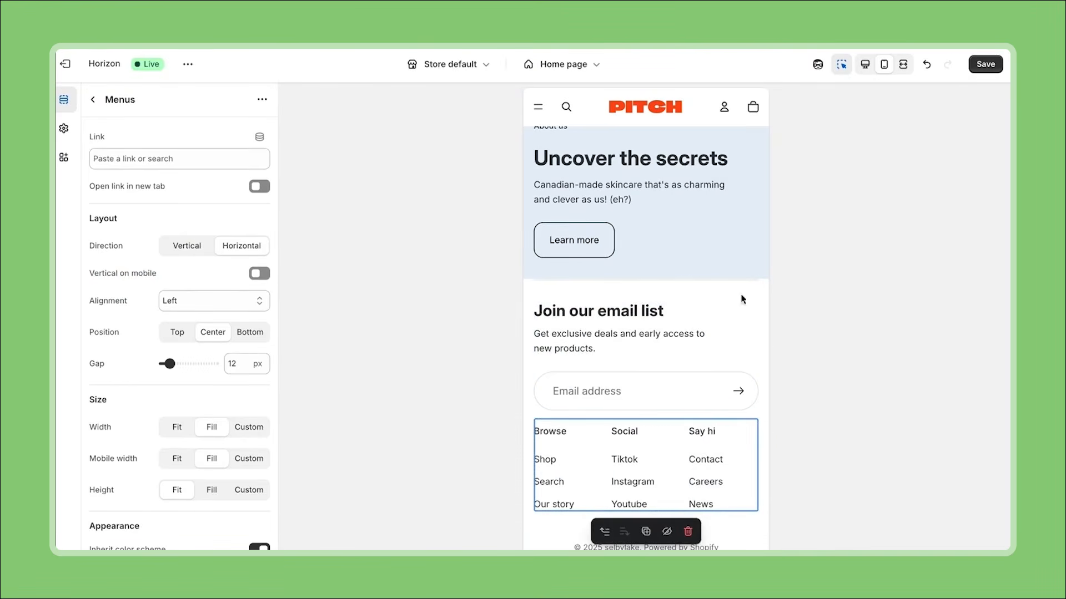
click(843, 67)
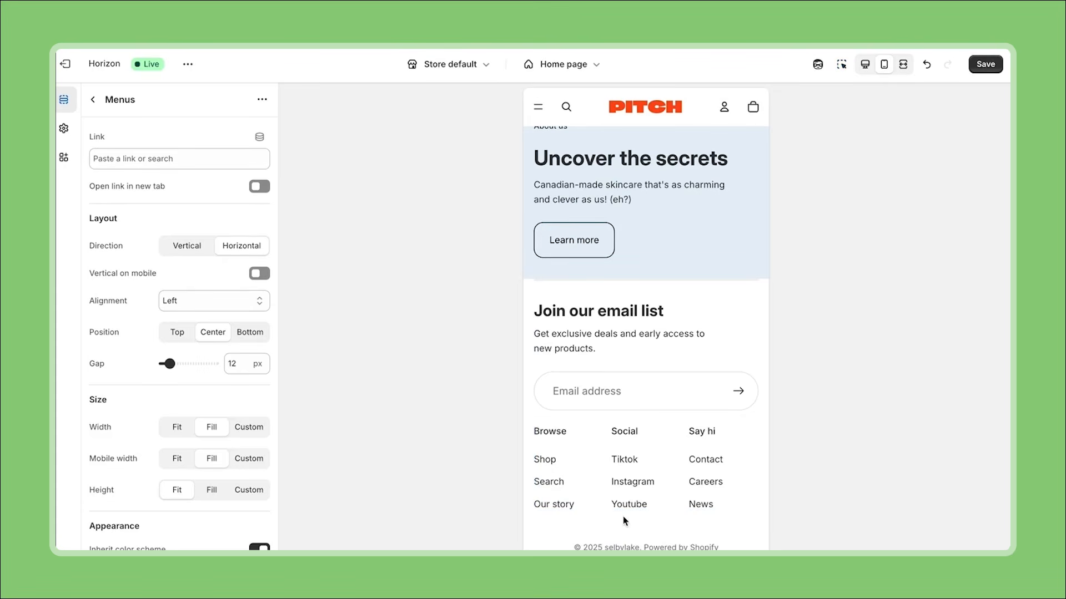
scroll(229, 465, down, 5)
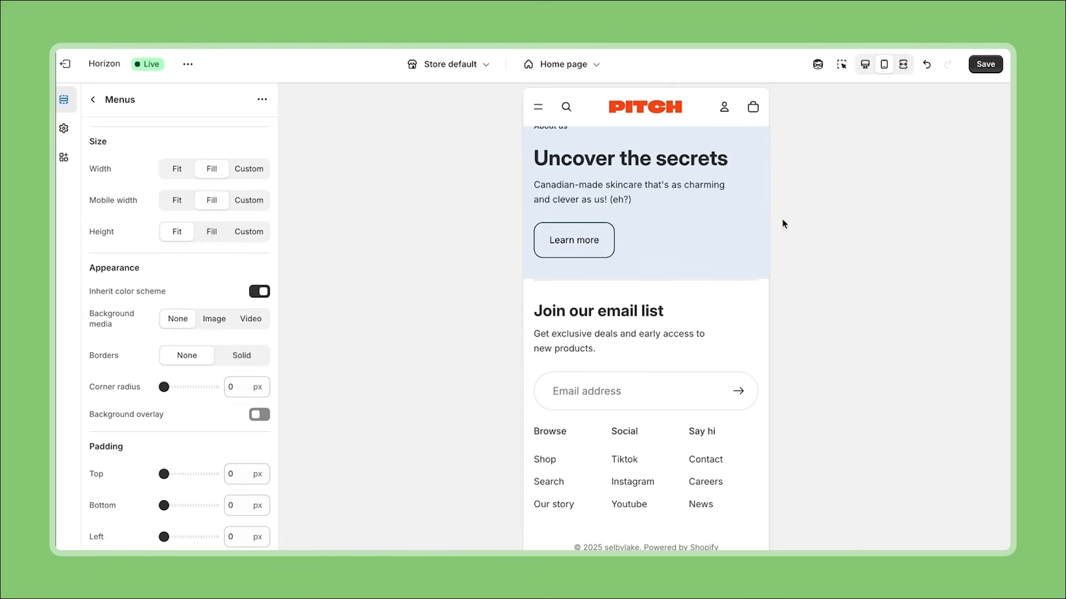
Return to the desktop preview and delete the Divider block from the Footer section
click(865, 64)
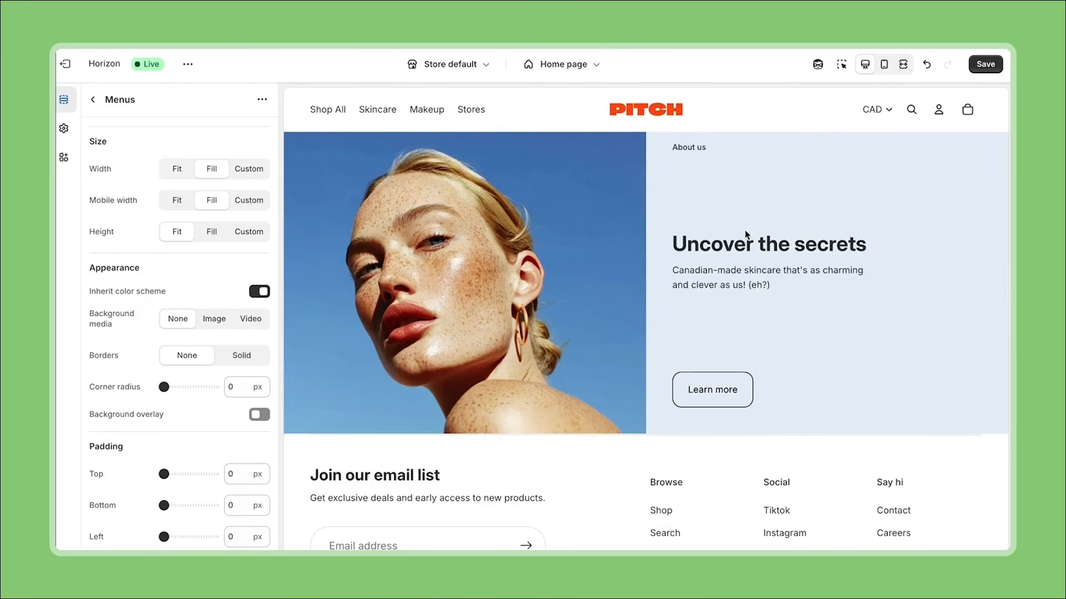
scroll(721, 264, down, 1)
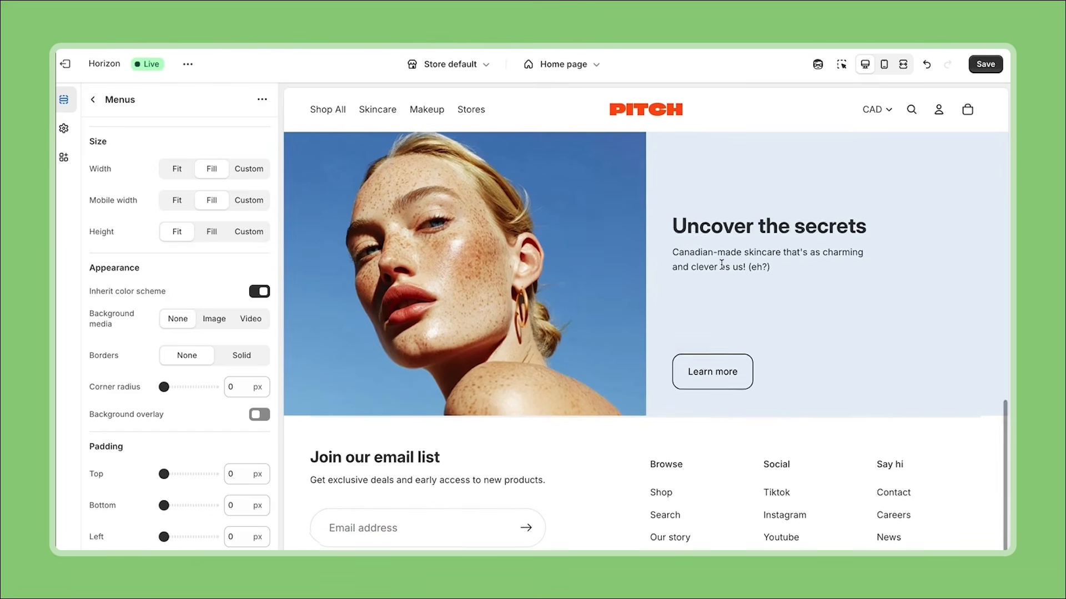
click(93, 101)
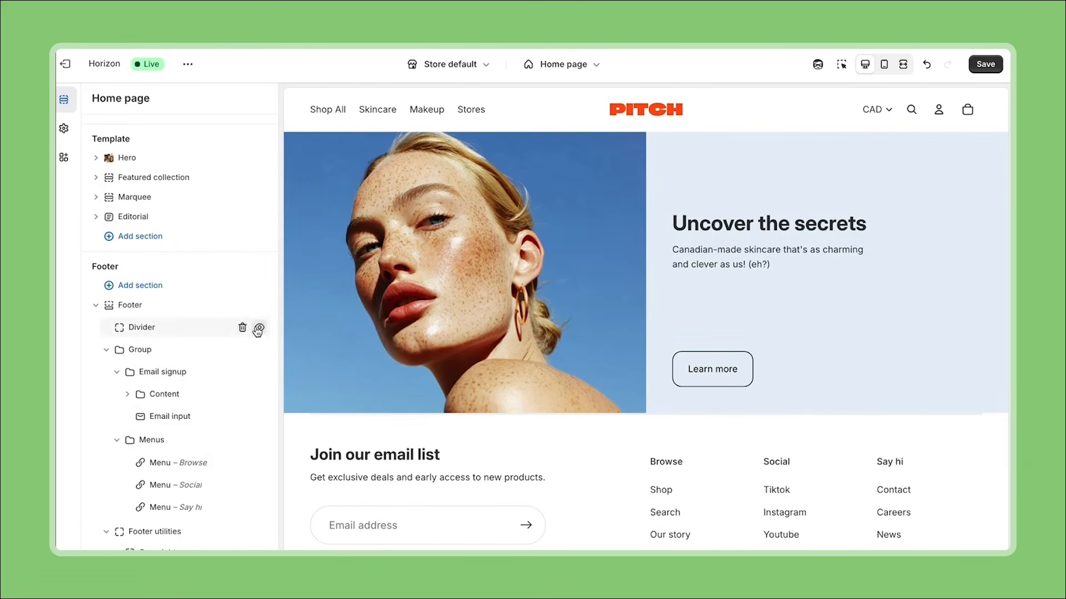
click(243, 329)
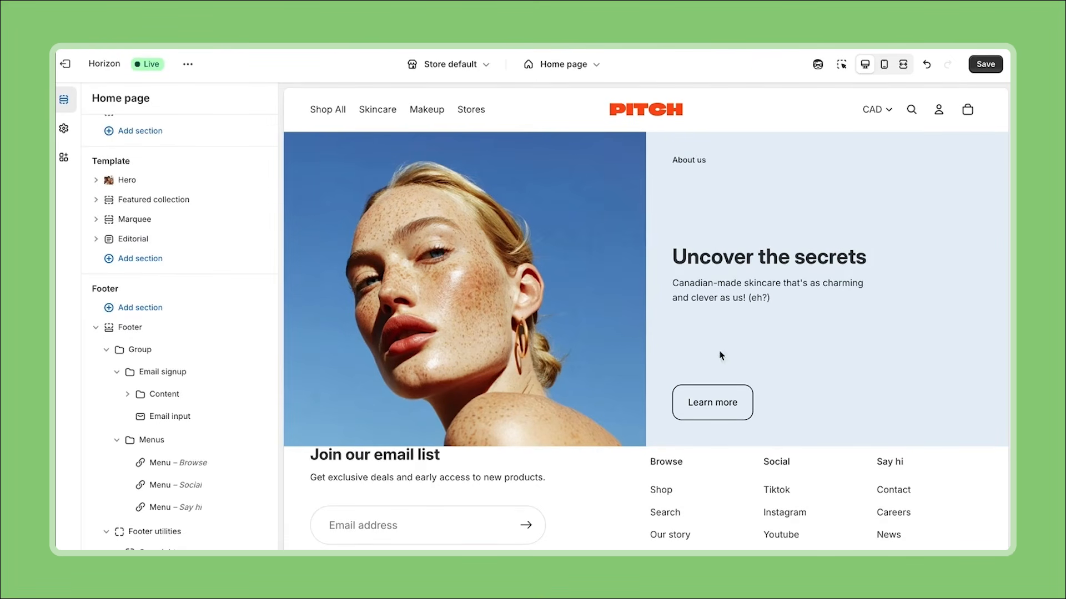
Increase the Footer section's top padding, review the home page preview, and save the theme changes
click(130, 328)
drag(236, 513, 213, 516)
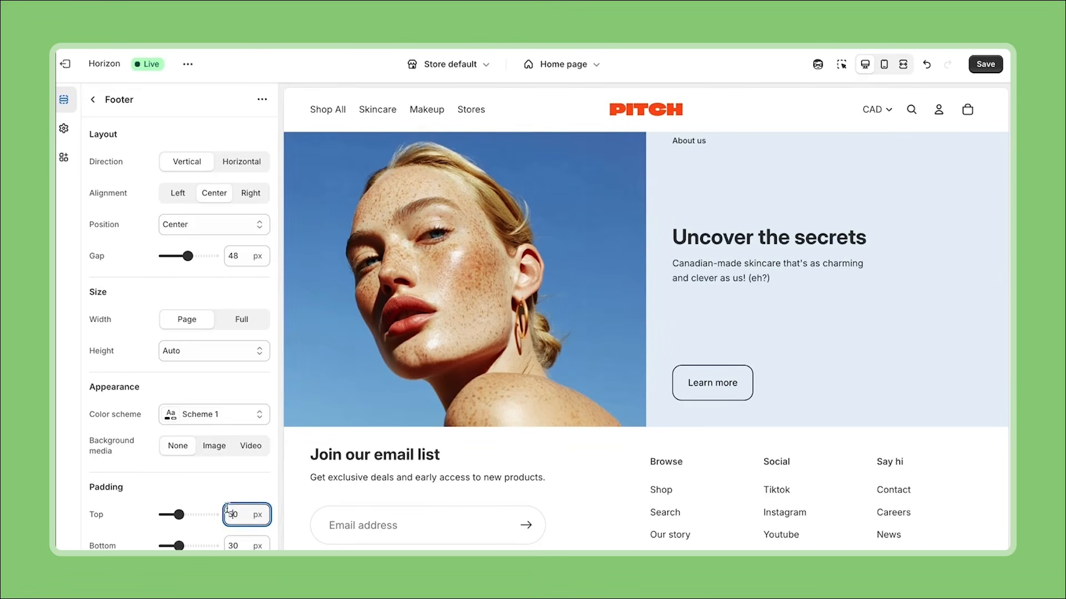
scroll(568, 431, down, 10)
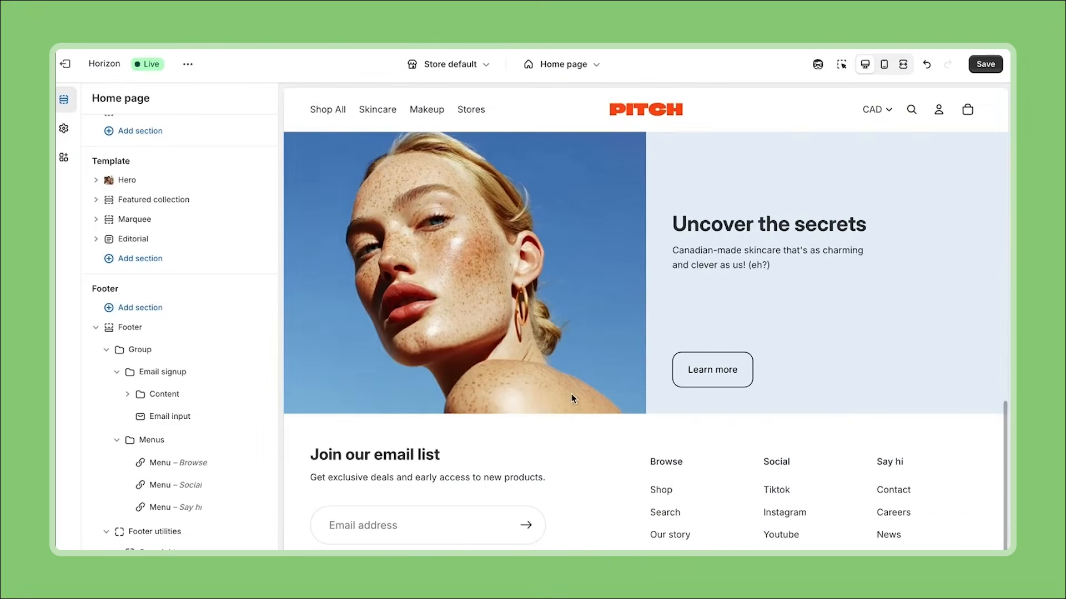
scroll(572, 399, up, 10)
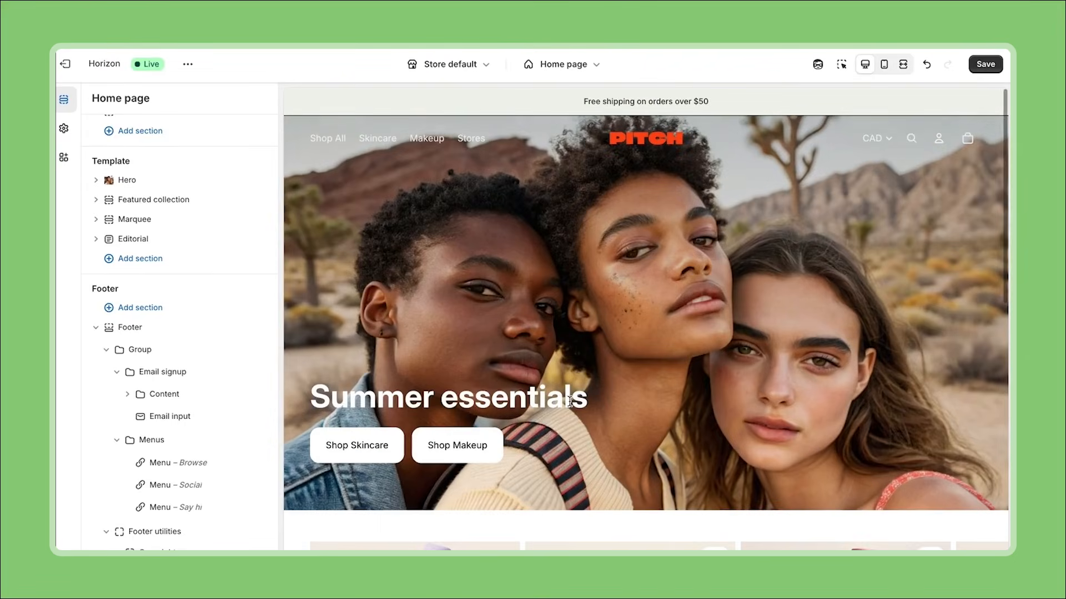
click(993, 66)
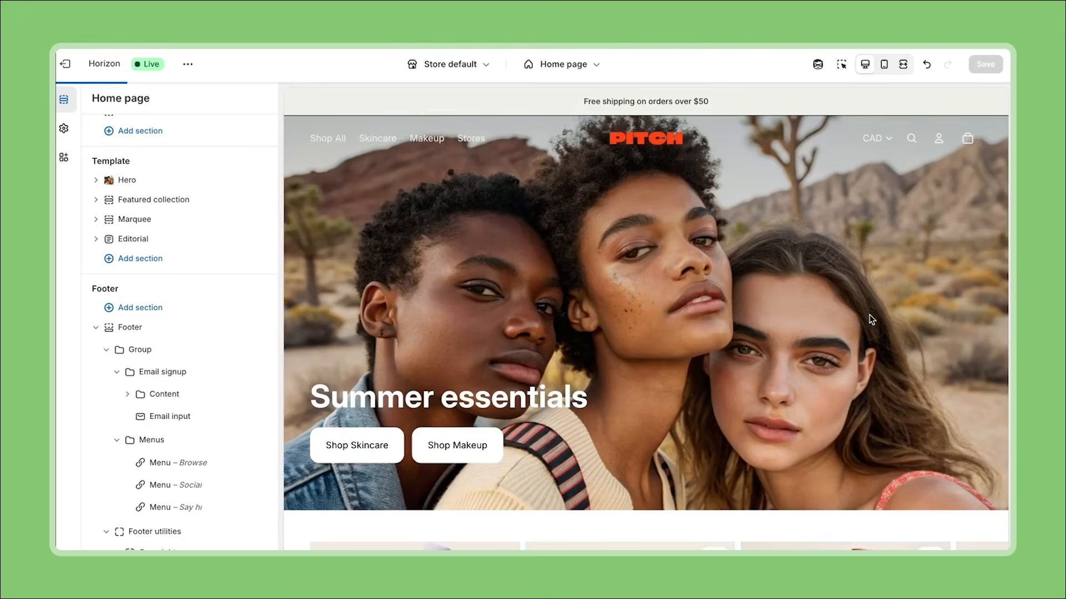